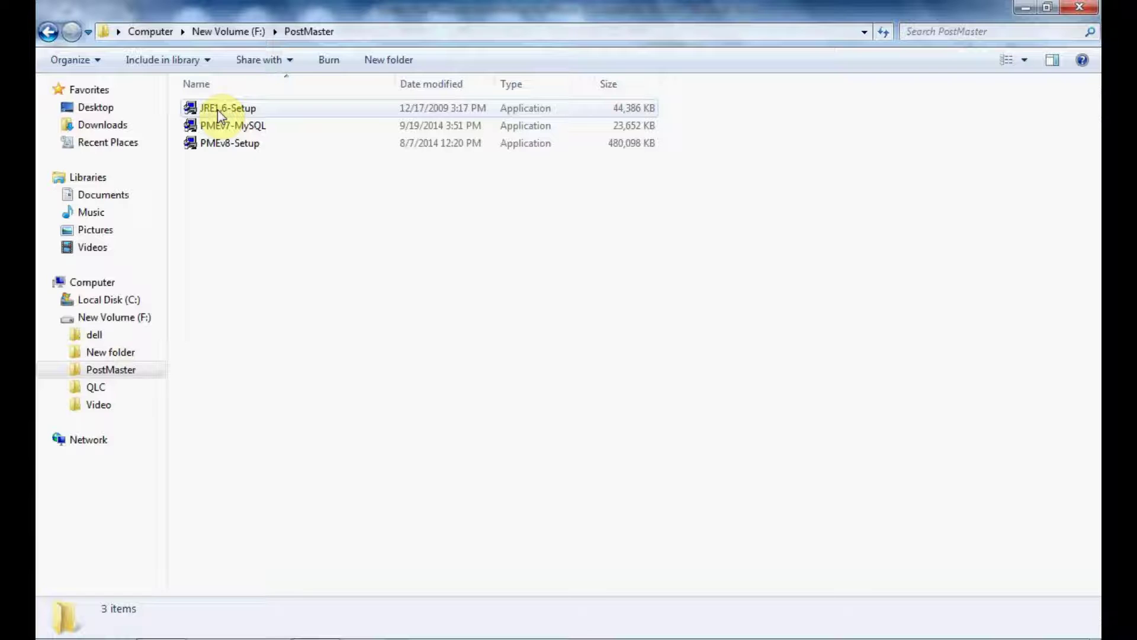
pyautogui.click(237, 144)
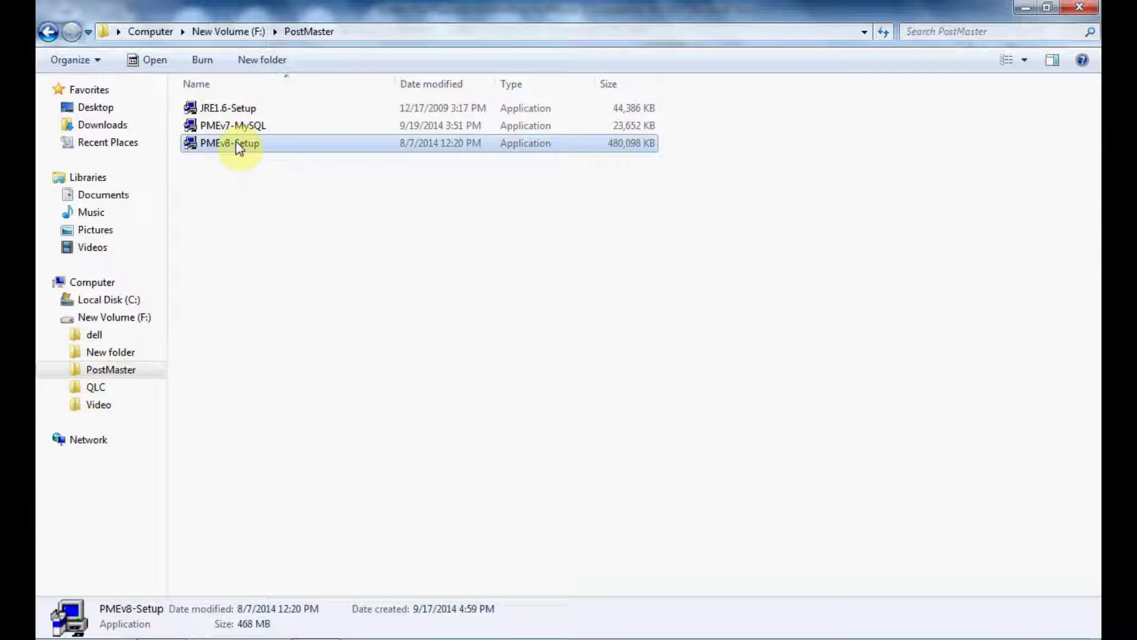
pyautogui.click(228, 127)
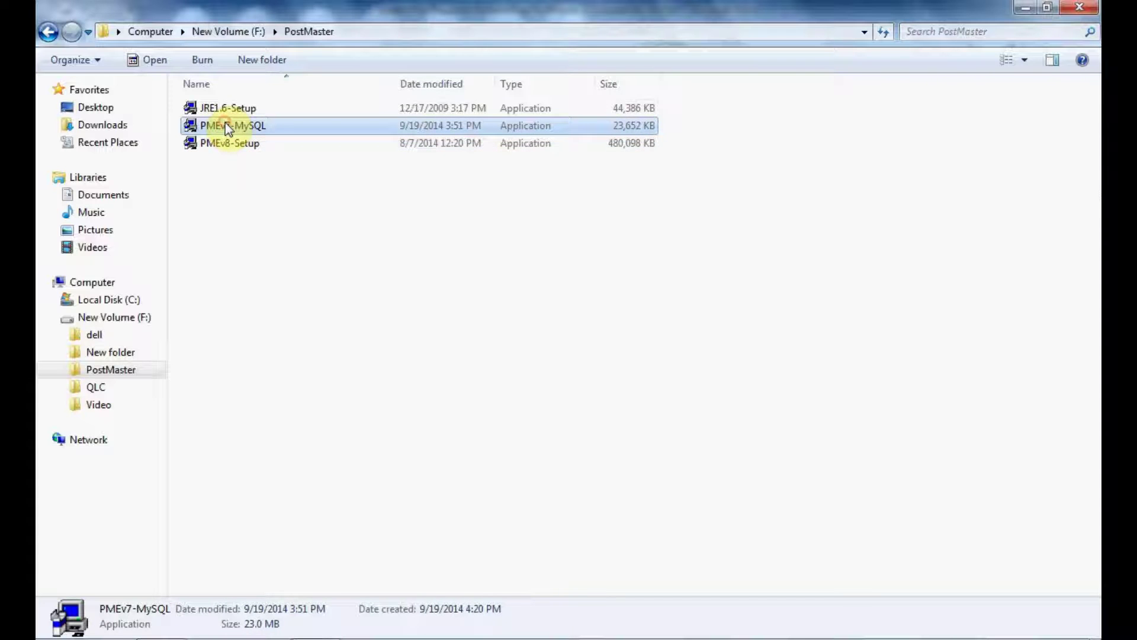
pyautogui.click(218, 110)
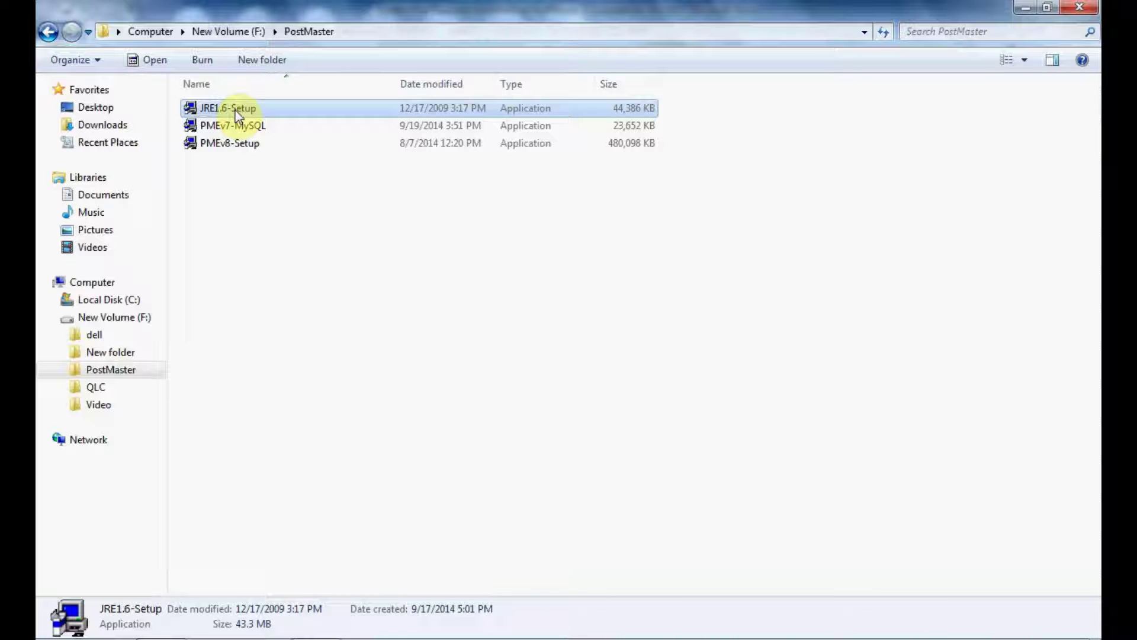
pyautogui.click(243, 126)
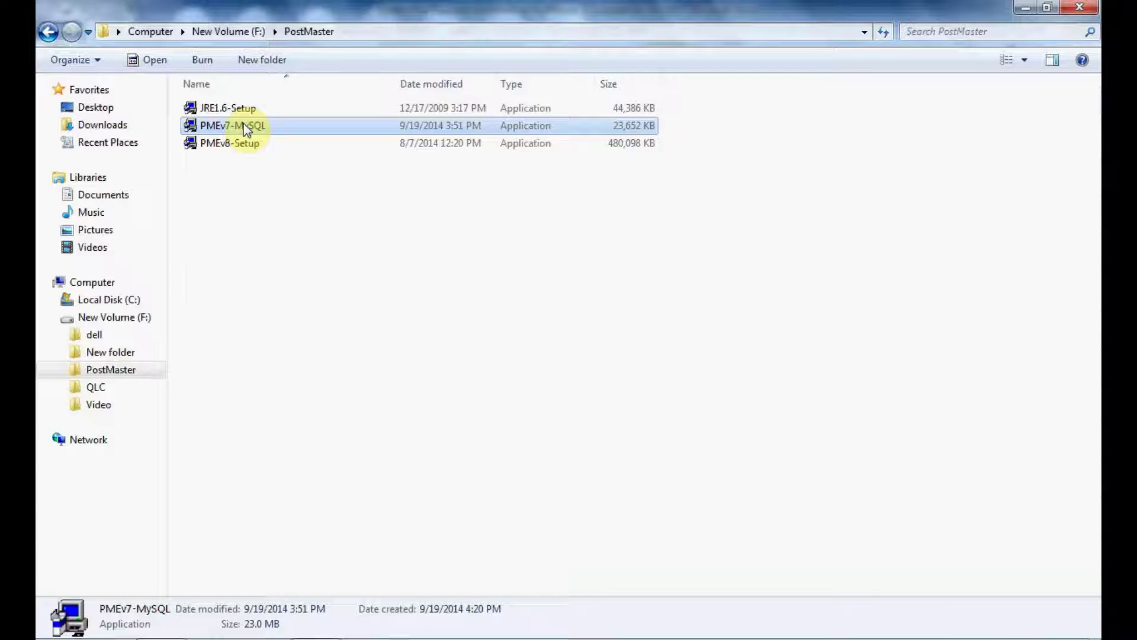
# Step: Launch PMEv8-Setup, get past Welcome and the License Agreement, and browse for a destination
pyautogui.doubleClick(247, 153)
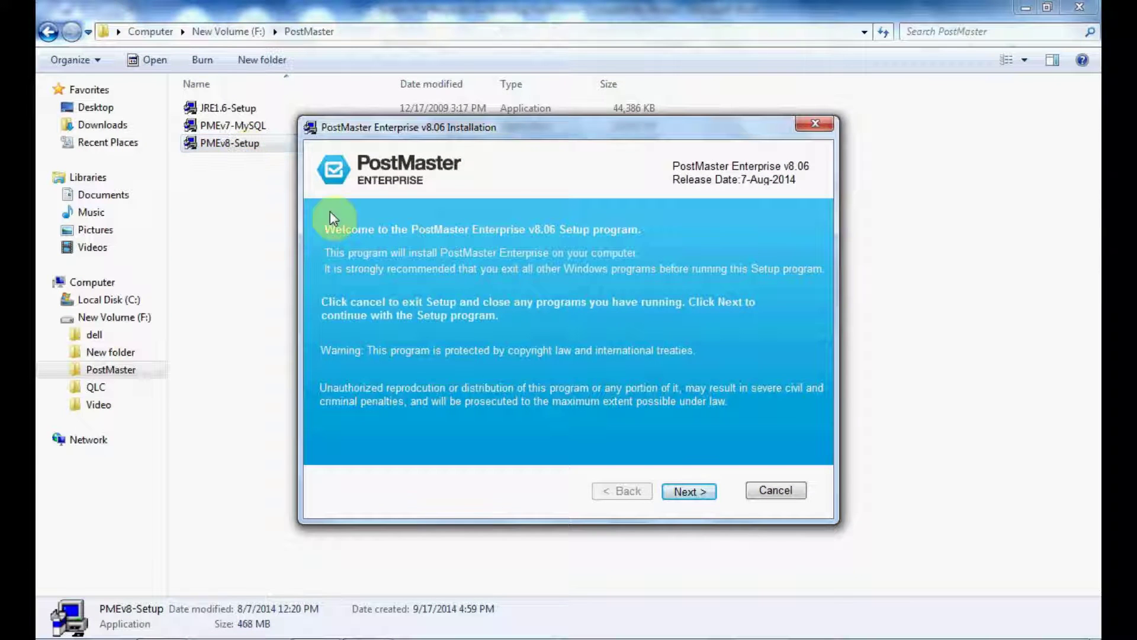
pyautogui.click(702, 490)
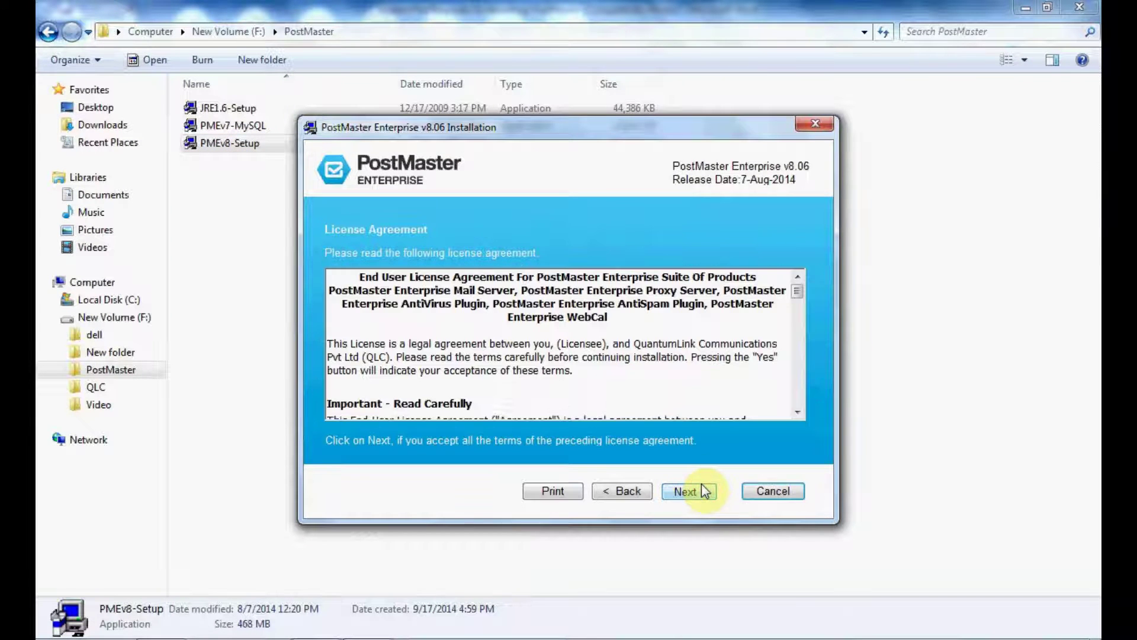
pyautogui.click(704, 491)
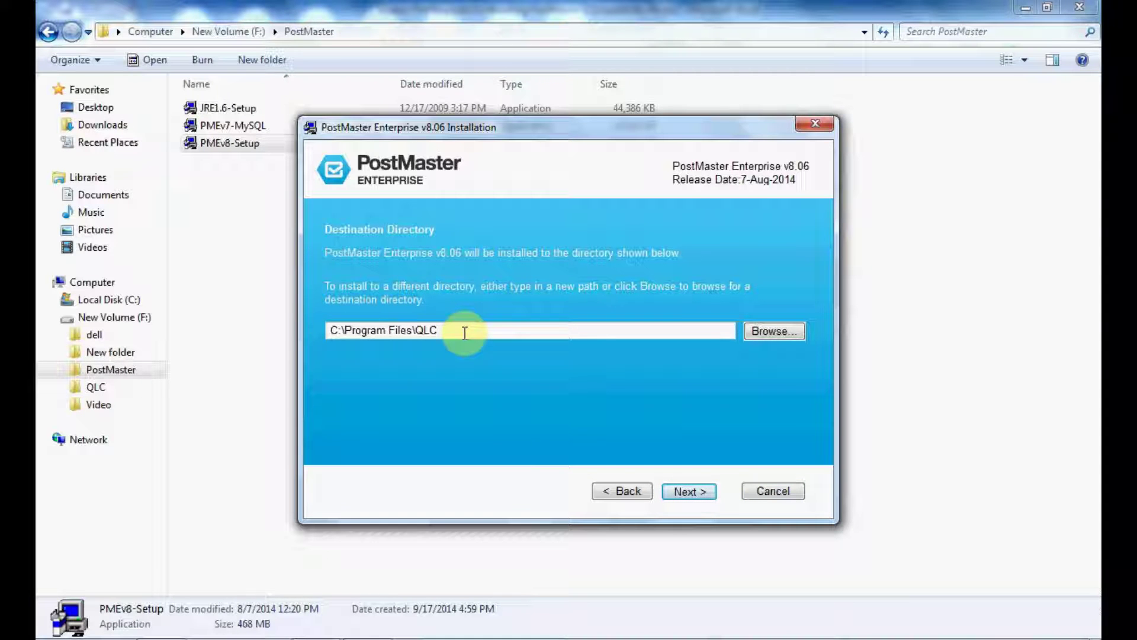
pyautogui.click(775, 332)
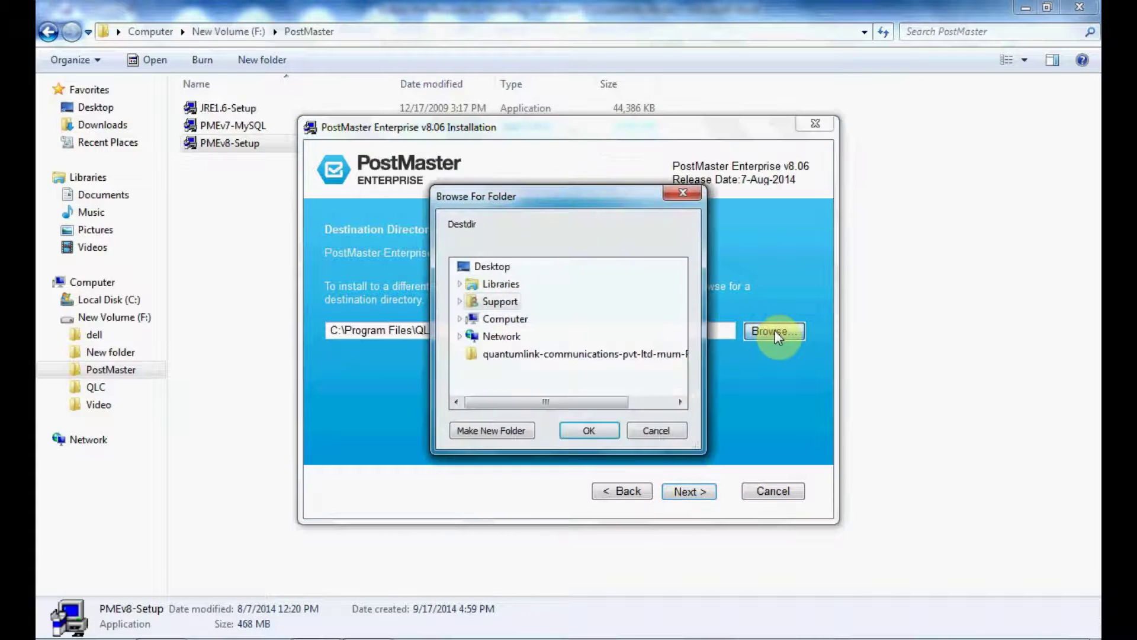
# Step: Select the QLC folder on New Volume (F:) as the install destination
pyautogui.click(510, 320)
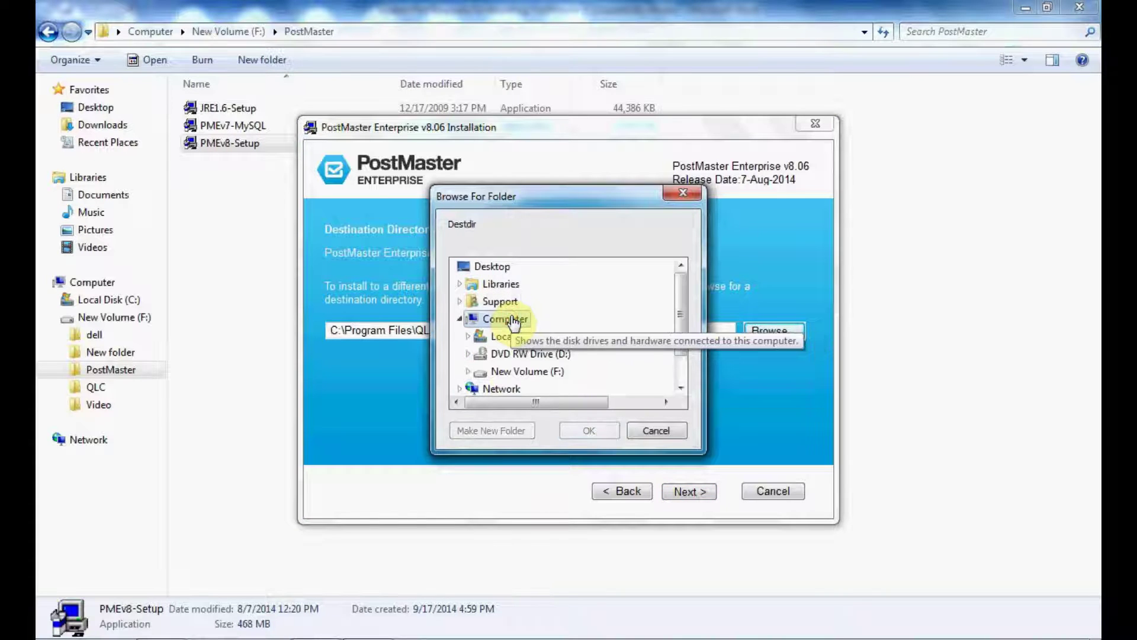
pyautogui.click(543, 372)
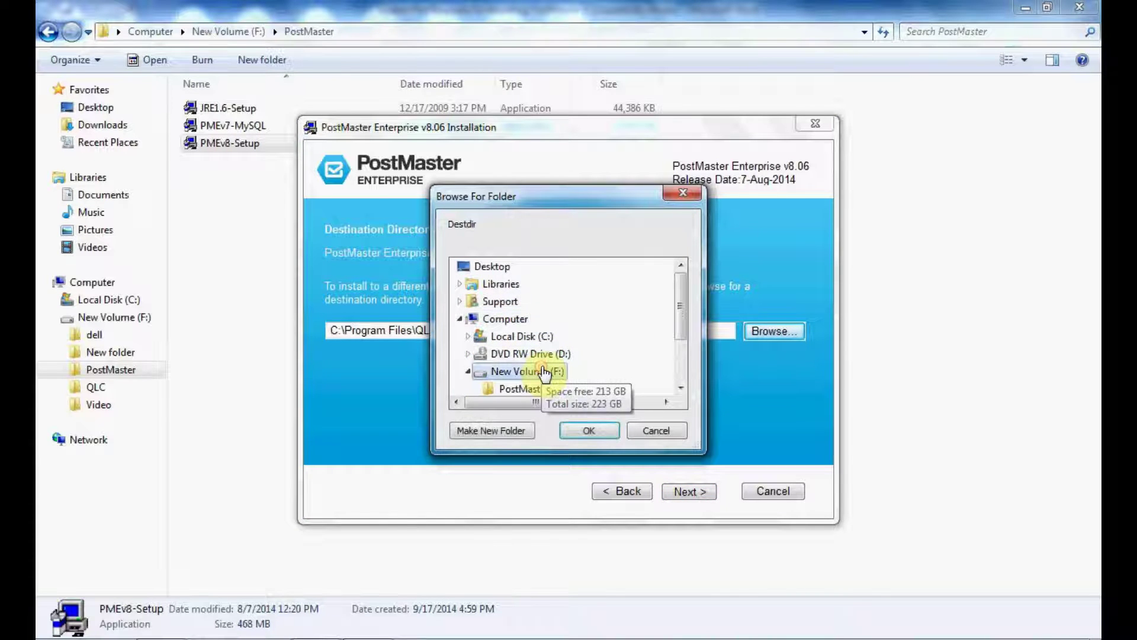
pyautogui.click(681, 388)
pyautogui.click(681, 388)
pyautogui.click(681, 388)
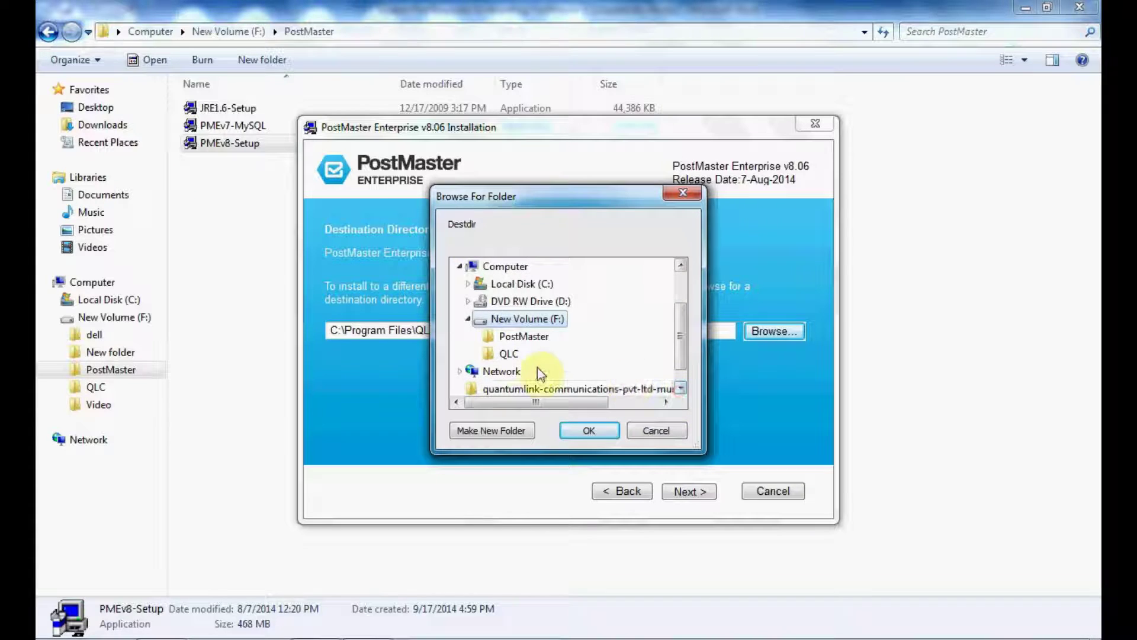
pyautogui.click(509, 354)
pyautogui.click(593, 430)
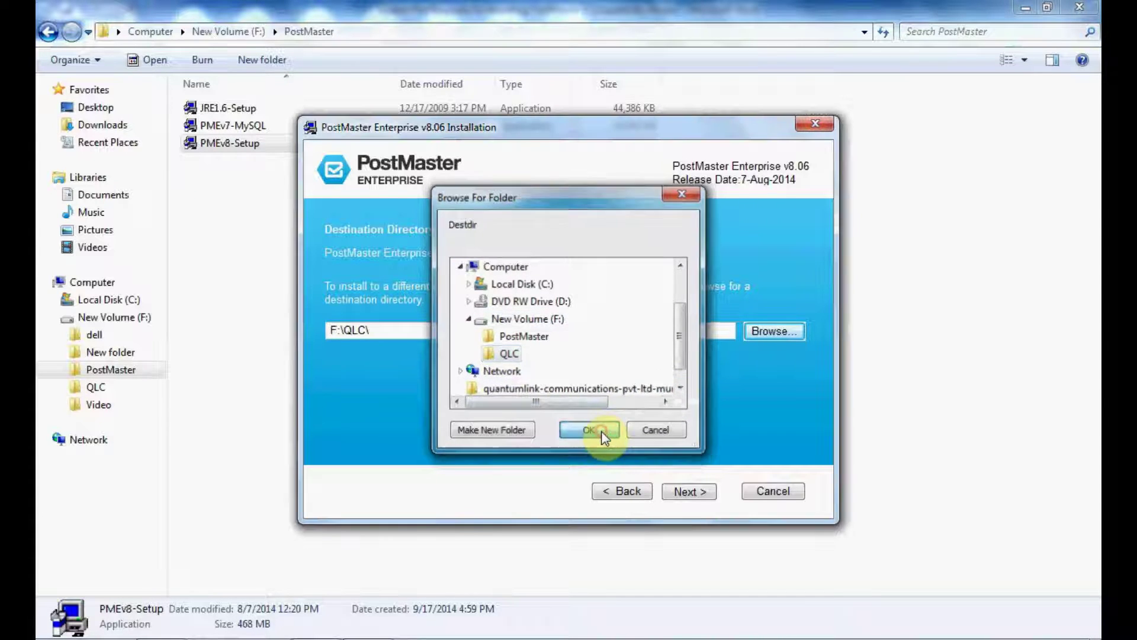
# Step: Keep the default program folder and start the installation into F:\QLC
pyautogui.click(686, 496)
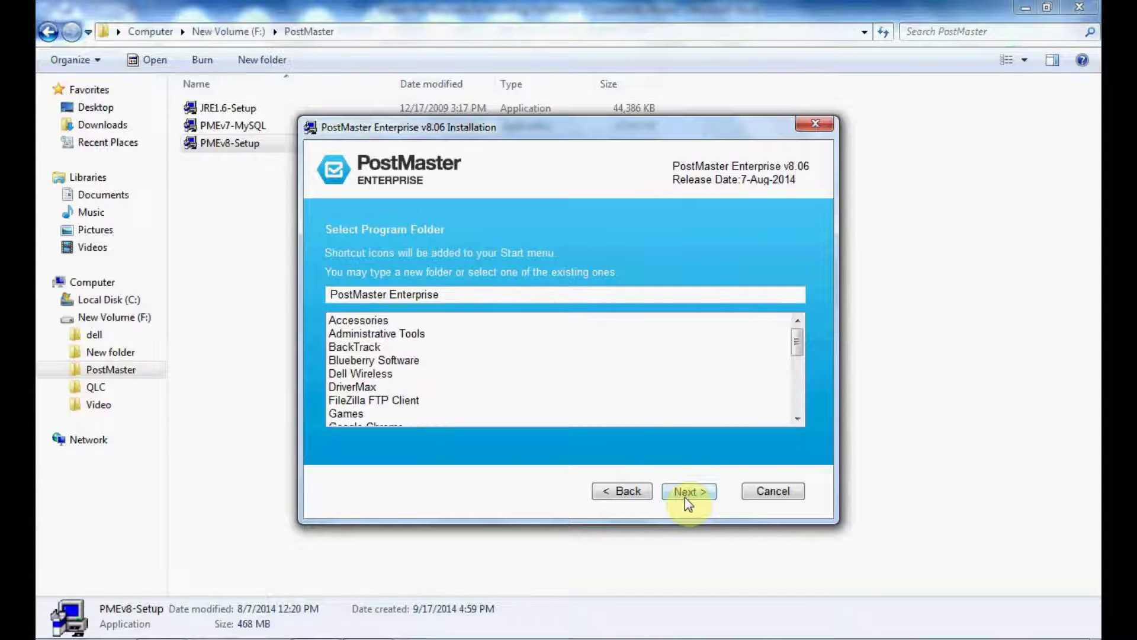
pyautogui.click(686, 493)
pyautogui.click(686, 493)
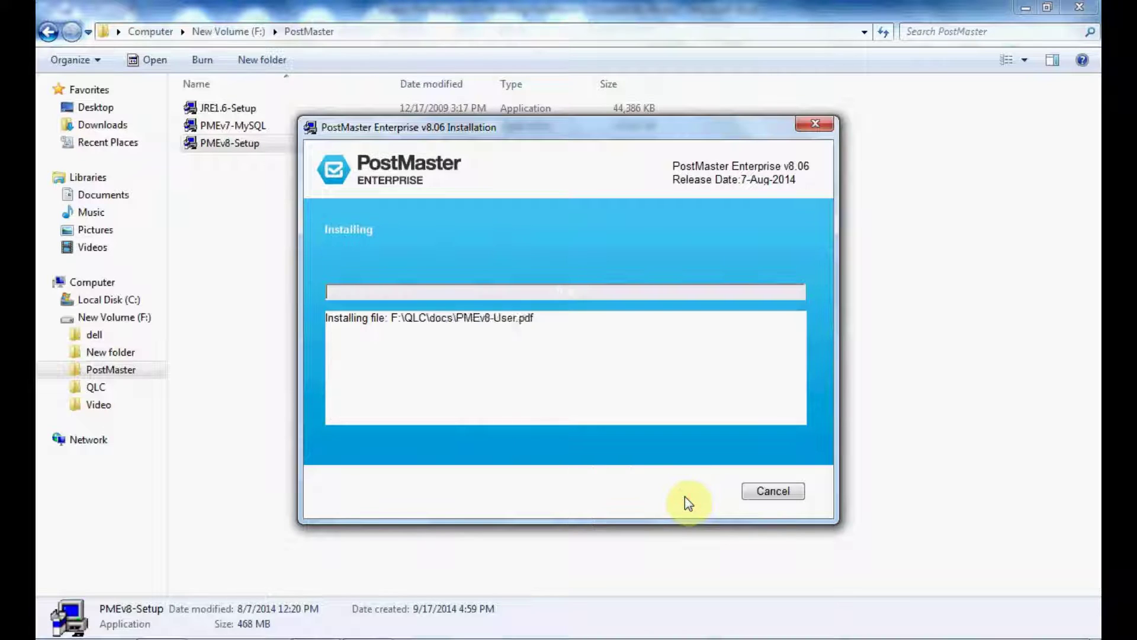
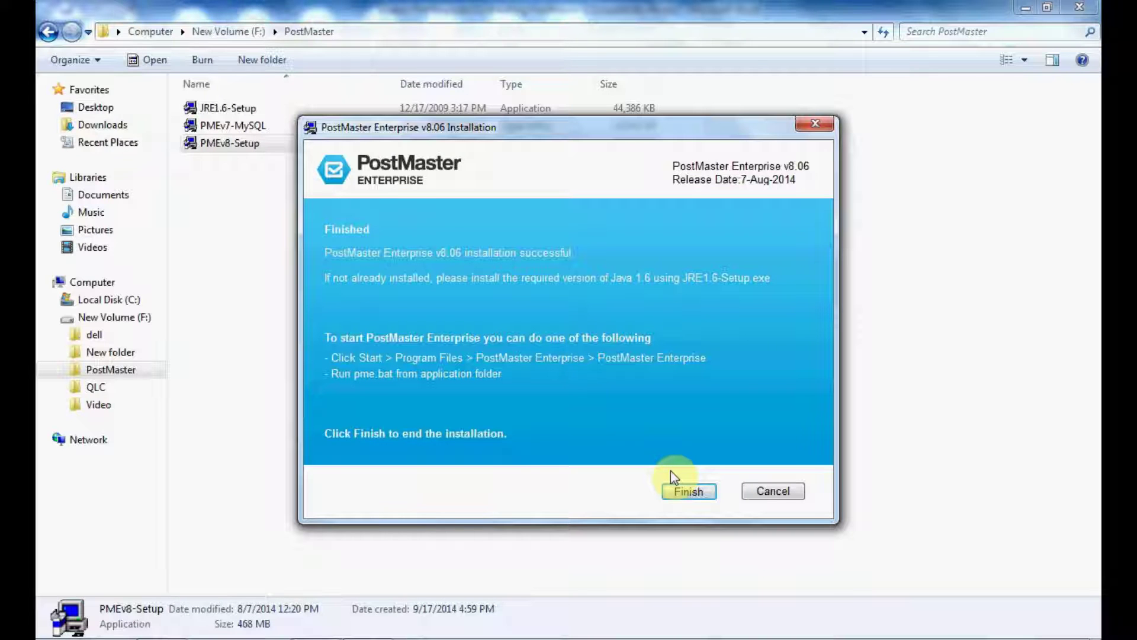
# Step: Finish the PostMaster Enterprise v8.06 installation and close the installer
pyautogui.click(689, 493)
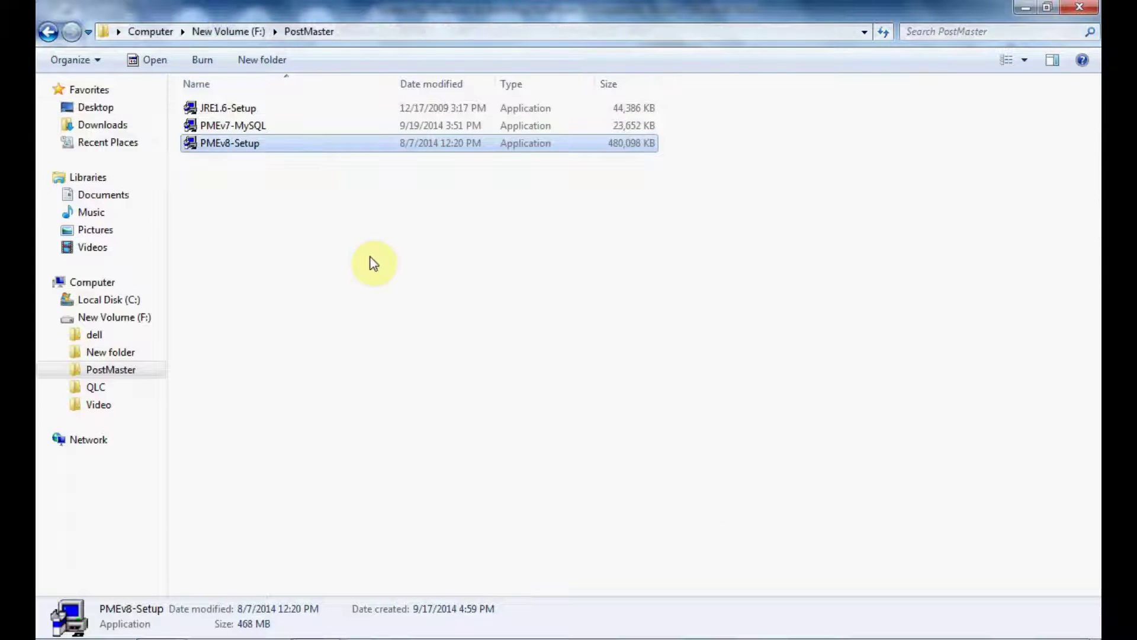
# Step: Start JRE1.6-Setup and browse to New Volume (F:) for the install location
pyautogui.doubleClick(236, 113)
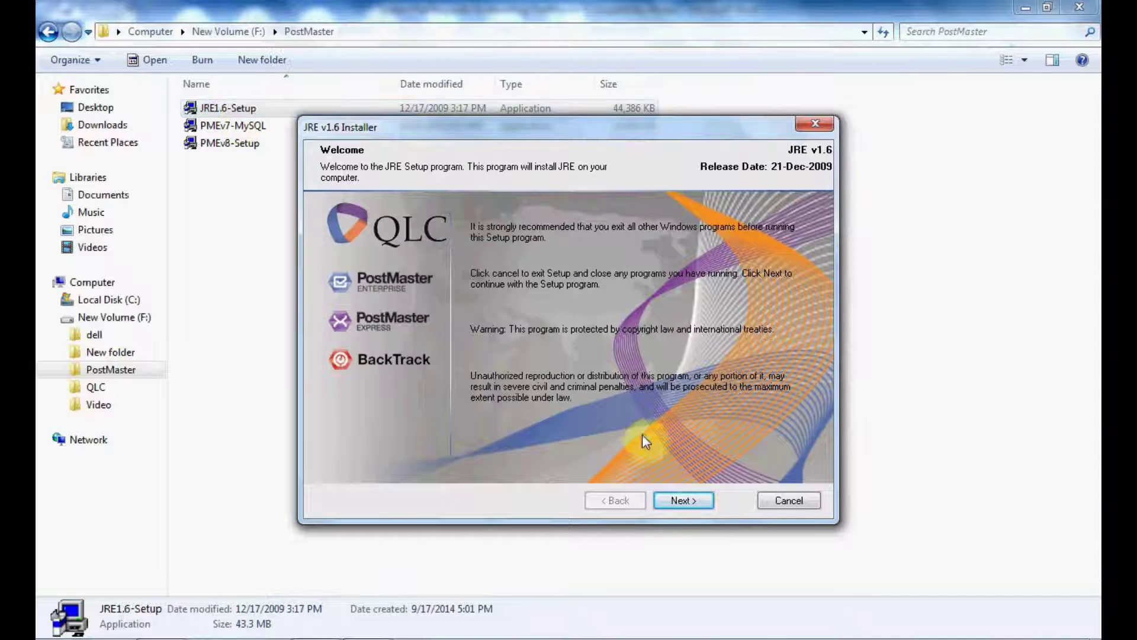
pyautogui.click(689, 503)
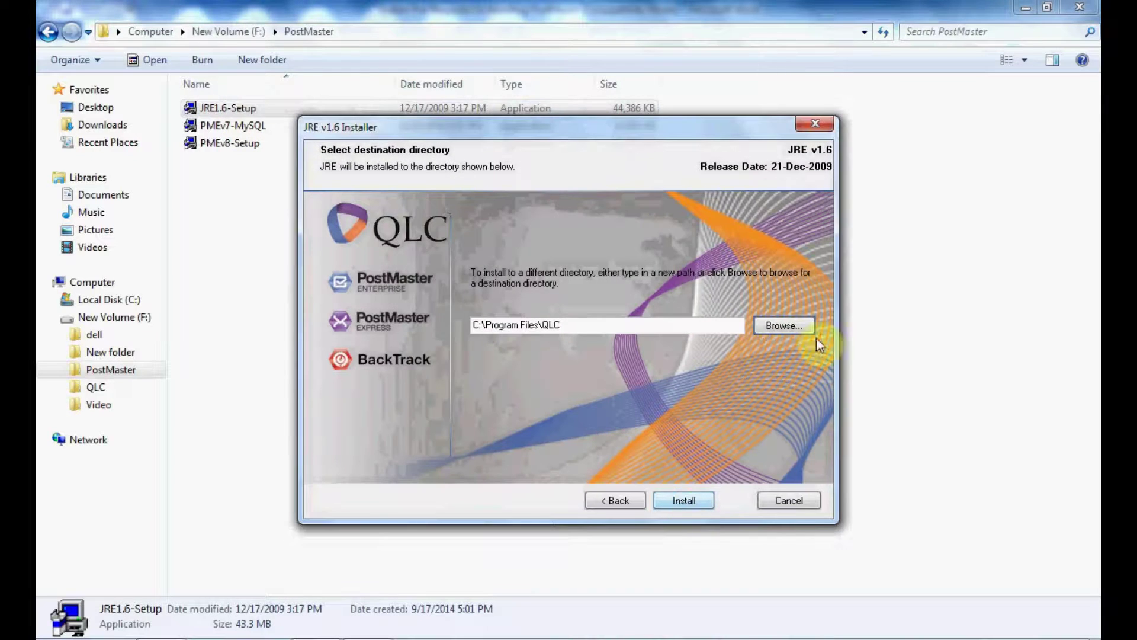
pyautogui.click(785, 327)
pyautogui.click(490, 323)
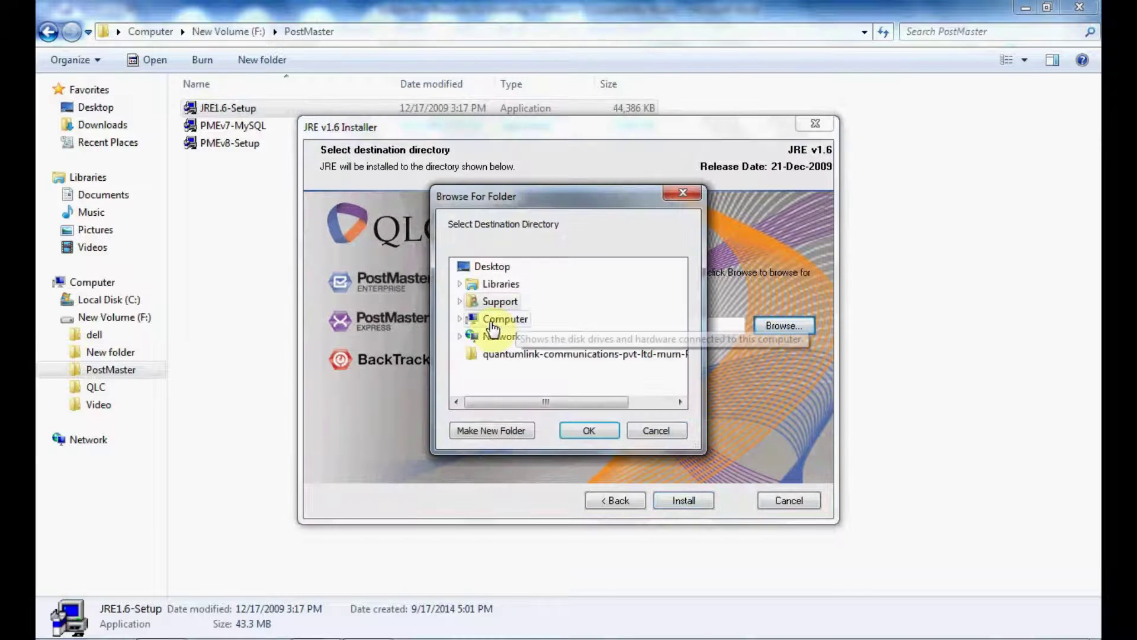
pyautogui.click(521, 354)
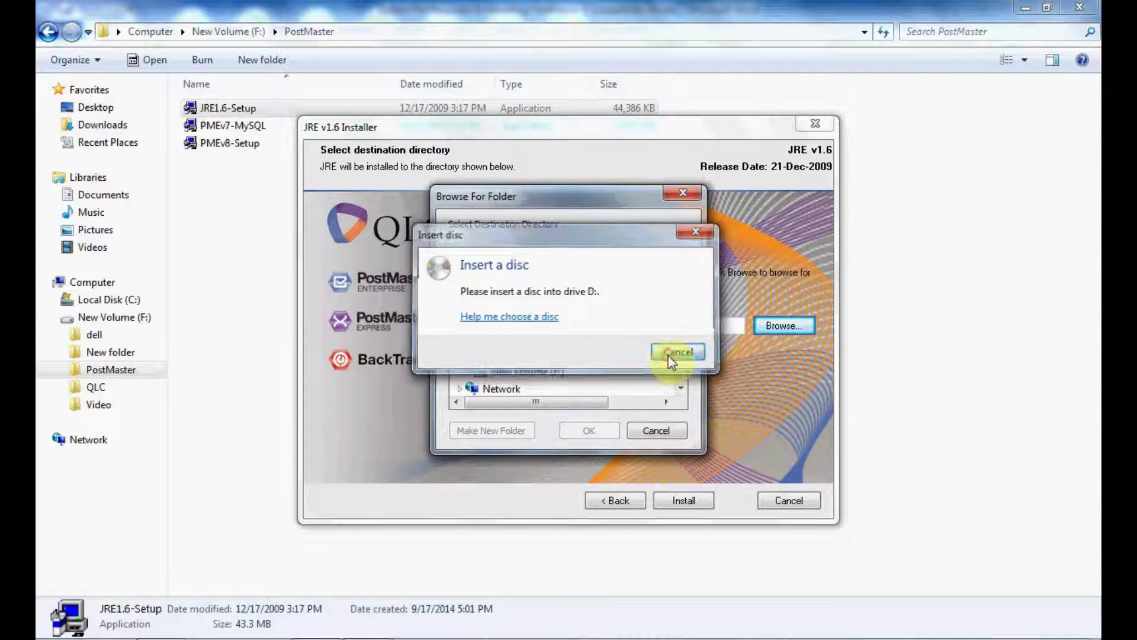
pyautogui.click(677, 350)
pyautogui.click(544, 372)
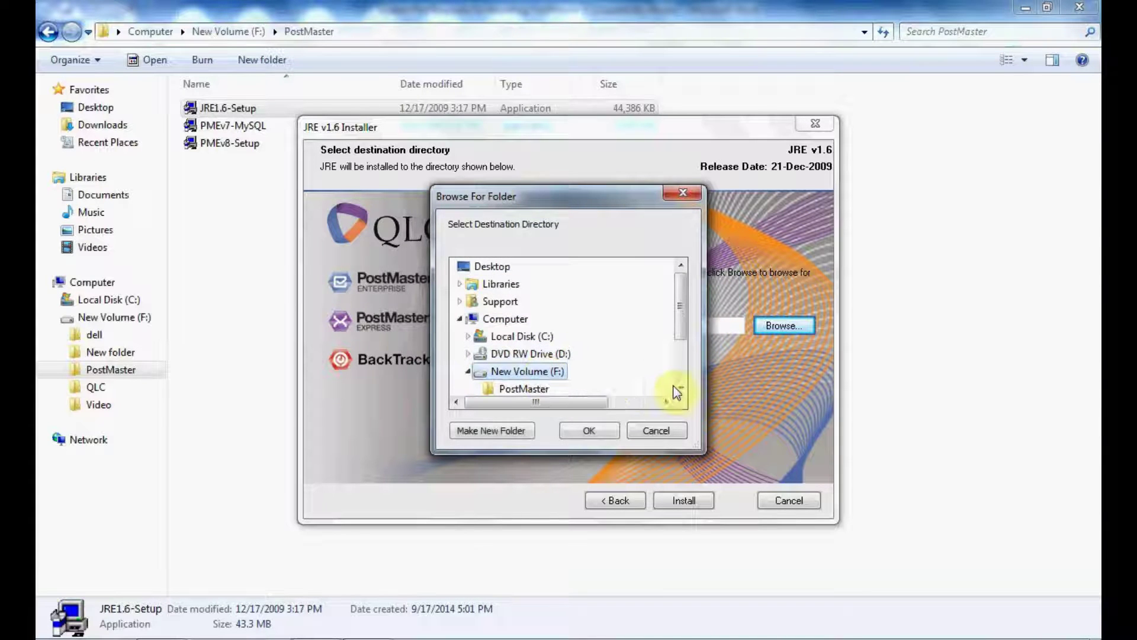
# Step: Choose F:\QLC as the destination, install Java 1.6, and close the installer
pyautogui.click(682, 389)
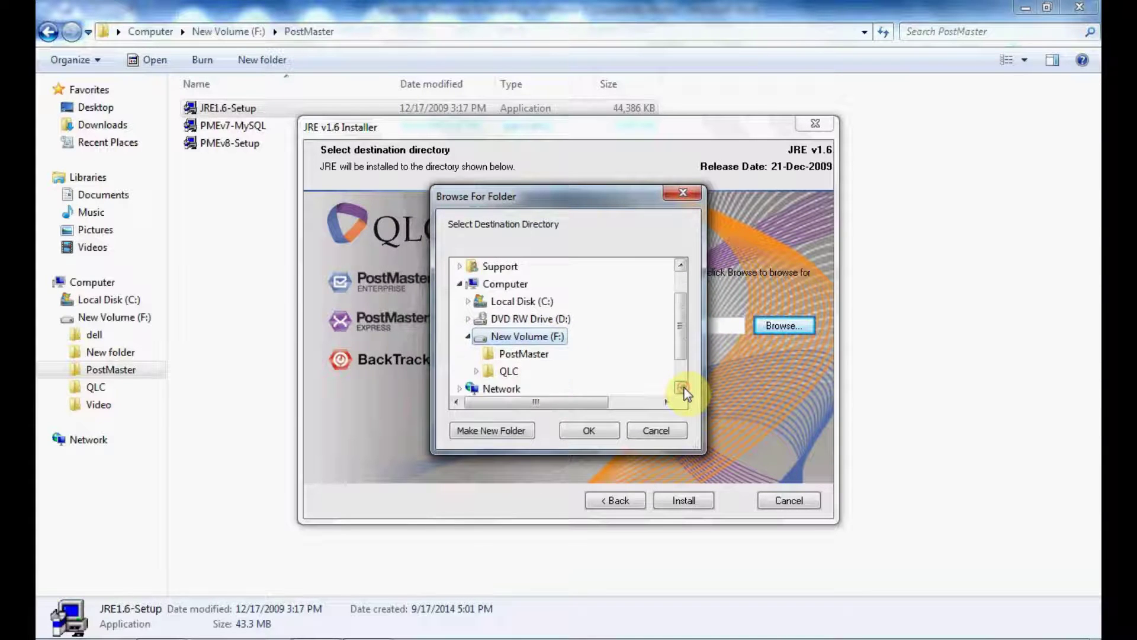
pyautogui.click(507, 371)
pyautogui.click(589, 430)
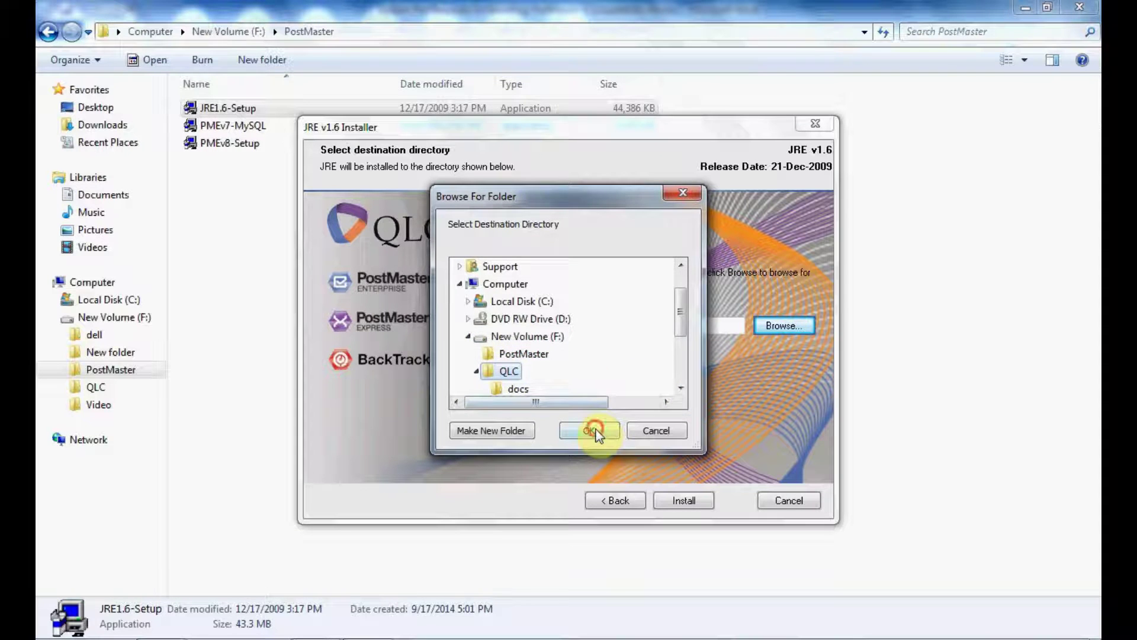
pyautogui.click(687, 501)
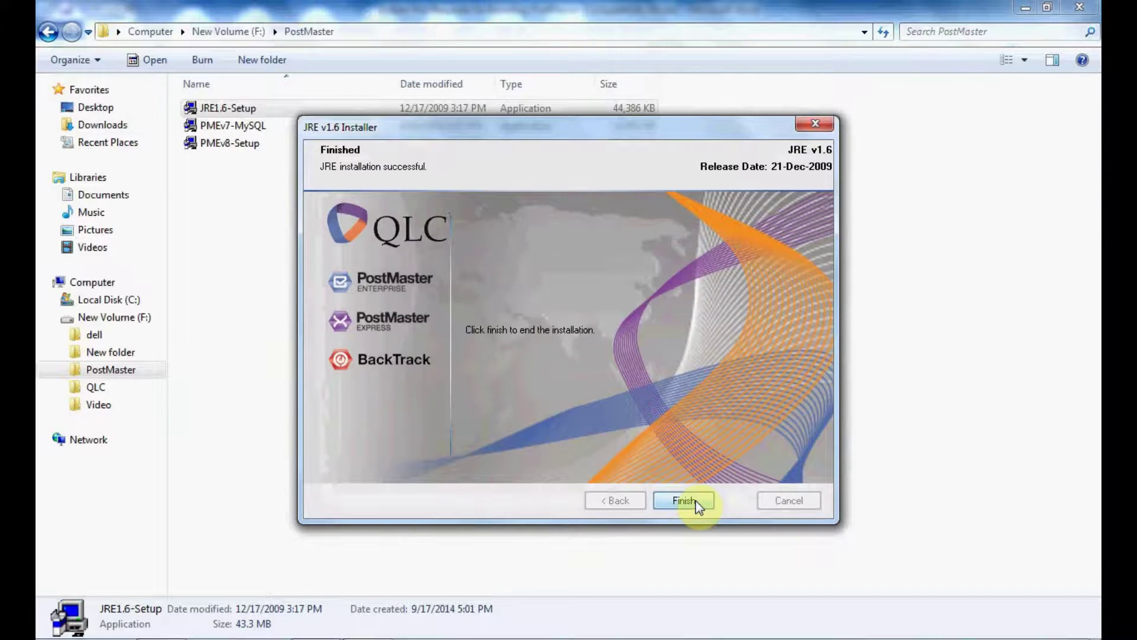
pyautogui.click(685, 501)
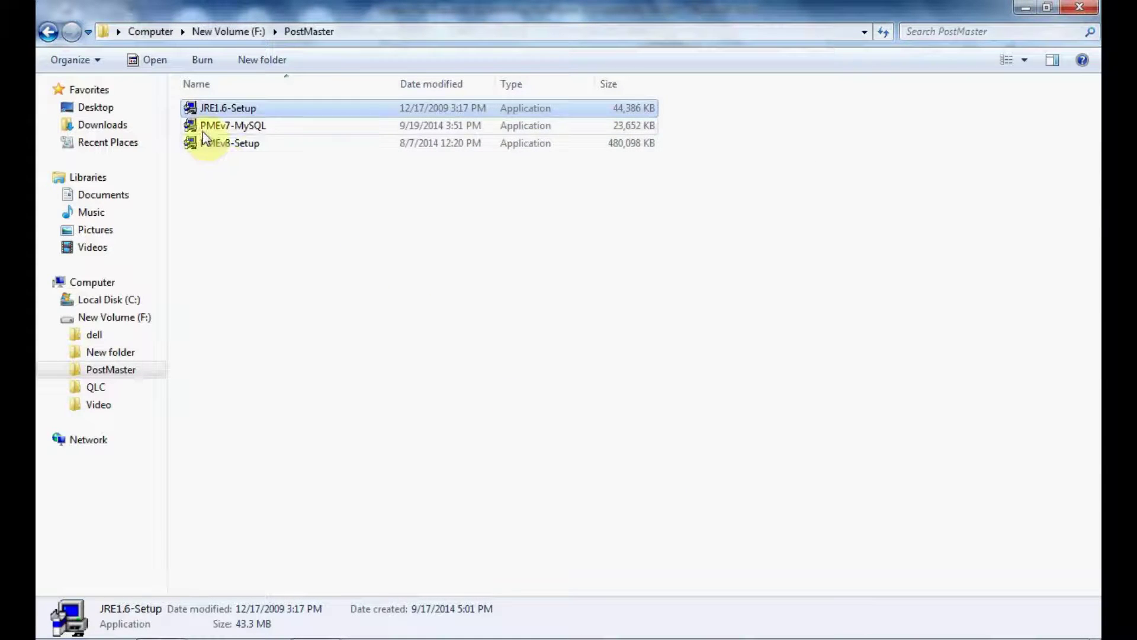
# Step: Launch PMEv7-MySQL setup and create a new MySQL folder inside F:\QLC
pyautogui.doubleClick(271, 127)
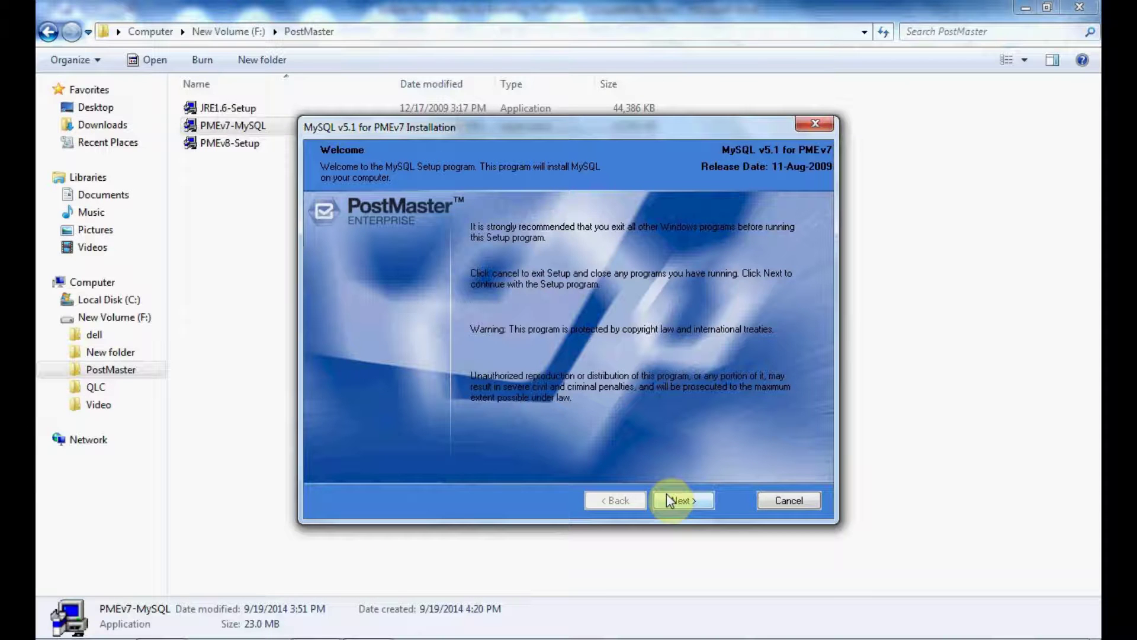
pyautogui.click(684, 501)
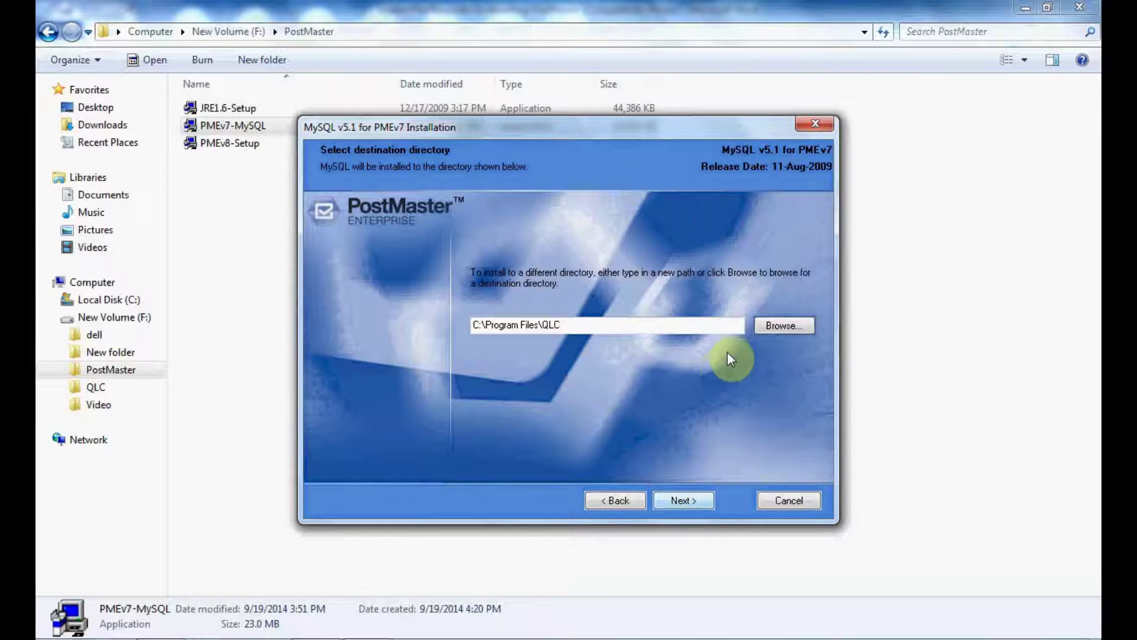
pyautogui.click(790, 326)
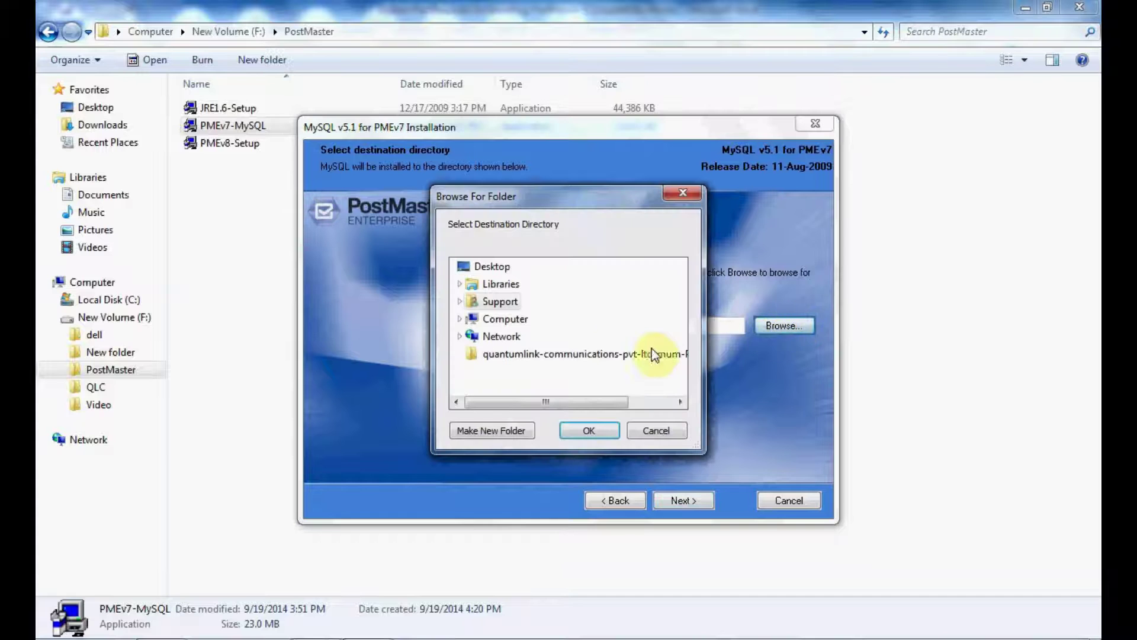
pyautogui.click(504, 324)
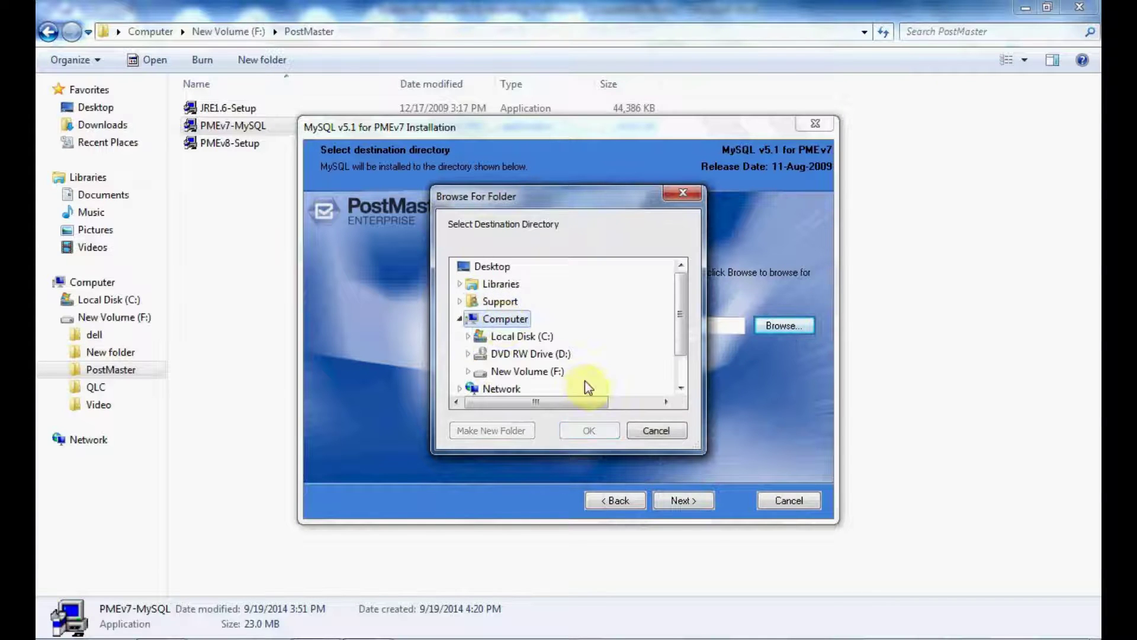
pyautogui.click(542, 377)
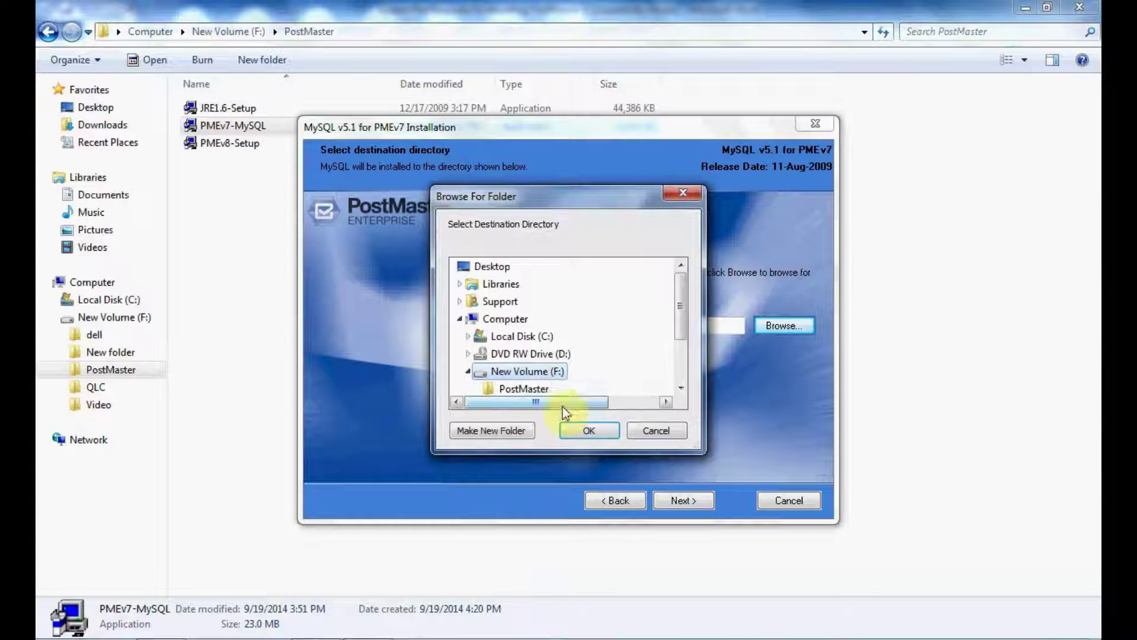
pyautogui.click(681, 388)
pyautogui.click(681, 388)
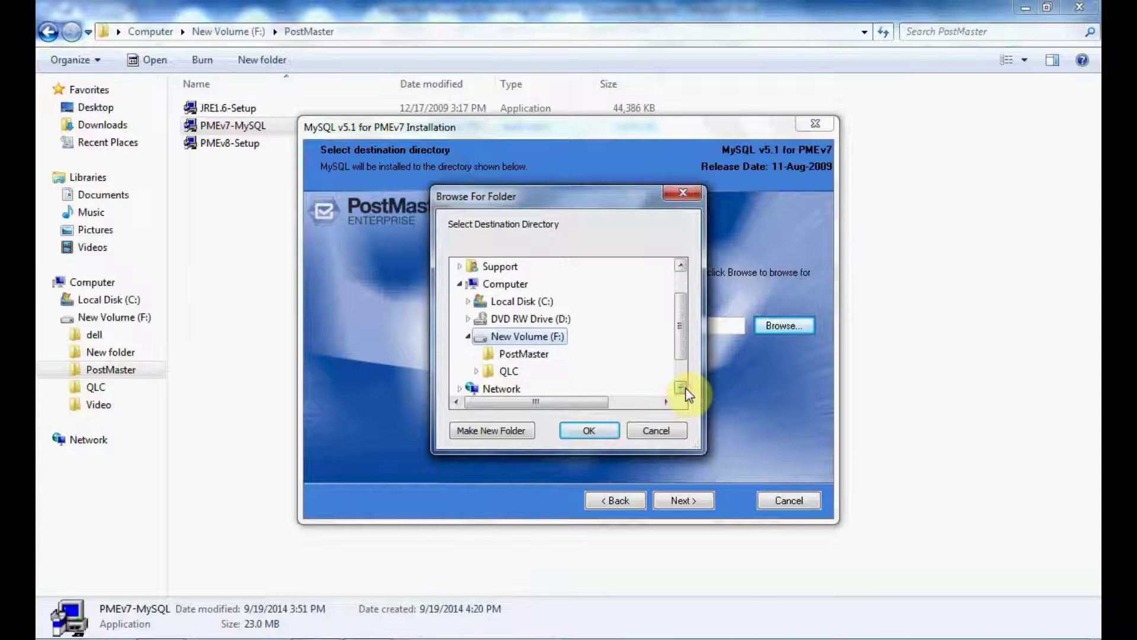
pyautogui.click(509, 372)
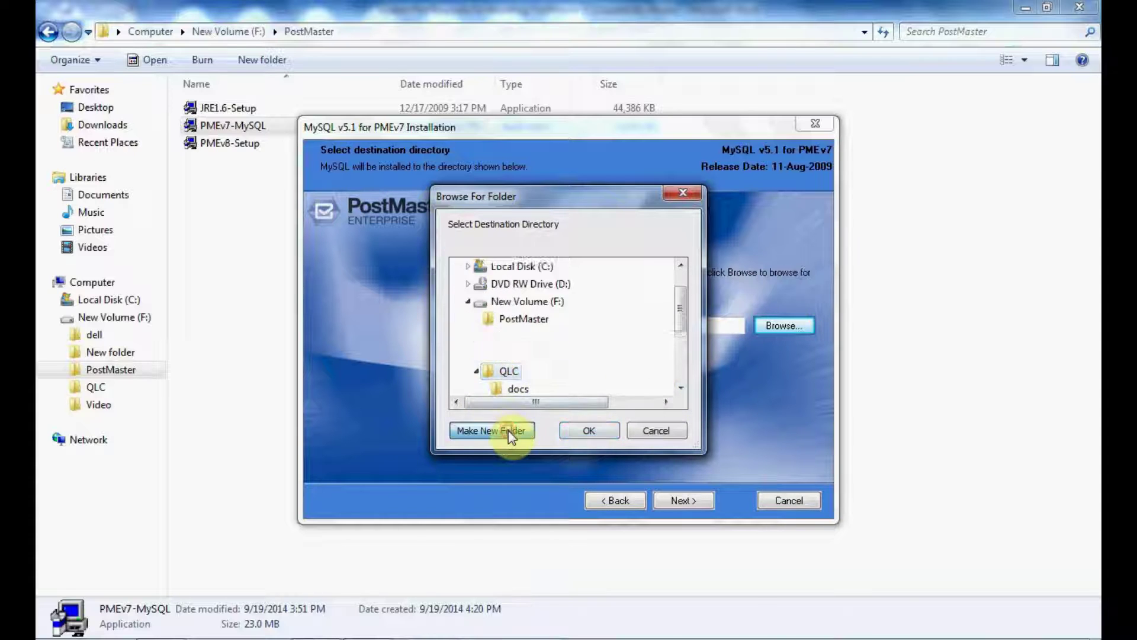
pyautogui.click(509, 432)
pyautogui.write('MySQL')
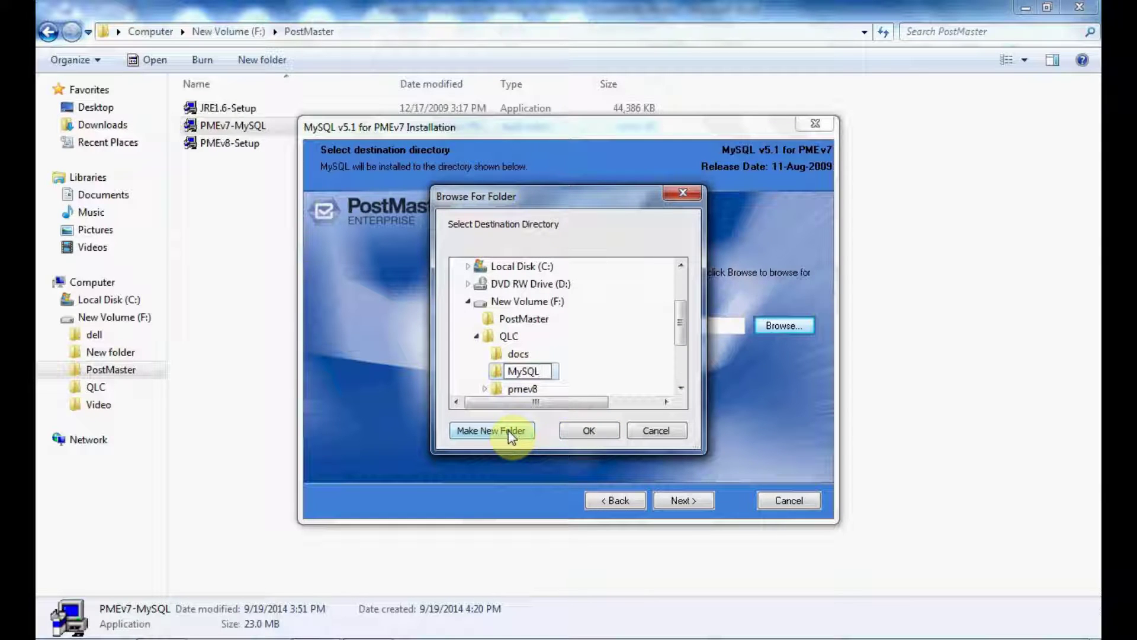
pyautogui.click(583, 430)
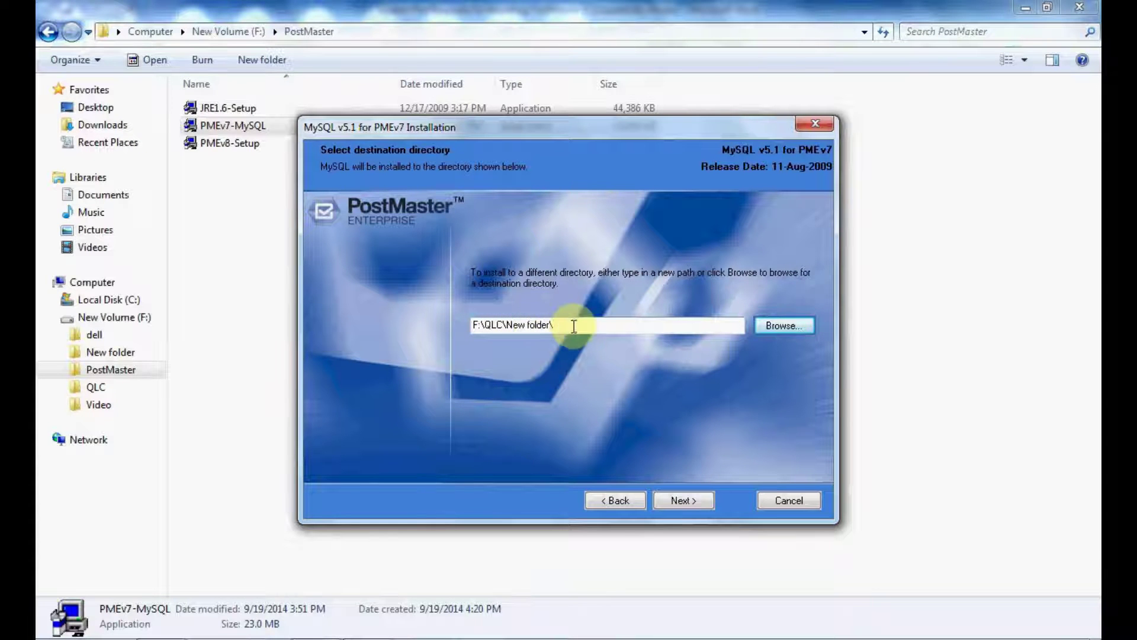
# Step: Reselect F:\QLC\MySQL as the destination folder and continue to the Options page
pyautogui.click(787, 325)
pyautogui.click(501, 322)
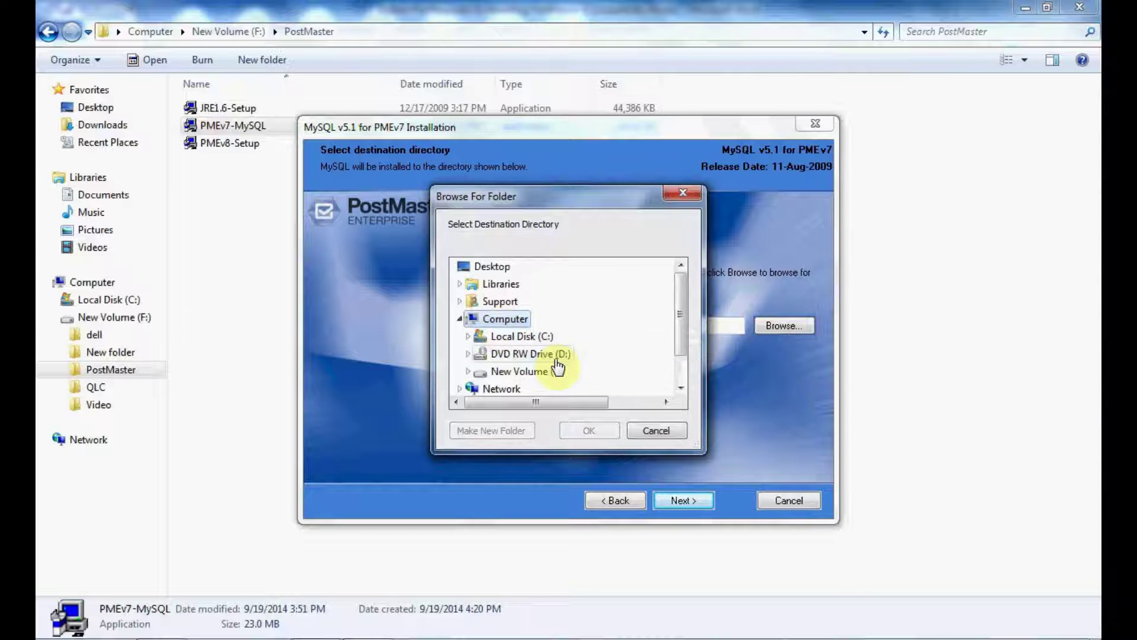
pyautogui.click(557, 356)
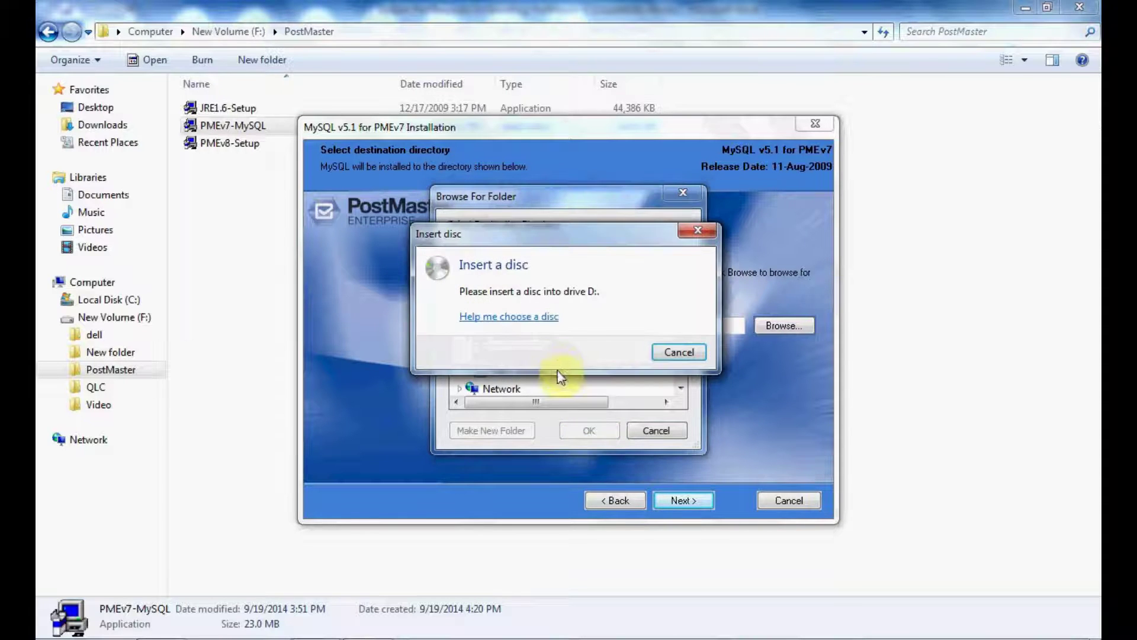
pyautogui.click(522, 371)
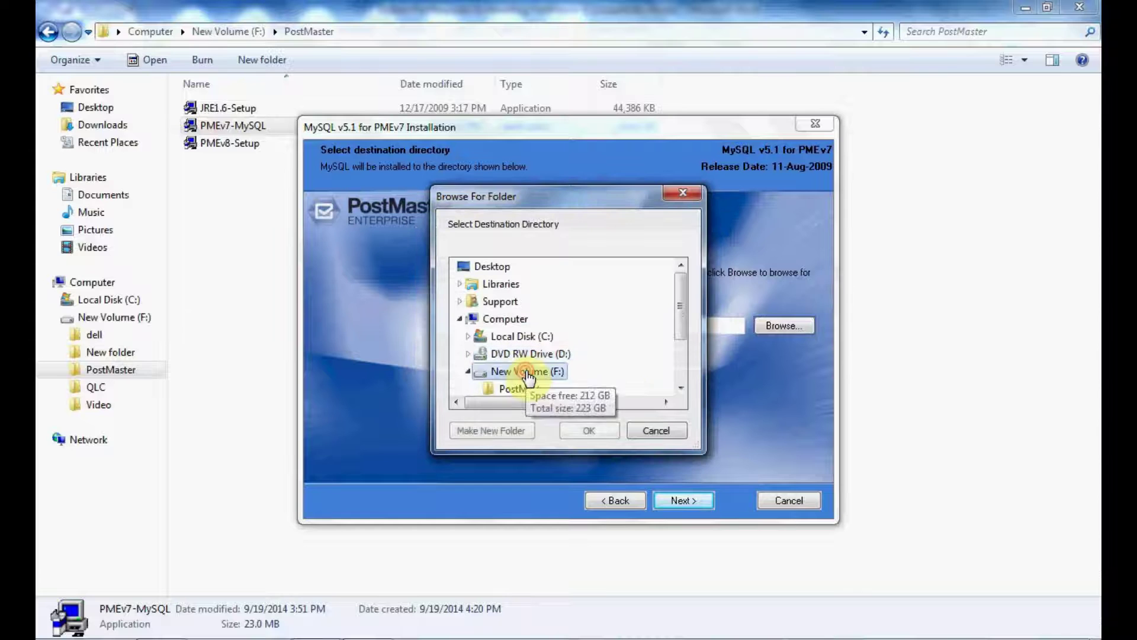
pyautogui.click(681, 389)
pyautogui.click(681, 389)
pyautogui.click(681, 388)
pyautogui.click(681, 389)
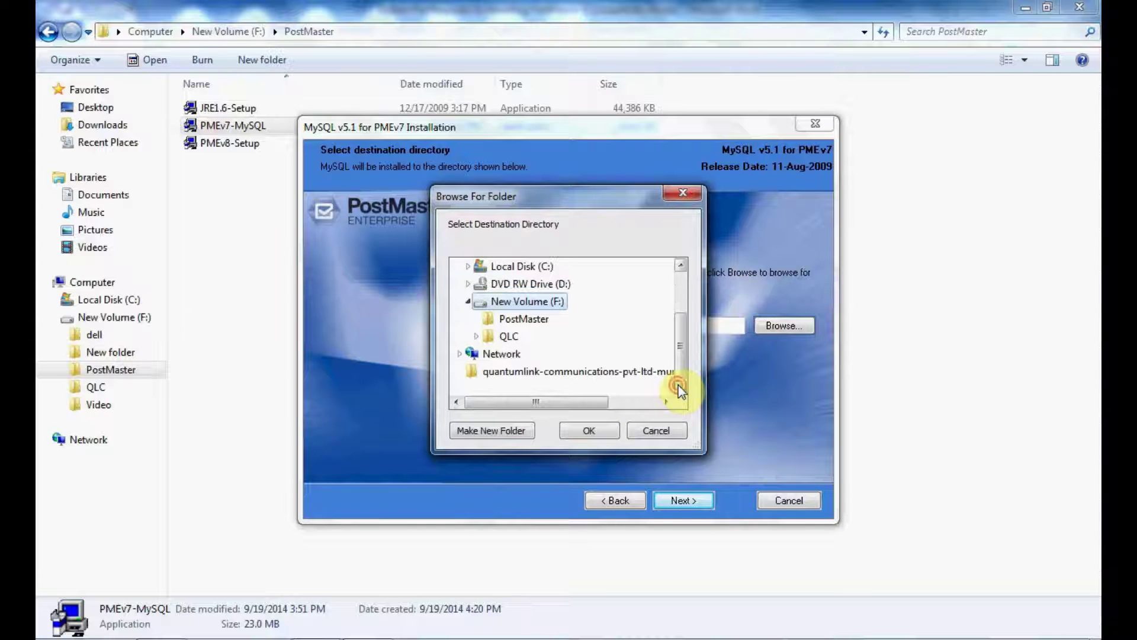
pyautogui.click(507, 337)
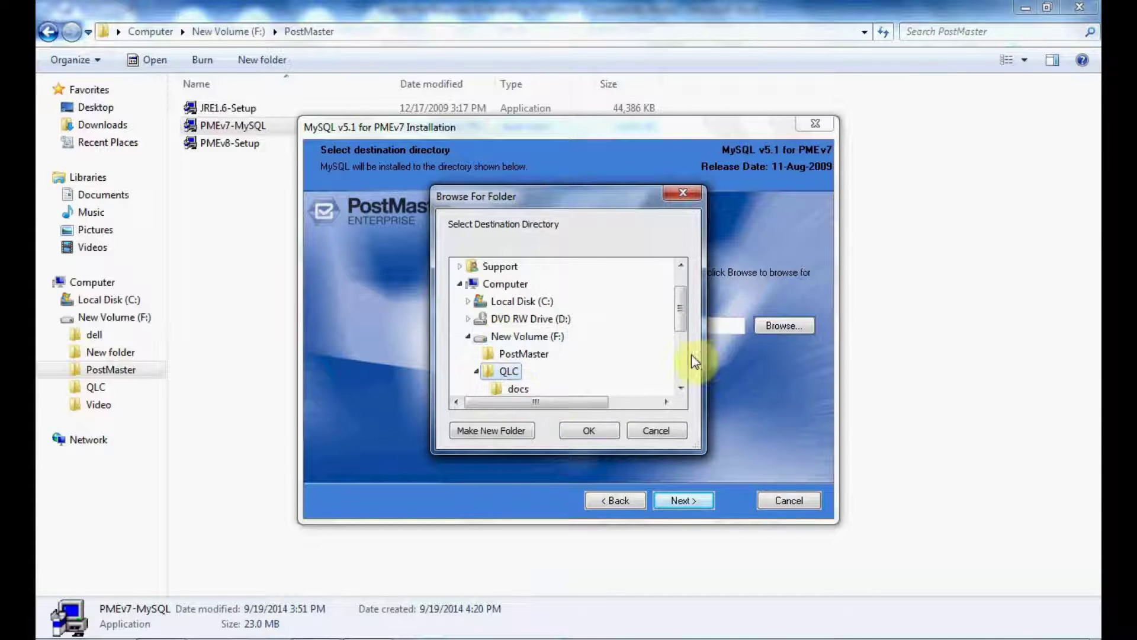
pyautogui.click(680, 387)
pyautogui.click(680, 386)
pyautogui.click(680, 386)
pyautogui.click(679, 386)
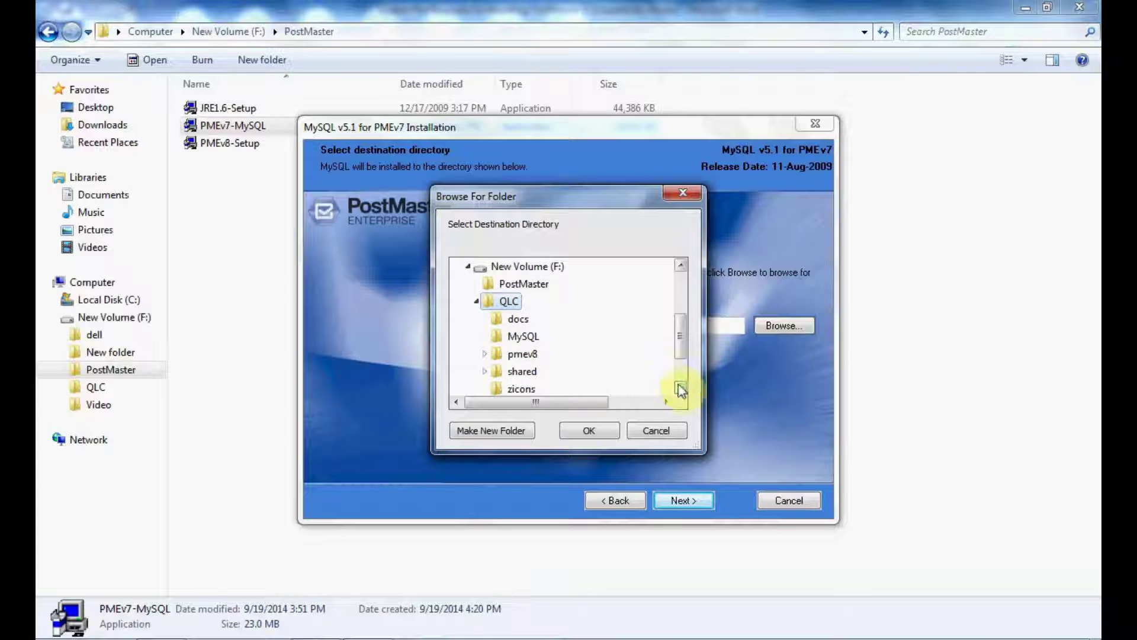
pyautogui.click(525, 336)
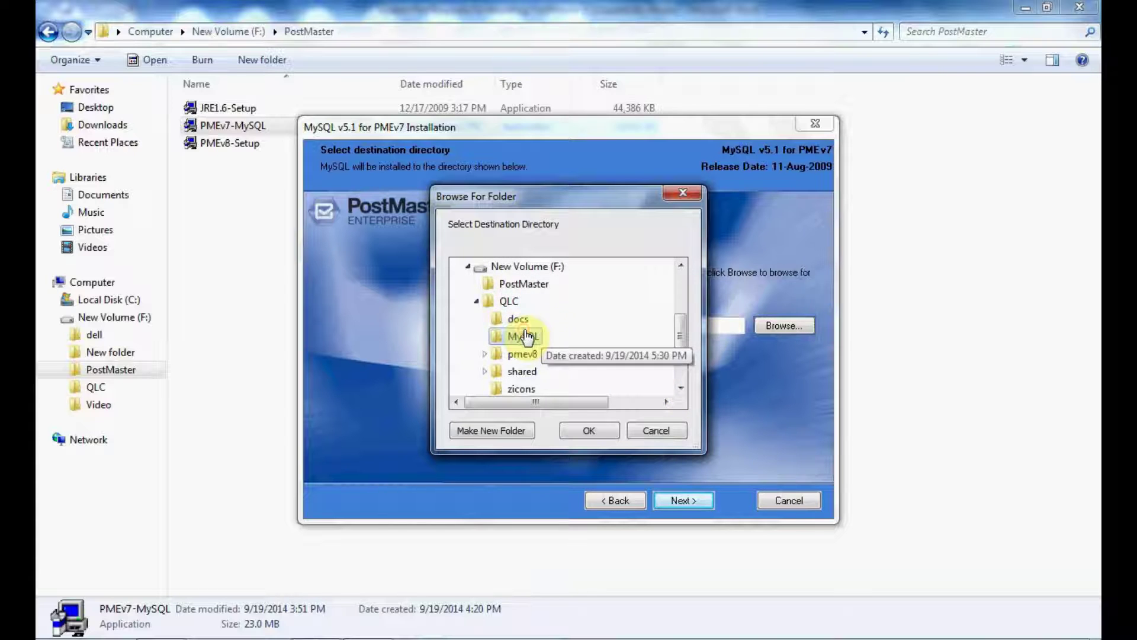
pyautogui.click(590, 430)
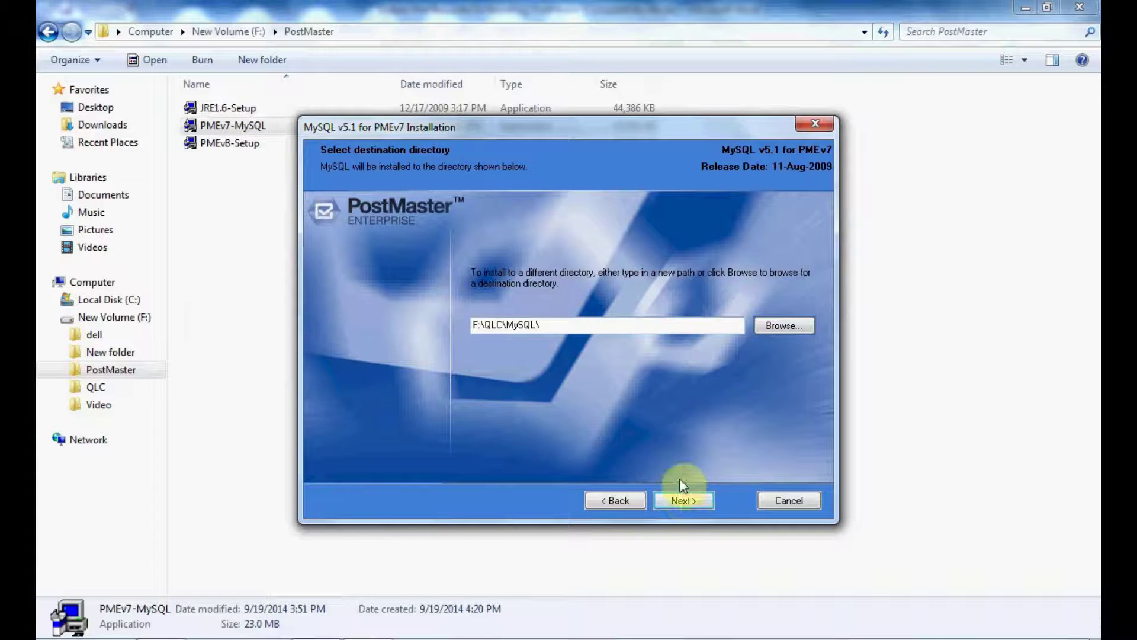
pyautogui.click(685, 502)
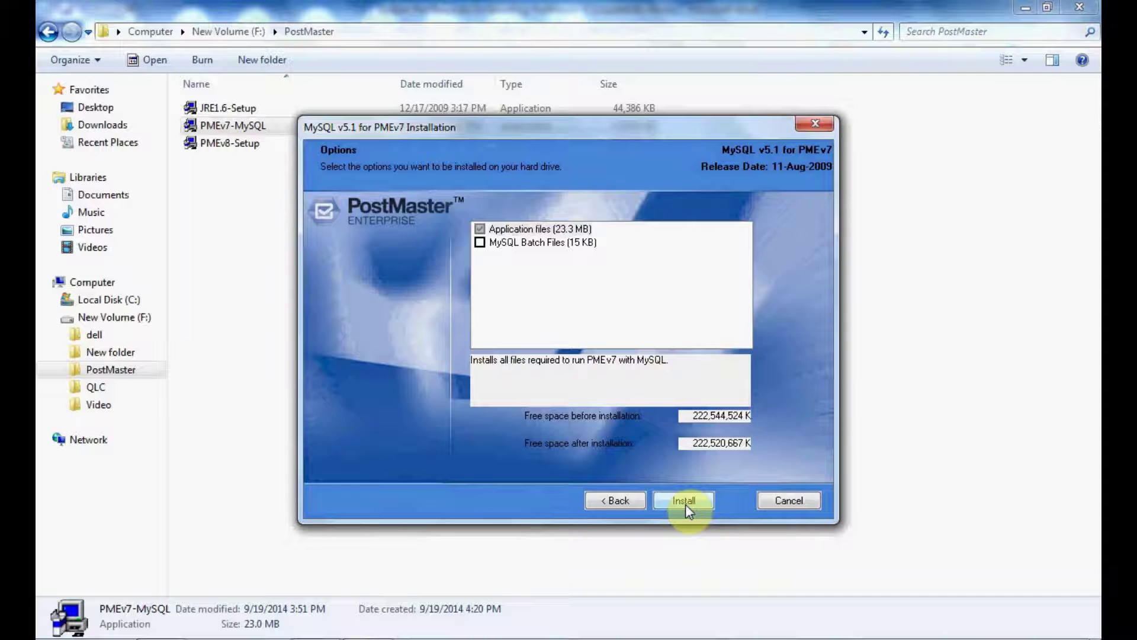
# Step: Start installing the application files, confirm the MySQL server install, and decline the IE prompt
pyautogui.click(685, 500)
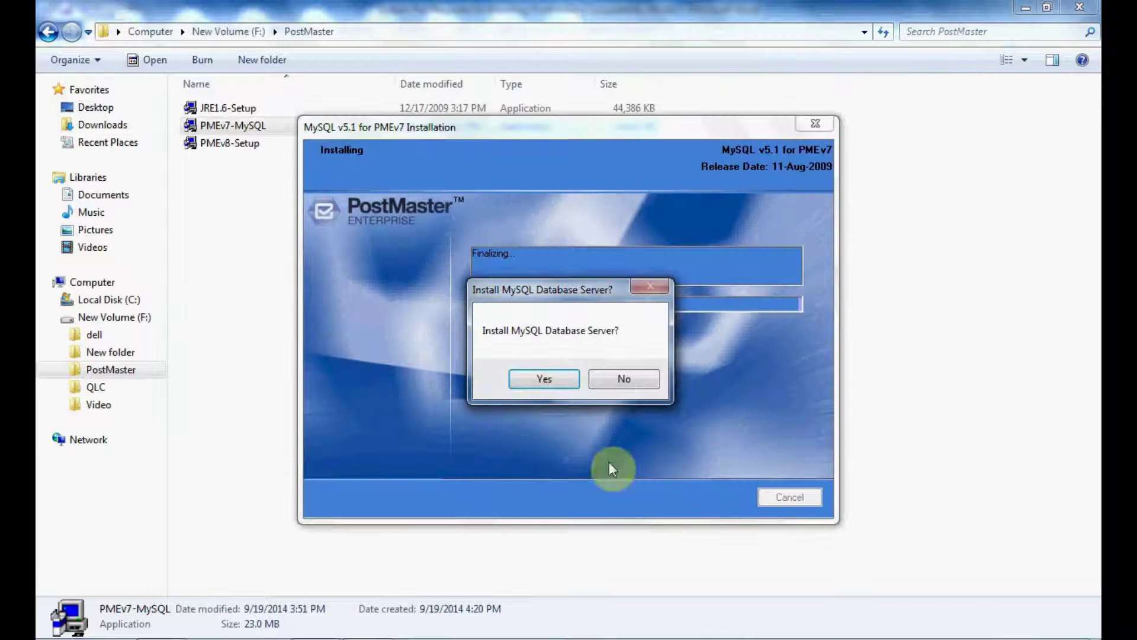
pyautogui.click(517, 384)
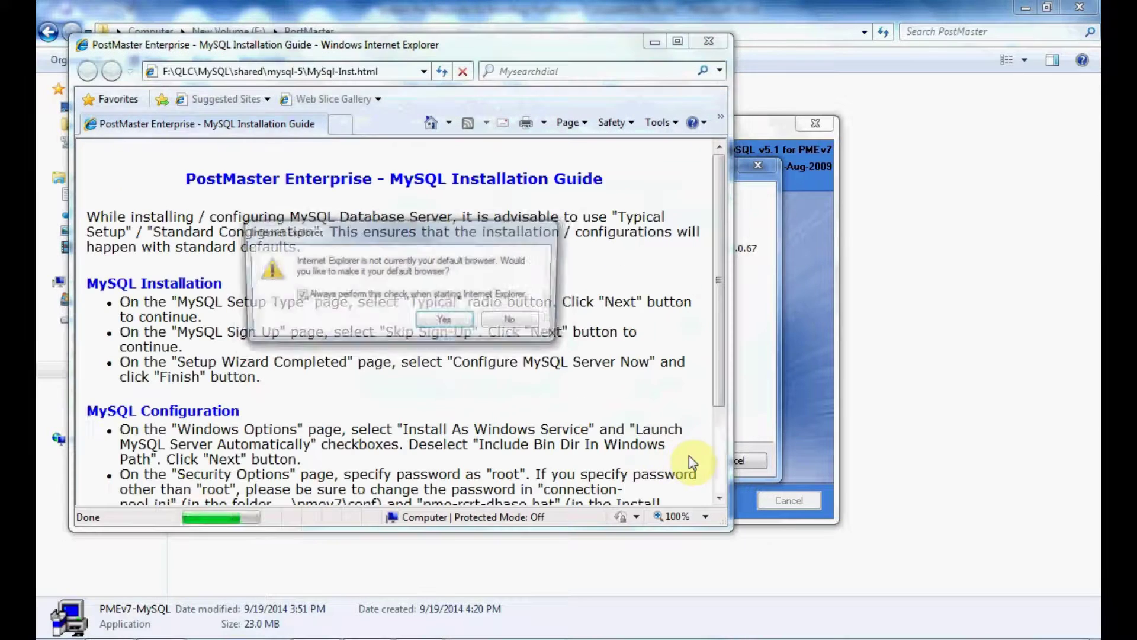
pyautogui.click(511, 325)
pyautogui.click(652, 41)
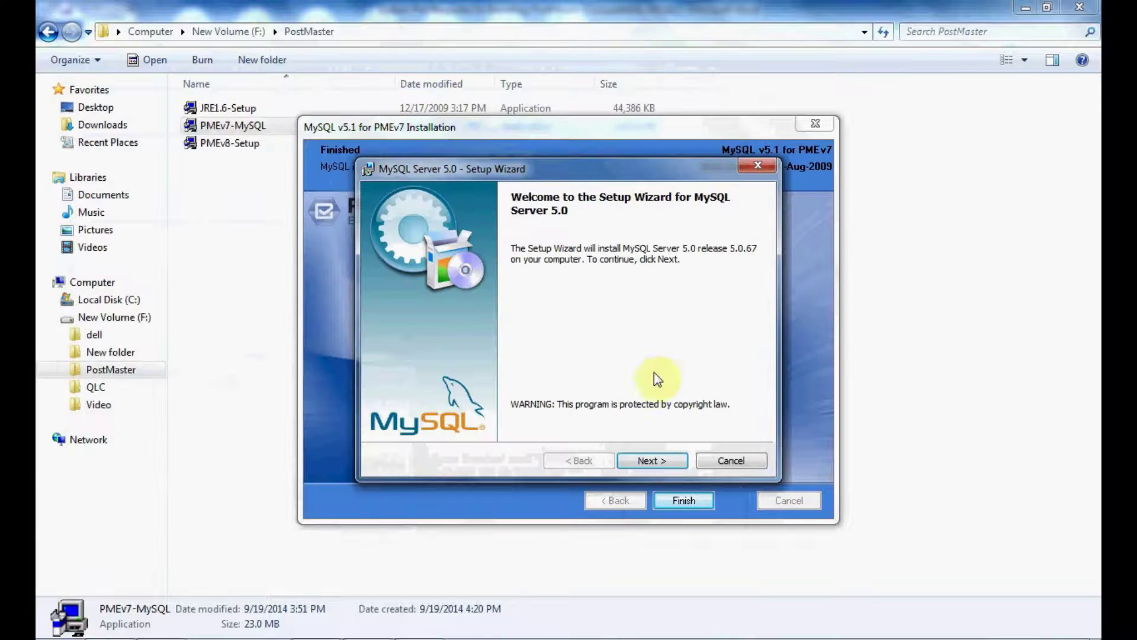
# Step: Install MySQL Server 5.0 with the Typical setup and pass the Enterprise information pages
pyautogui.click(655, 451)
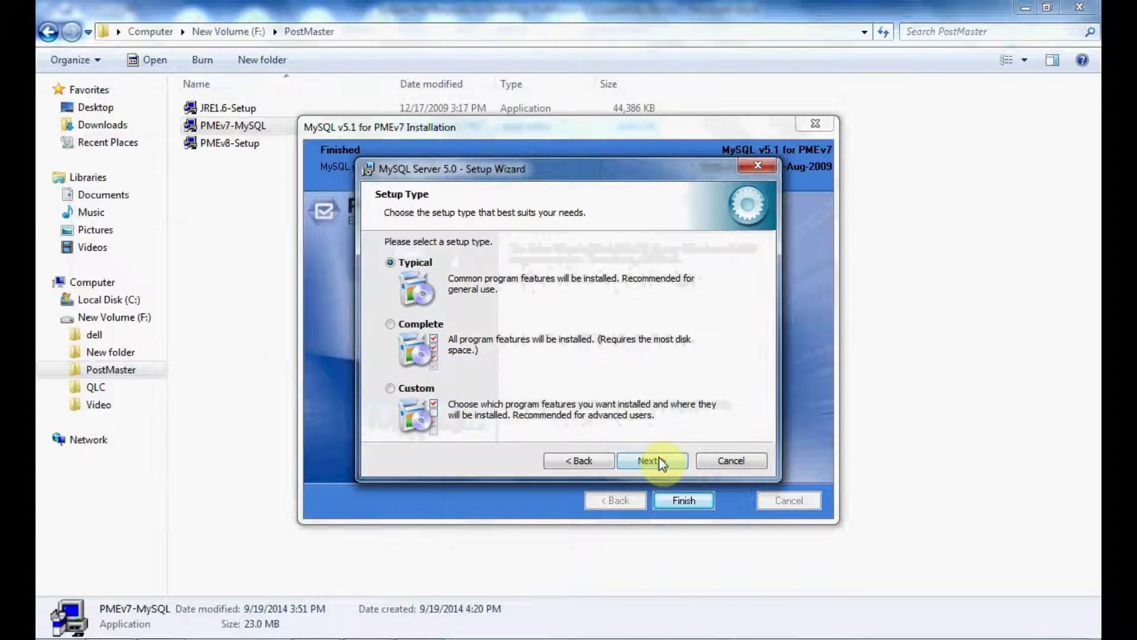
pyautogui.click(660, 459)
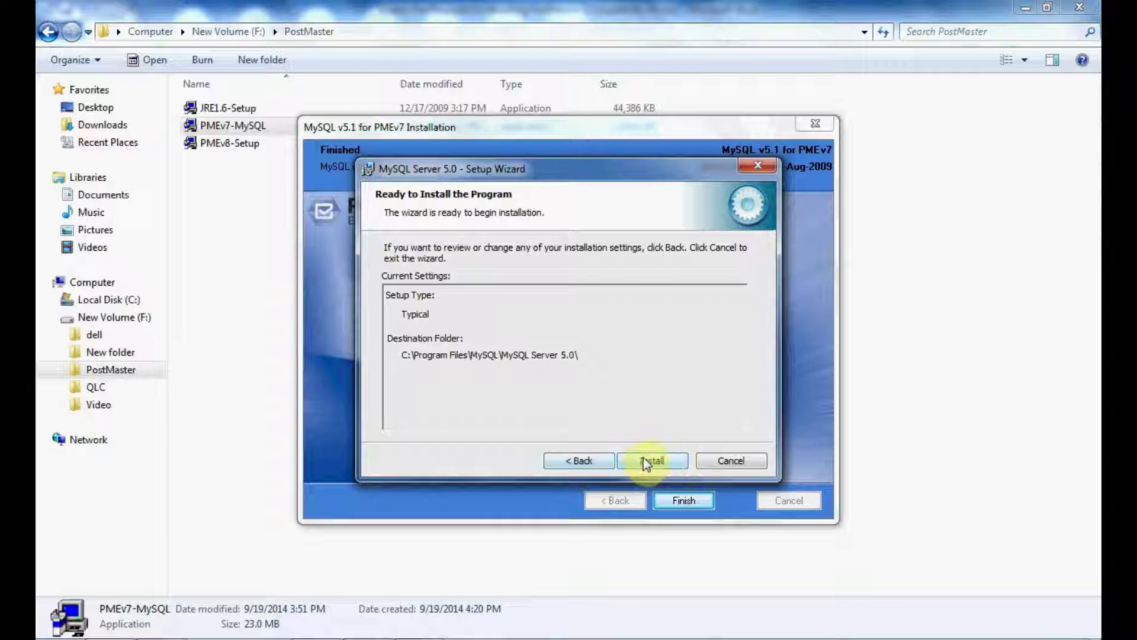
pyautogui.click(645, 461)
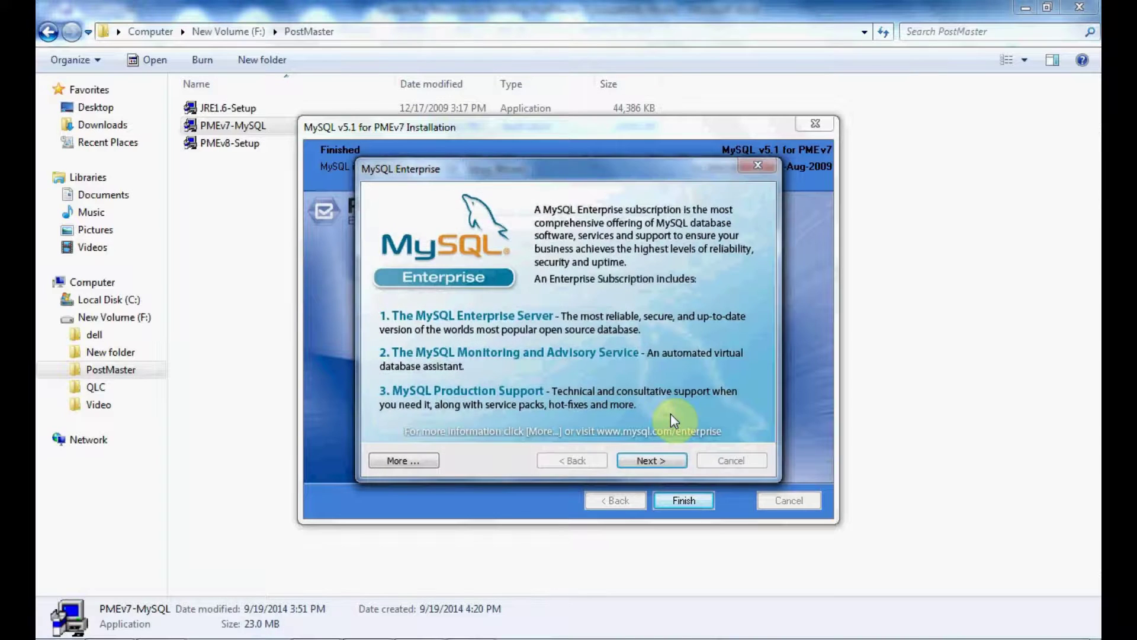
pyautogui.click(657, 462)
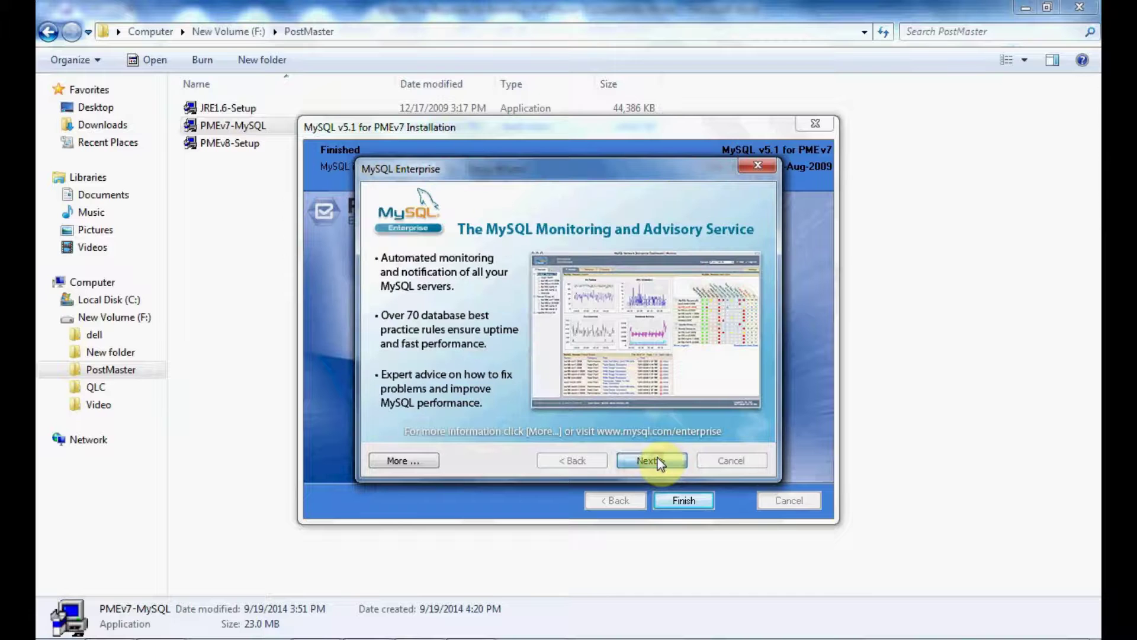
pyautogui.click(657, 461)
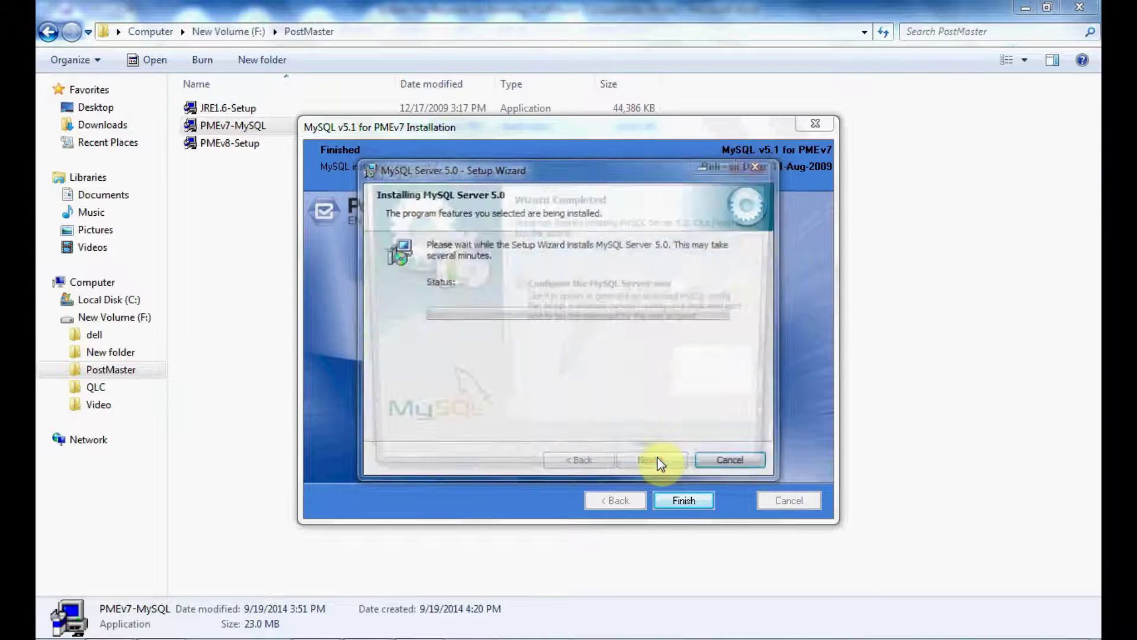
# Step: Choose Standard Configuration with MySQL5 as the Windows service name
pyautogui.click(658, 462)
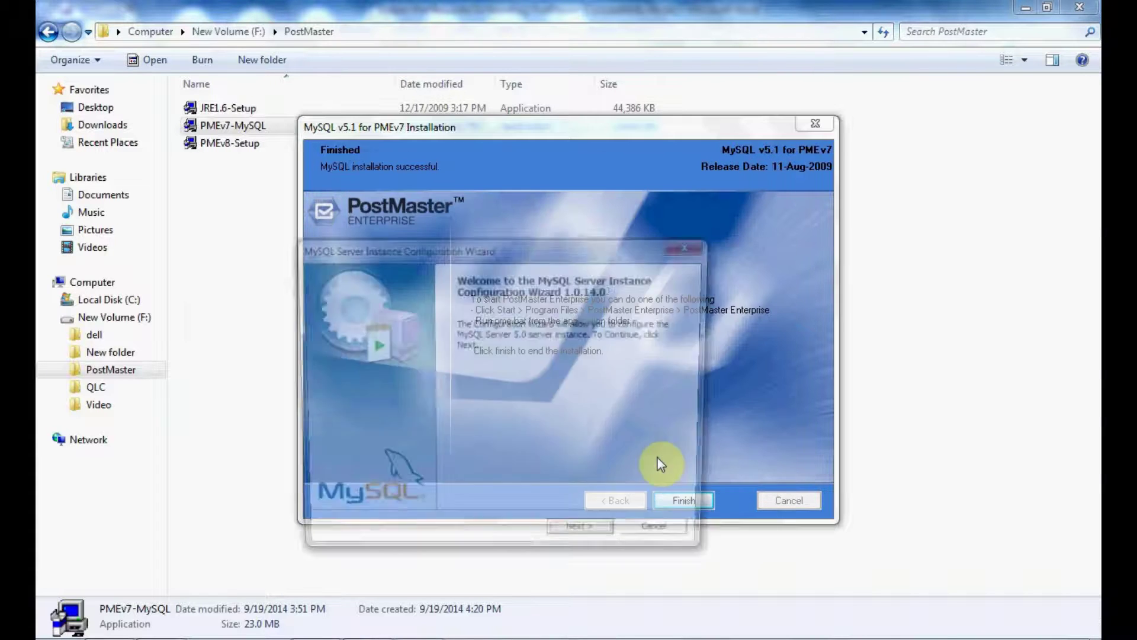
pyautogui.click(583, 541)
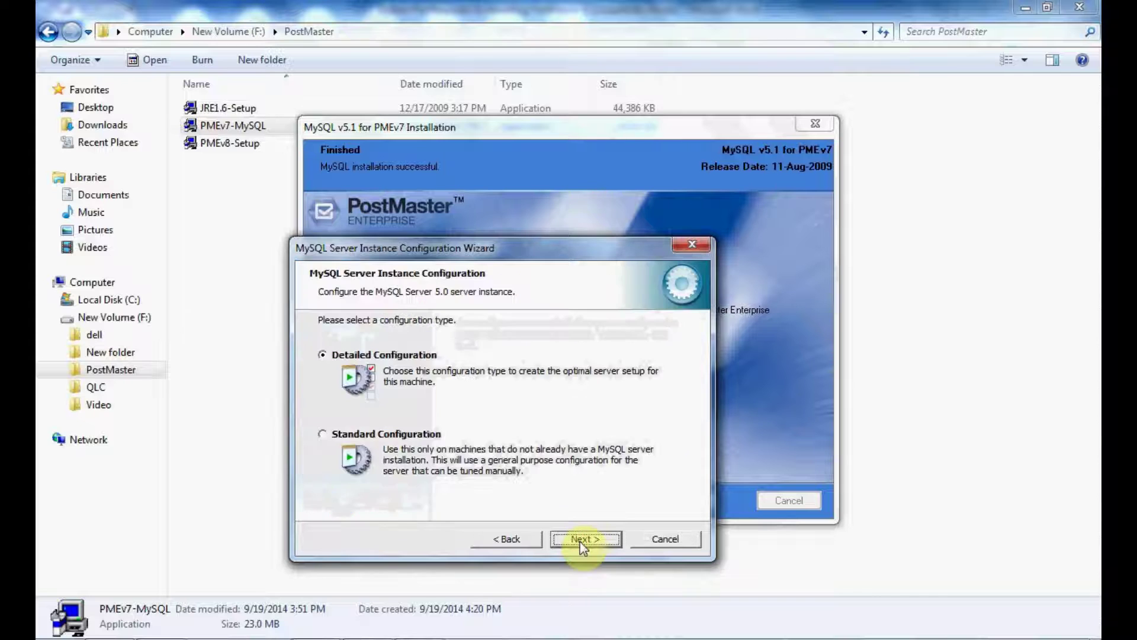
pyautogui.click(324, 436)
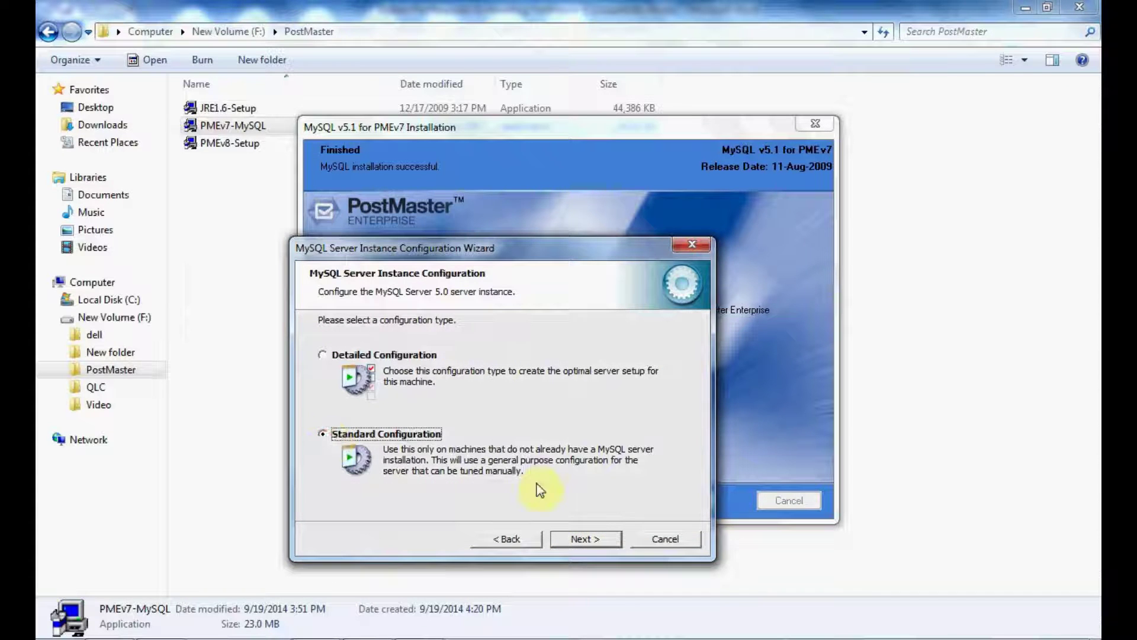
pyautogui.click(585, 541)
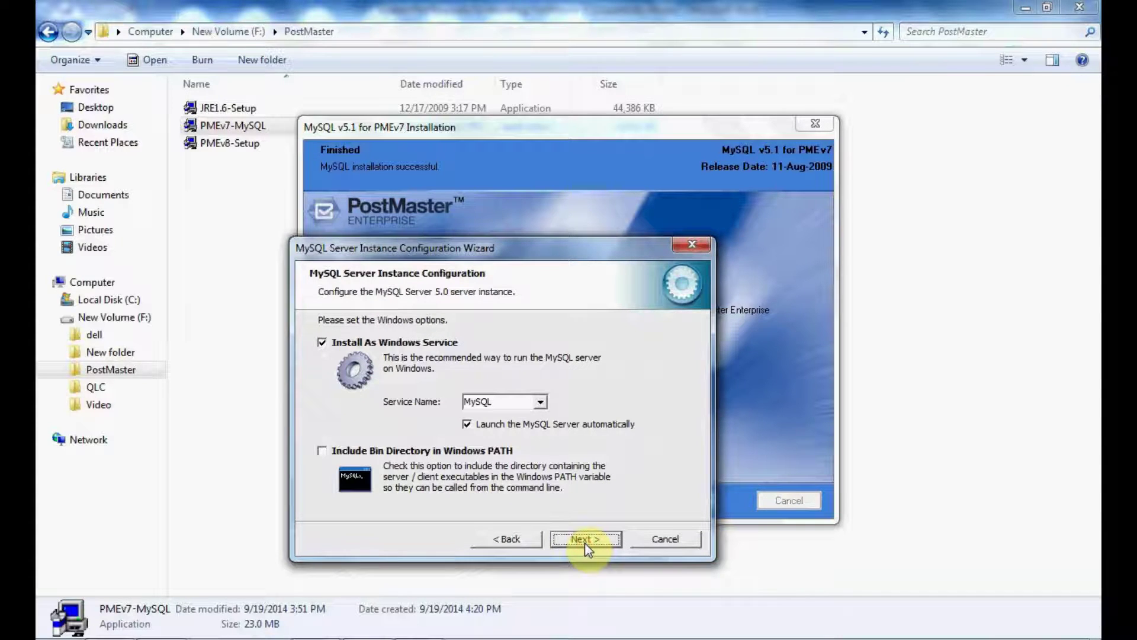
pyautogui.click(540, 405)
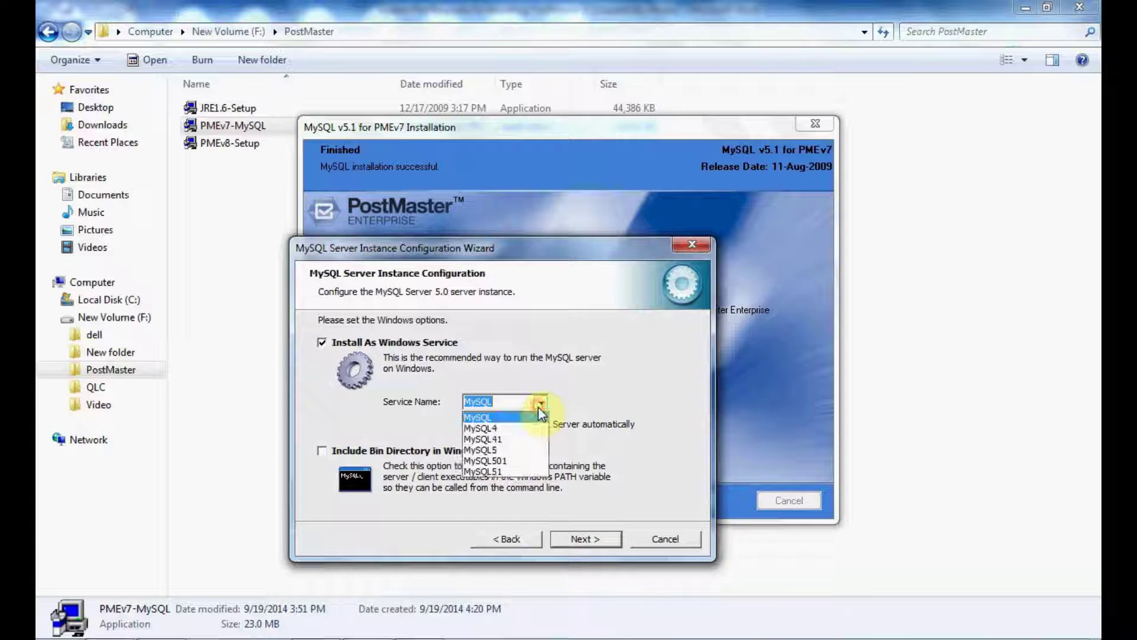
pyautogui.click(534, 449)
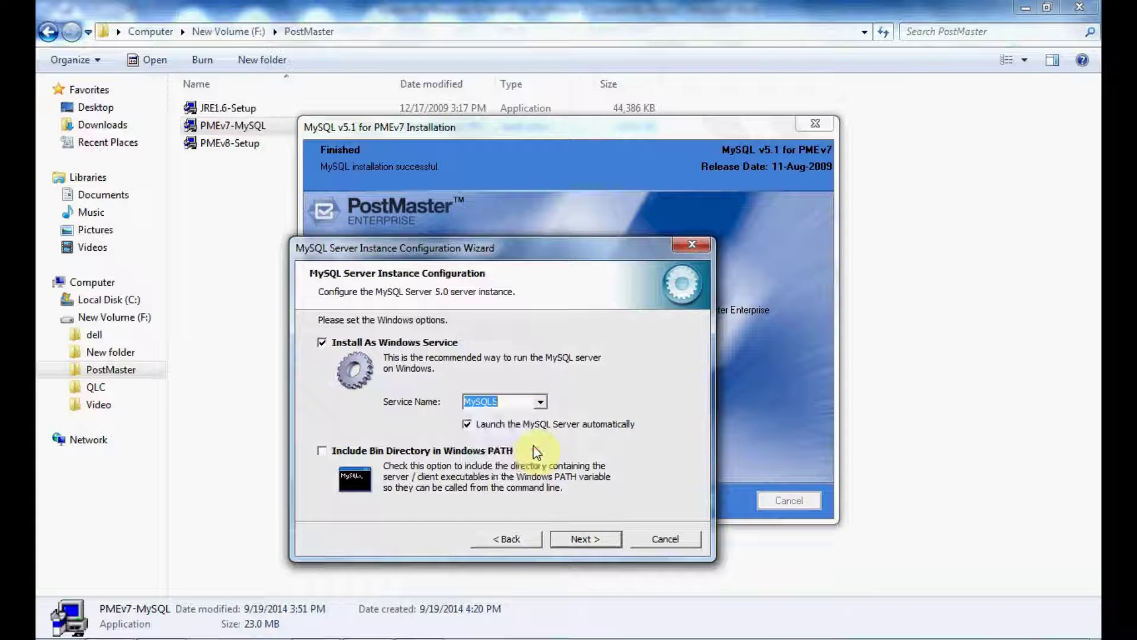
pyautogui.click(584, 539)
# Step: Set and confirm the root password, allow remote root access, and execute the configuration
pyautogui.click(513, 364)
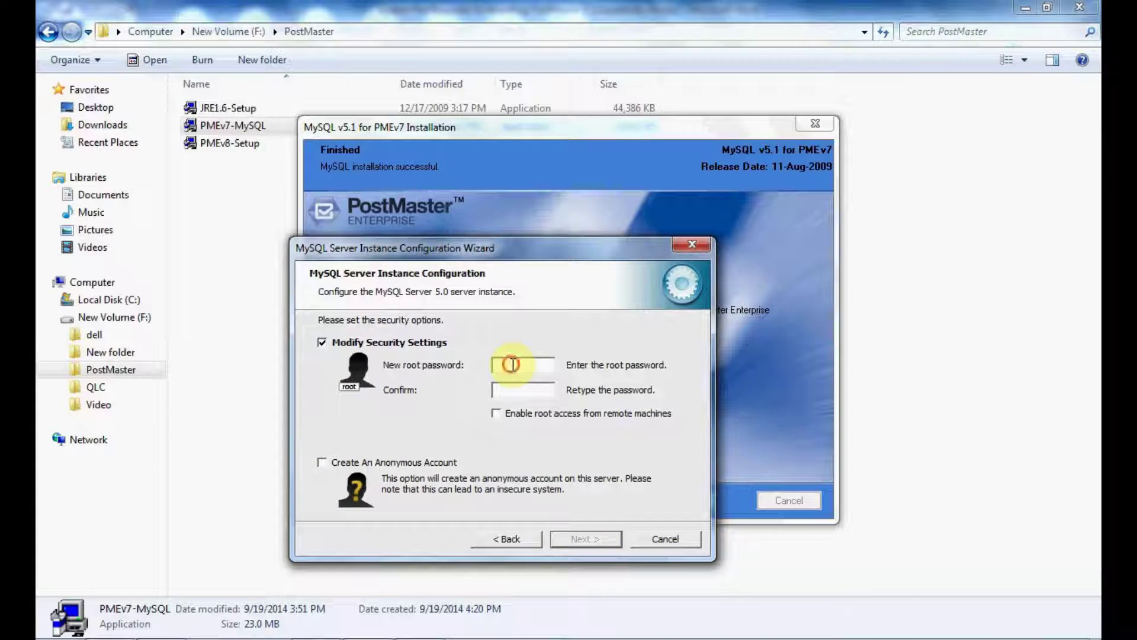
pyautogui.write('*')
pyautogui.click(513, 390)
pyautogui.write('***')
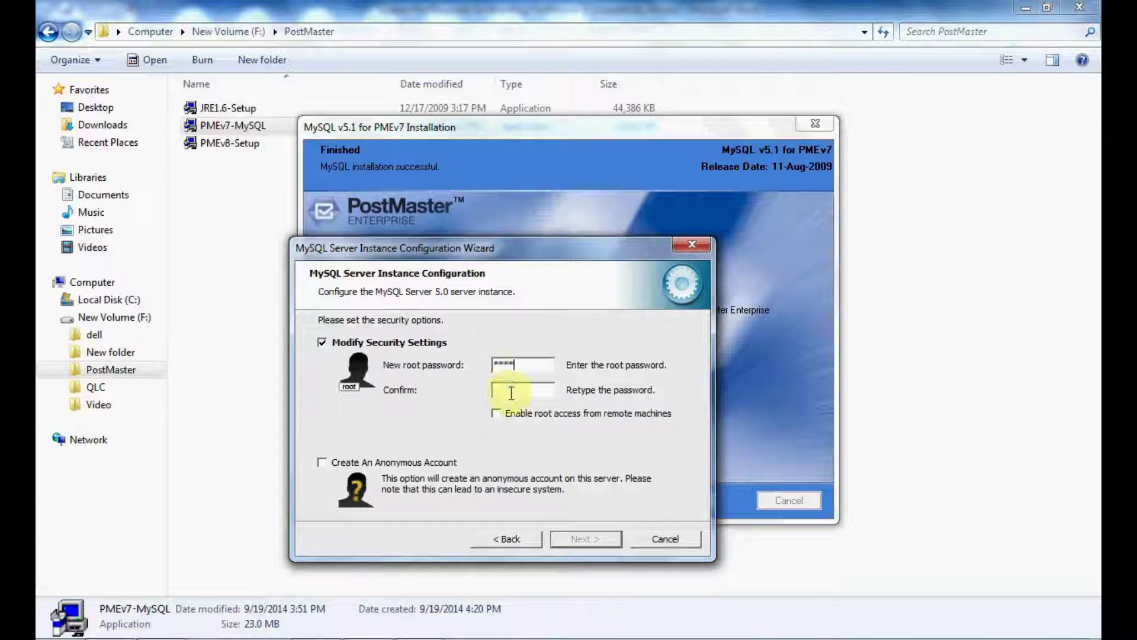
pyautogui.write('*')
pyautogui.click(498, 414)
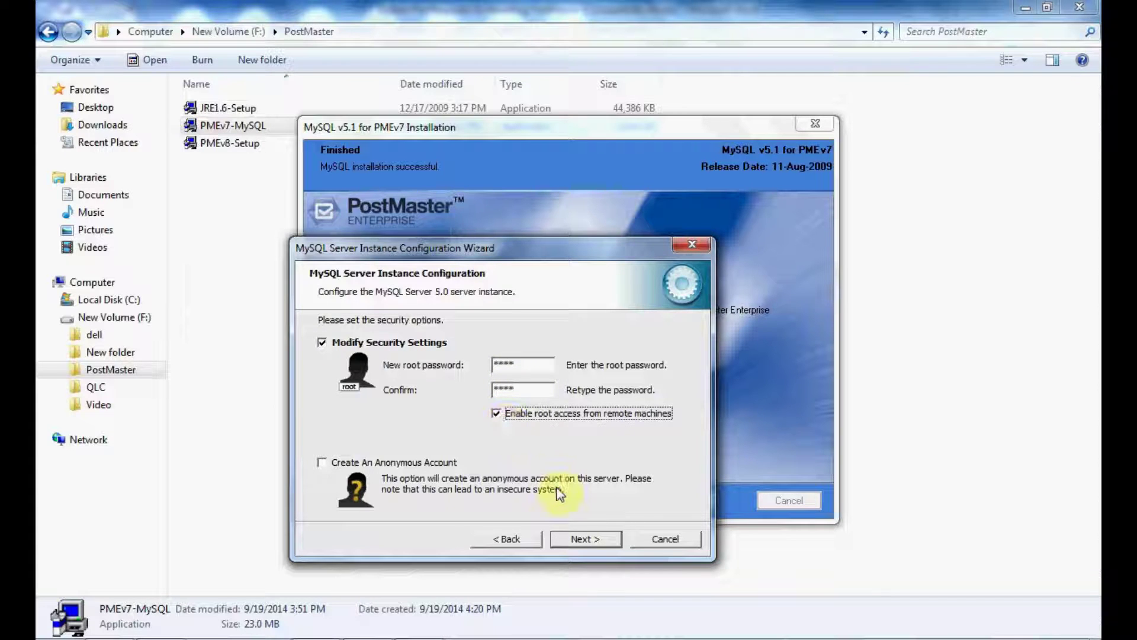
pyautogui.click(596, 537)
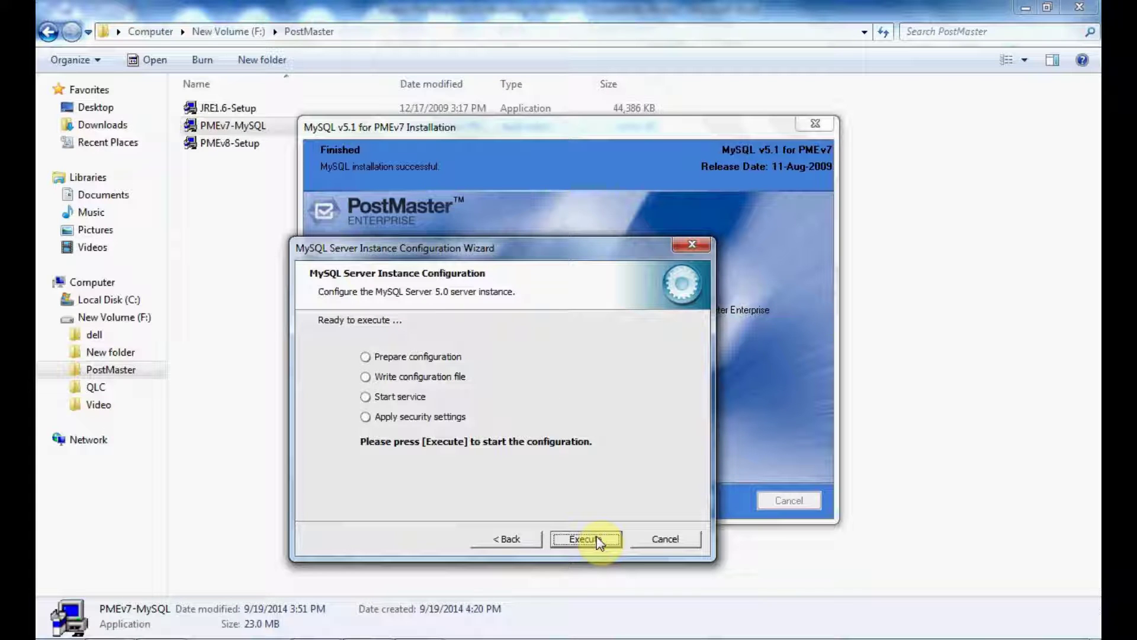
pyautogui.click(599, 540)
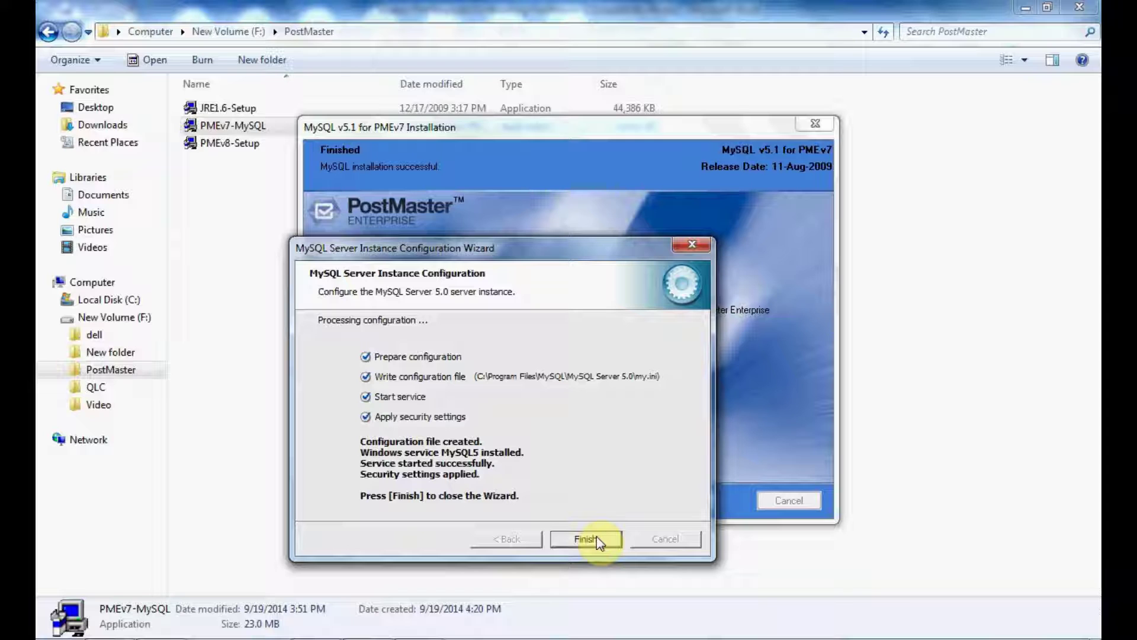
pyautogui.click(596, 535)
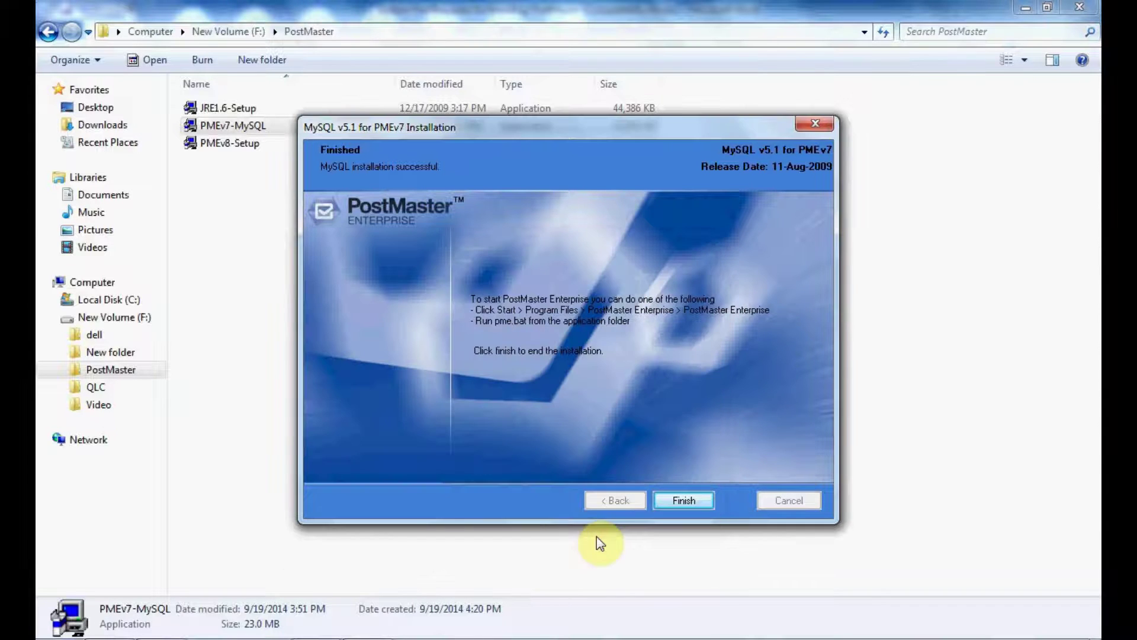
# Step: Close the MySQL installer and launch MySQL Command Line Client from Start > All Programs > MySQL
pyautogui.click(704, 498)
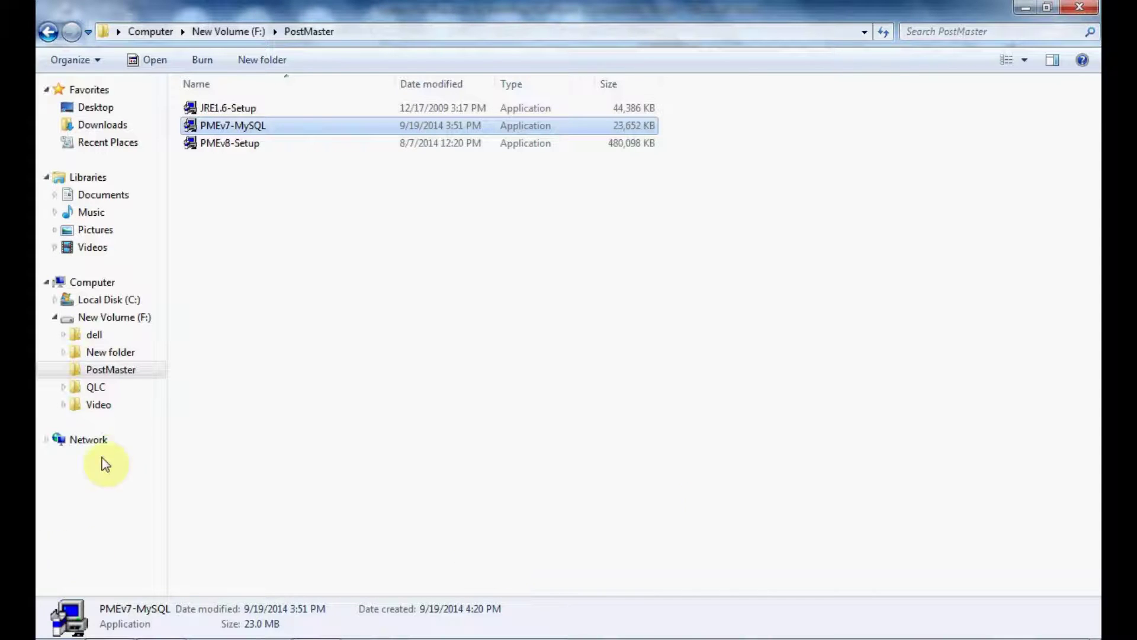
pyautogui.click(54, 630)
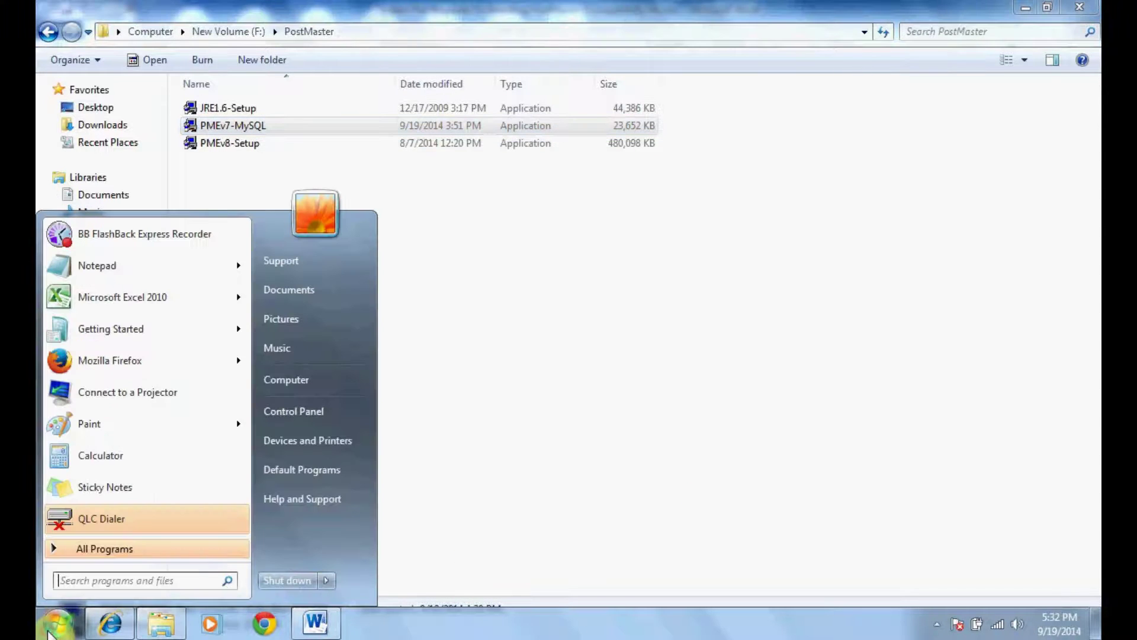
pyautogui.click(160, 552)
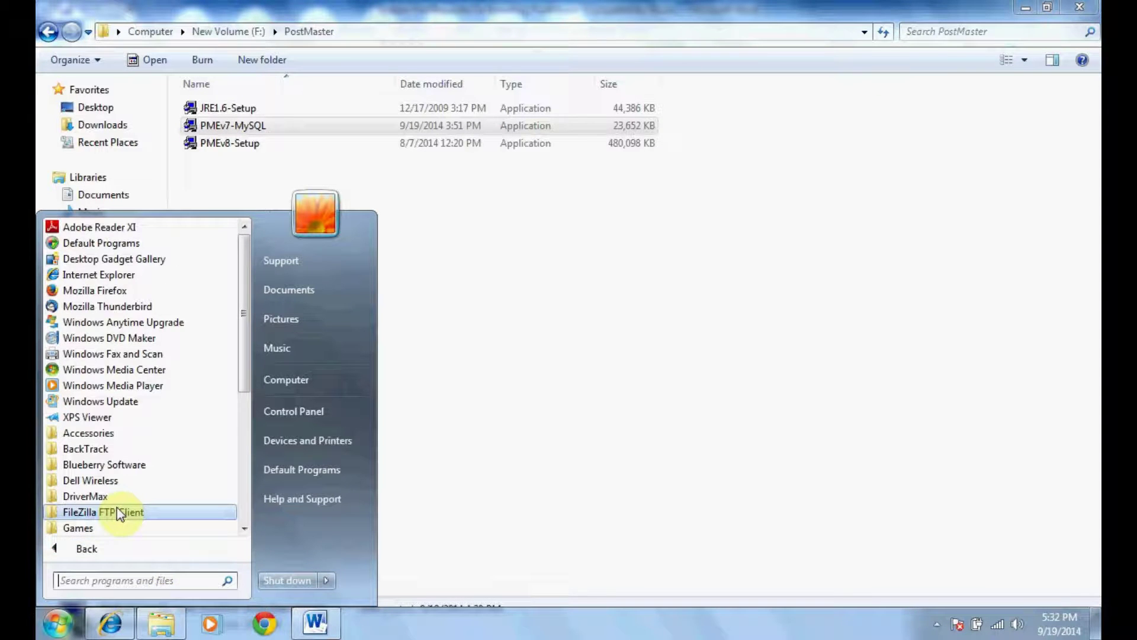
pyautogui.write('m')
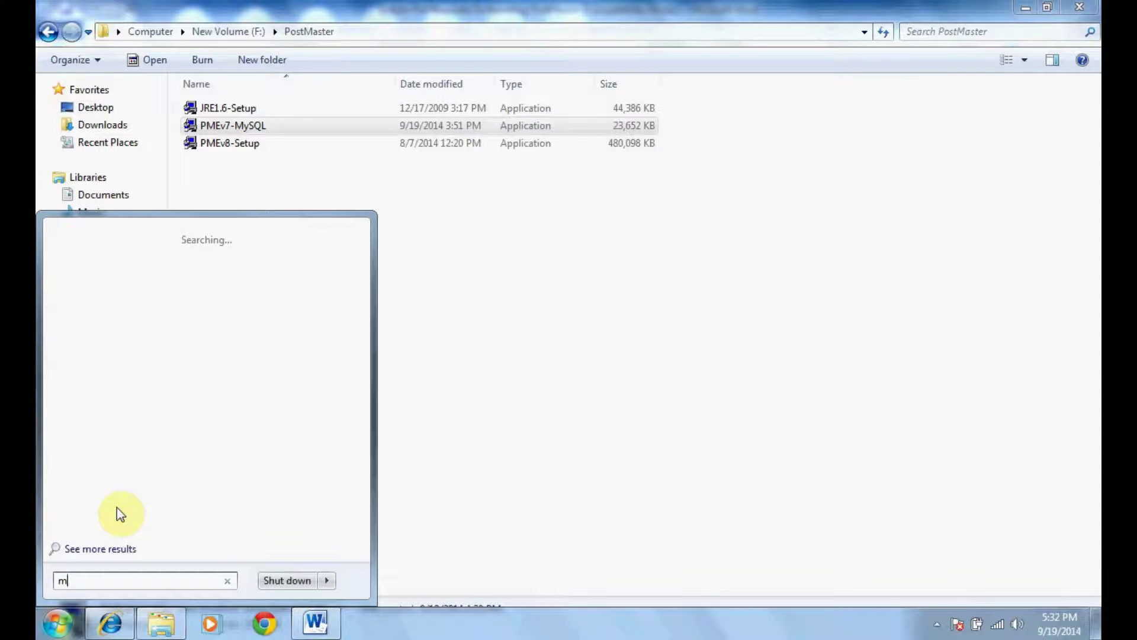
pyautogui.press('BackSpace')
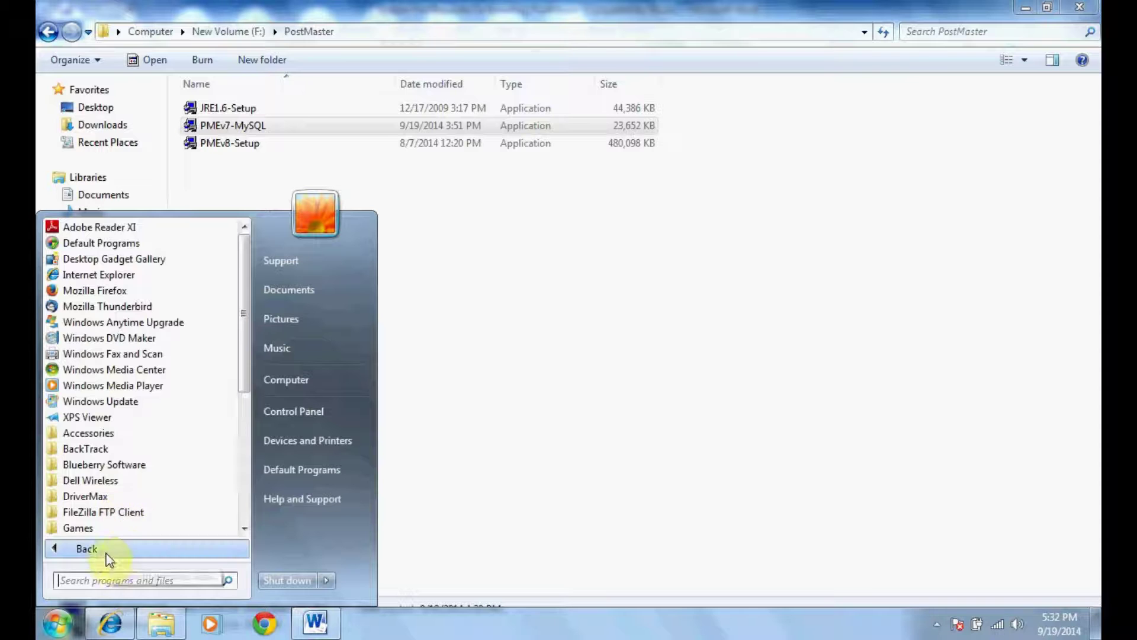
pyautogui.click(113, 549)
pyautogui.click(107, 555)
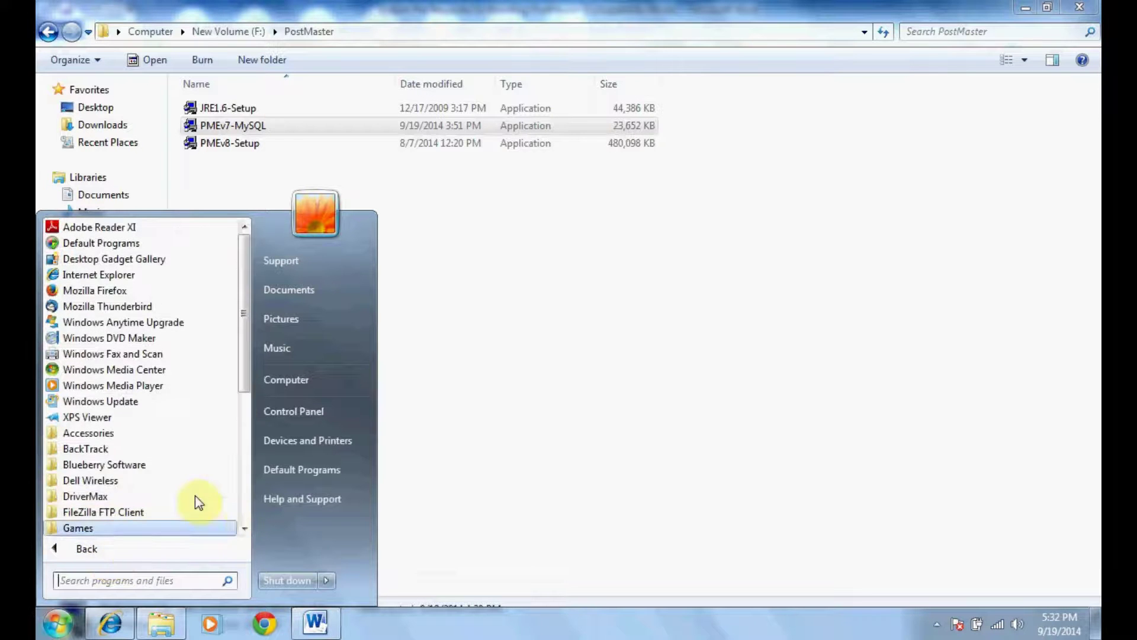
pyautogui.click(246, 501)
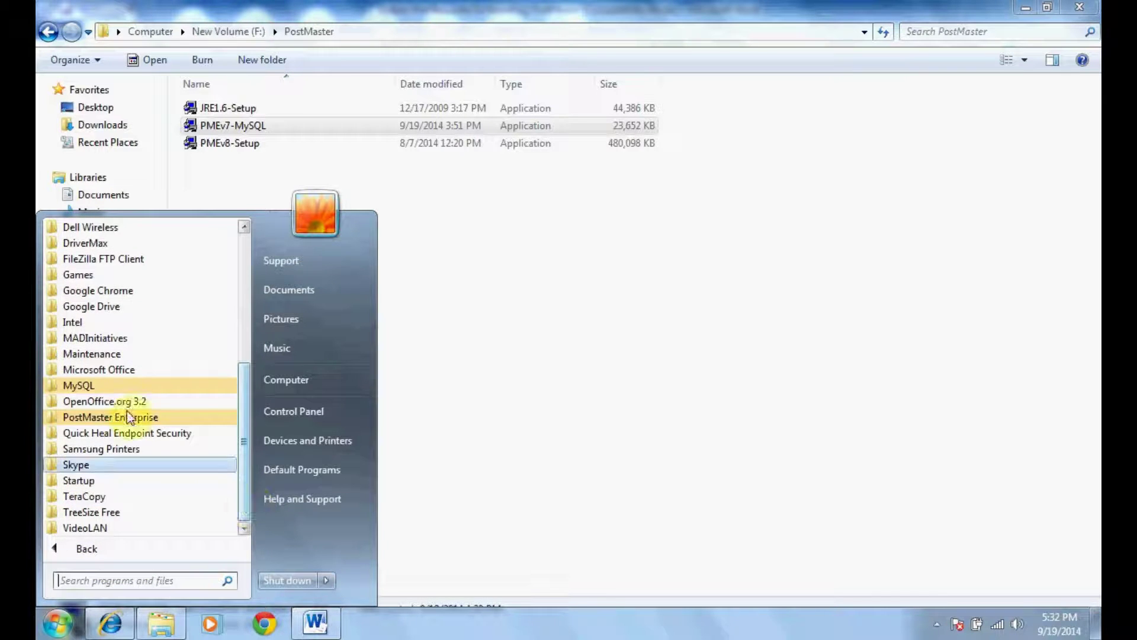
pyautogui.click(113, 386)
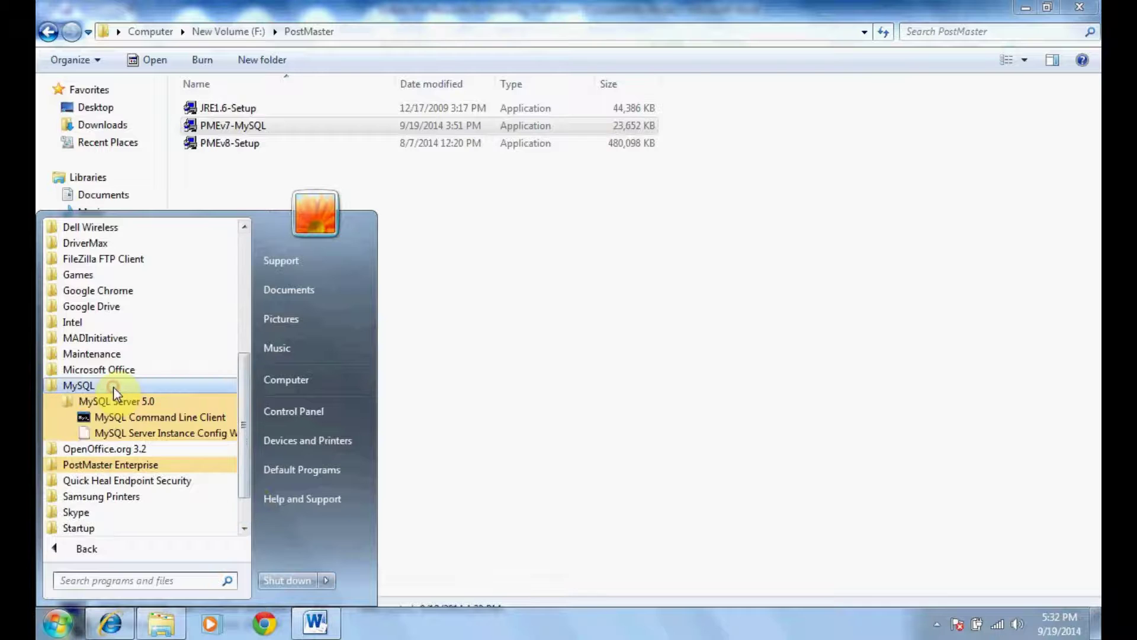
pyautogui.click(147, 417)
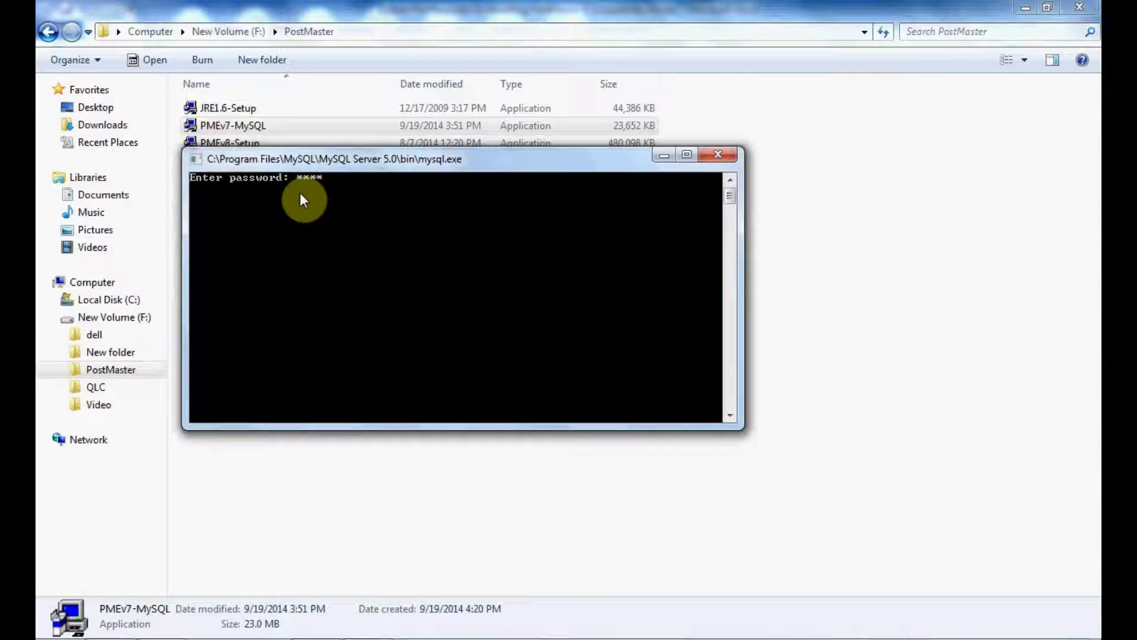
# Step: Log in as root, run 'create database maildb;', and close the console
pyautogui.press('Return')
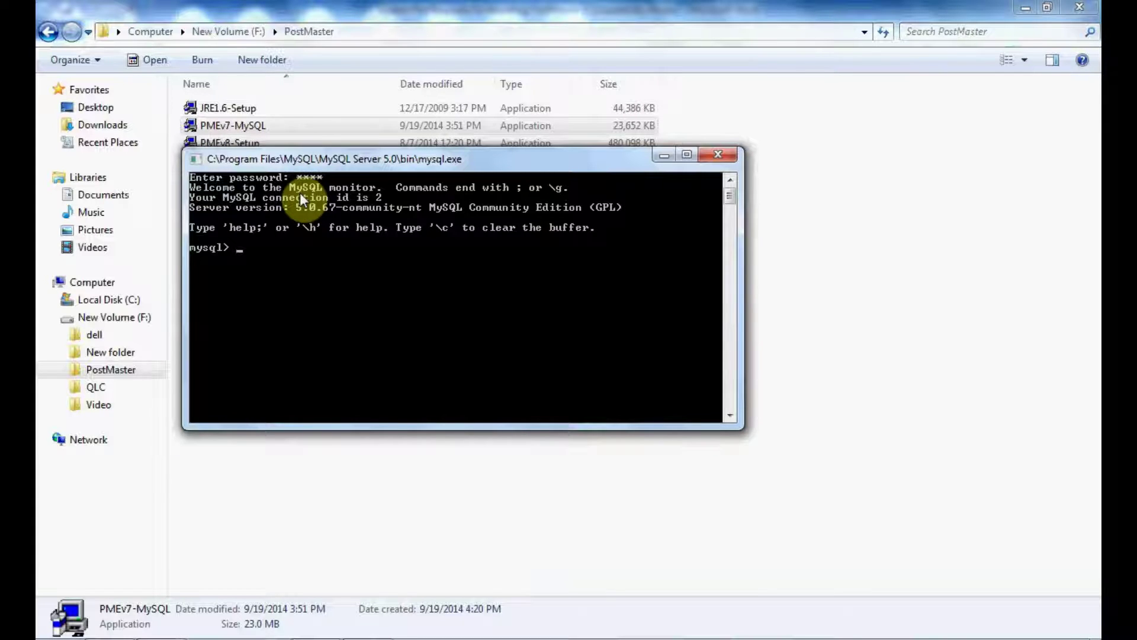
pyautogui.write('create database mai')
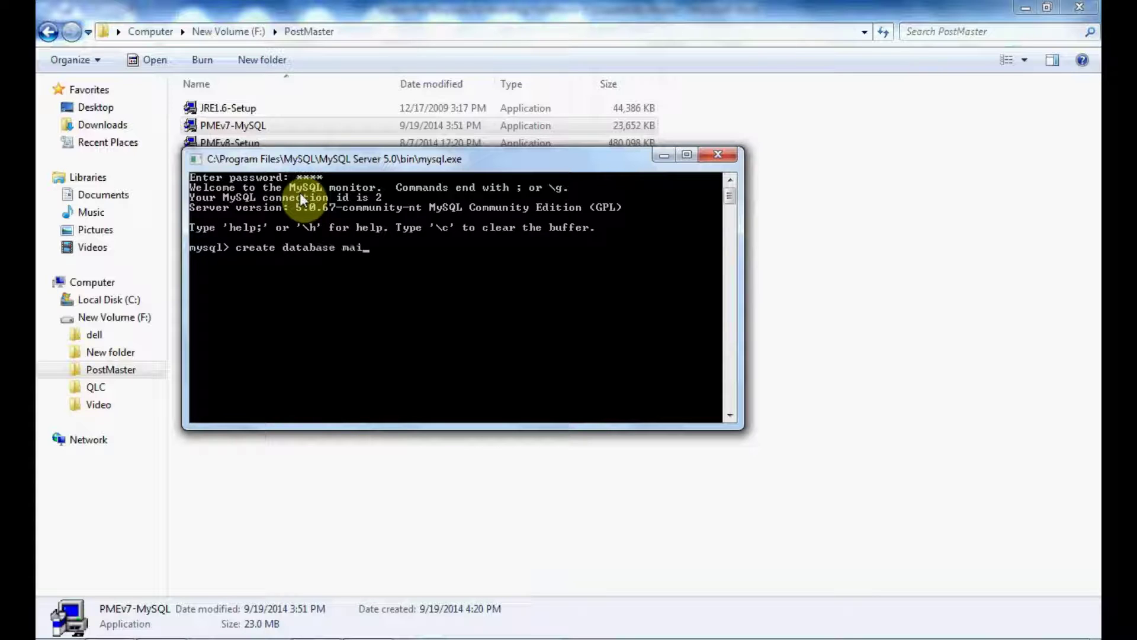
pyautogui.write('ldb;')
pyautogui.press('Return')
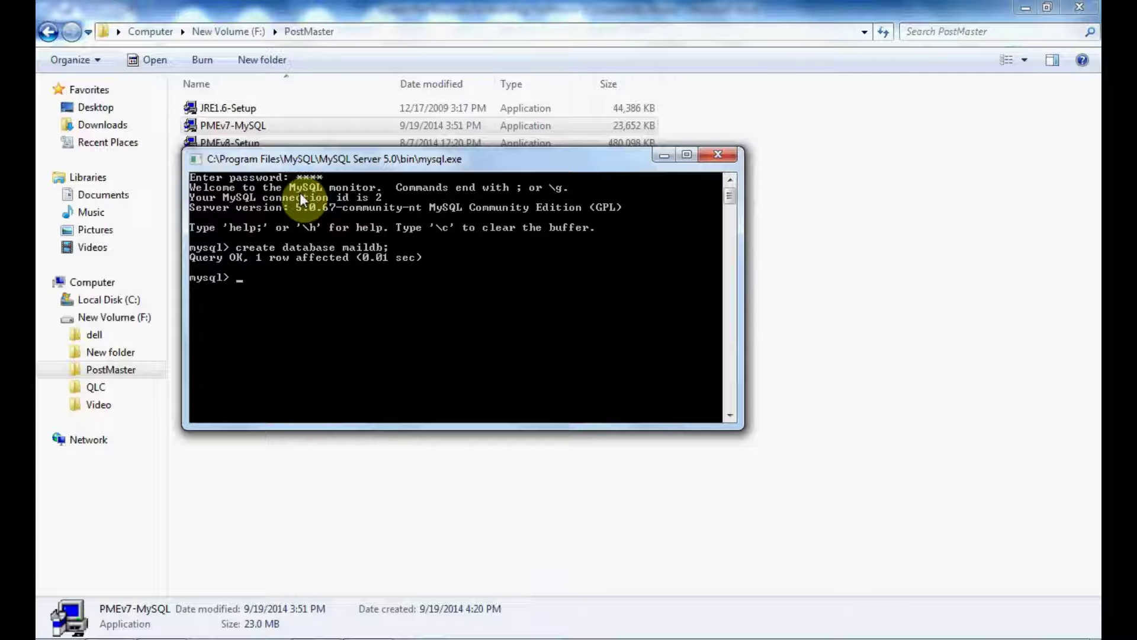
pyautogui.click(718, 158)
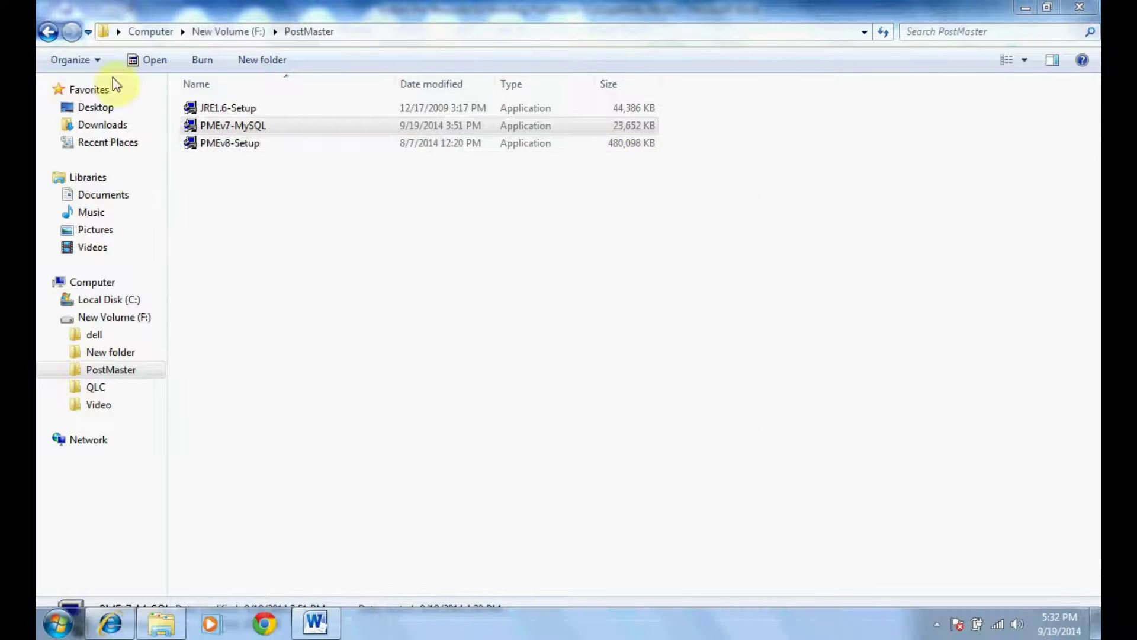
# Step: Go back to New Volume (F:), open QLC, and select the license and pme files
pyautogui.click(48, 33)
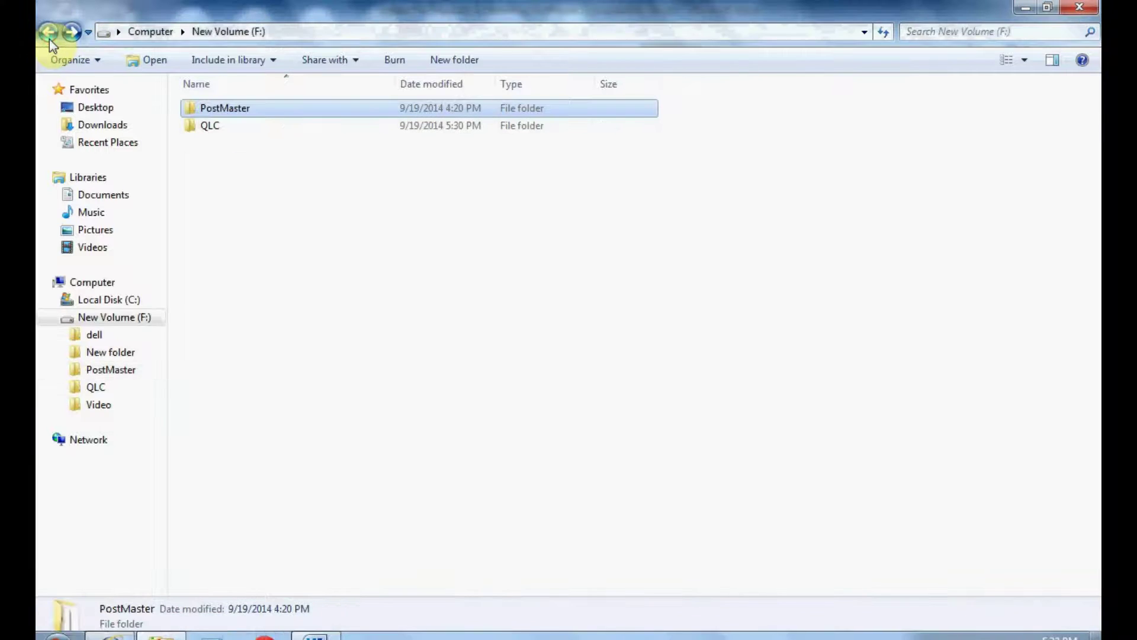
pyautogui.doubleClick(191, 125)
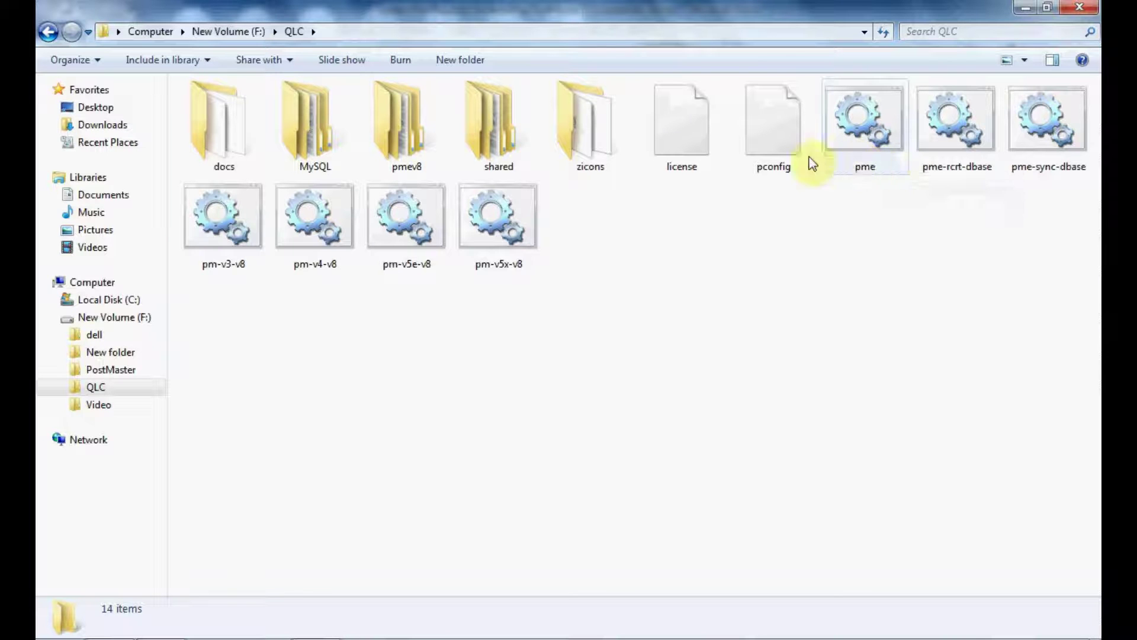
pyautogui.click(705, 152)
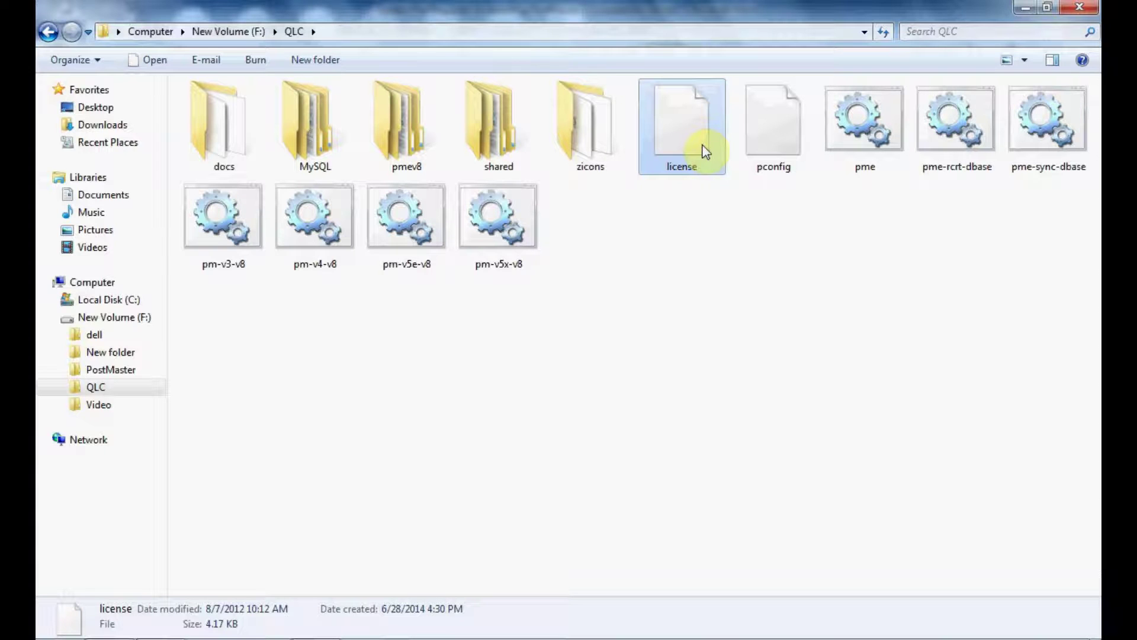
pyautogui.click(863, 138)
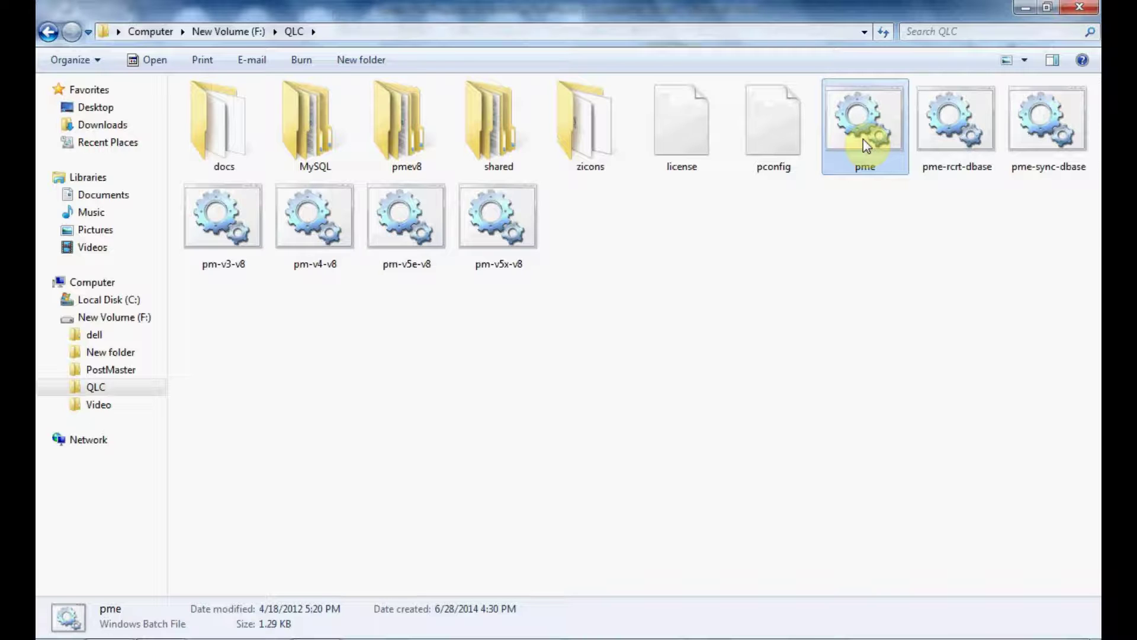
# Step: Run the pme batch file in F:\QLC to bring up the Startup Wizard
pyautogui.doubleClick(863, 139)
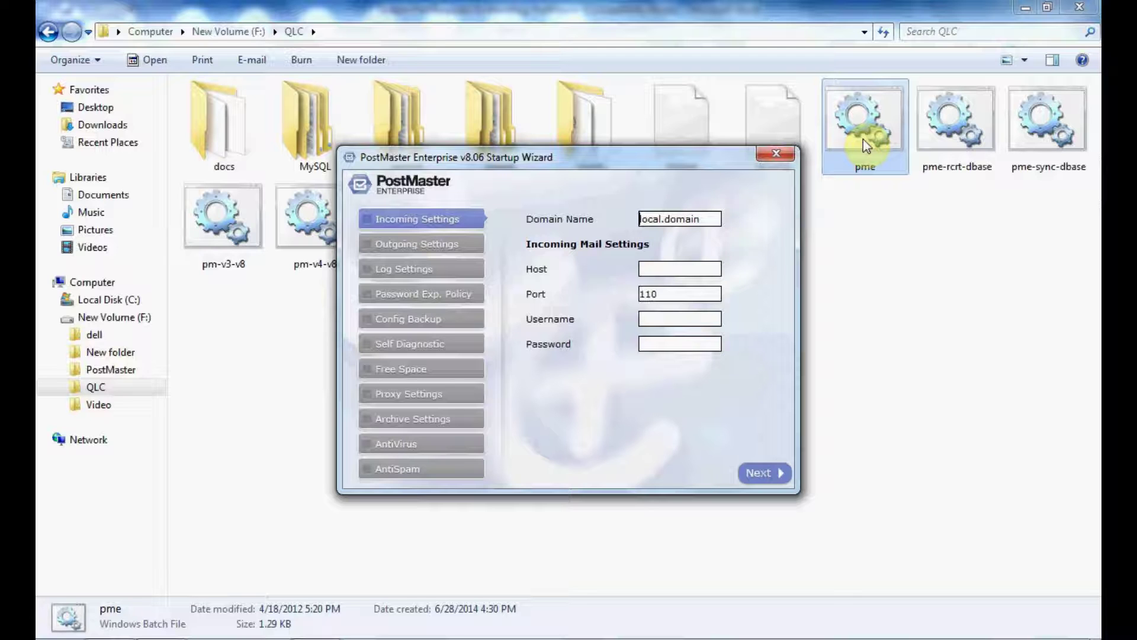
# Step: Enter domain qlc.co.in, host smtp.qlc.co.in, and the mailbox username and password, then continue
pyautogui.click(703, 219)
pyautogui.press('BackSpace')
pyautogui.press('BackSpace')
pyautogui.press('BackSpace')
pyautogui.press('BackSpace')
pyautogui.press('BackSpace')
pyautogui.press('BackSpace')
pyautogui.press('BackSpace')
pyautogui.press('BackSpace')
pyautogui.press('BackSpace')
pyautogui.press('BackSpace')
pyautogui.press('BackSpace')
pyautogui.press('BackSpace')
pyautogui.write('qlc.co.in')
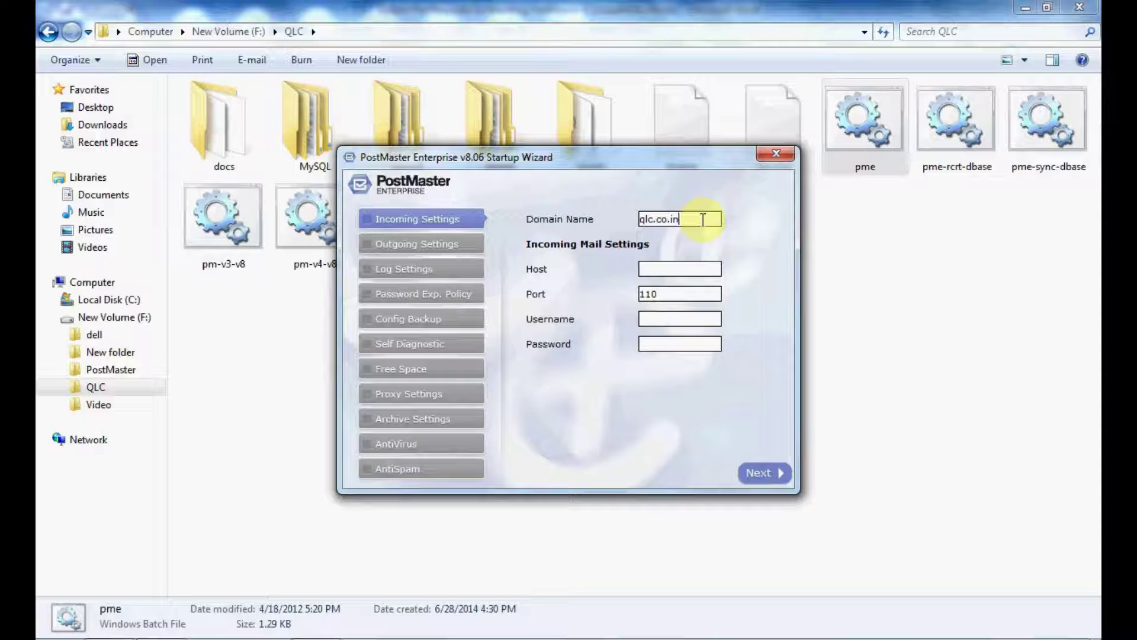
pyautogui.click(672, 269)
pyautogui.write('smtp.qlc.co.in')
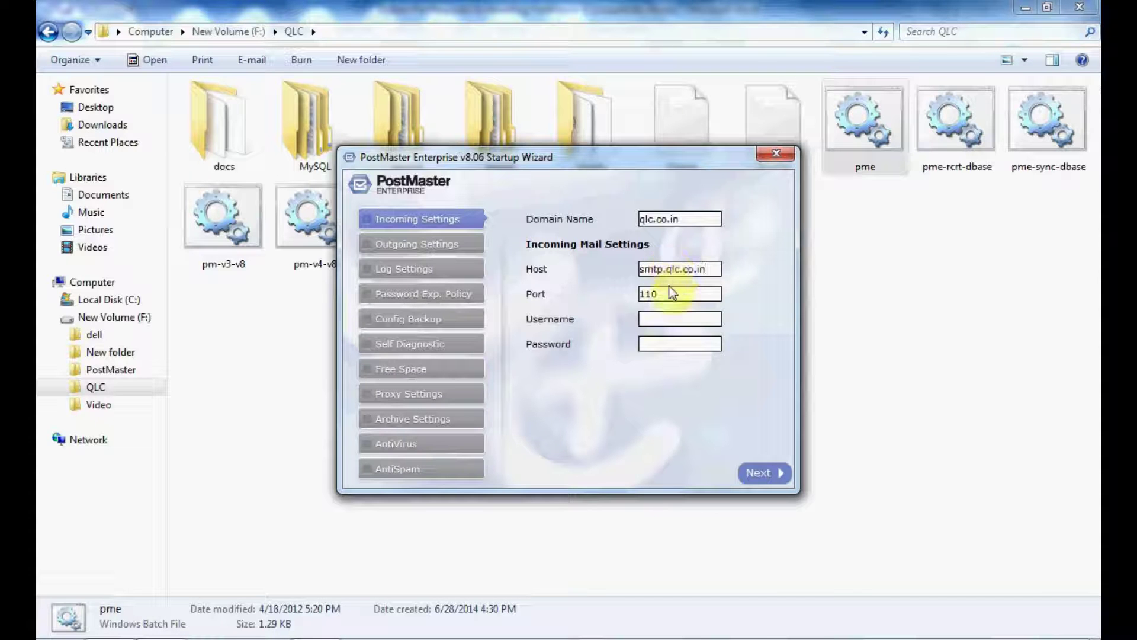
pyautogui.click(670, 318)
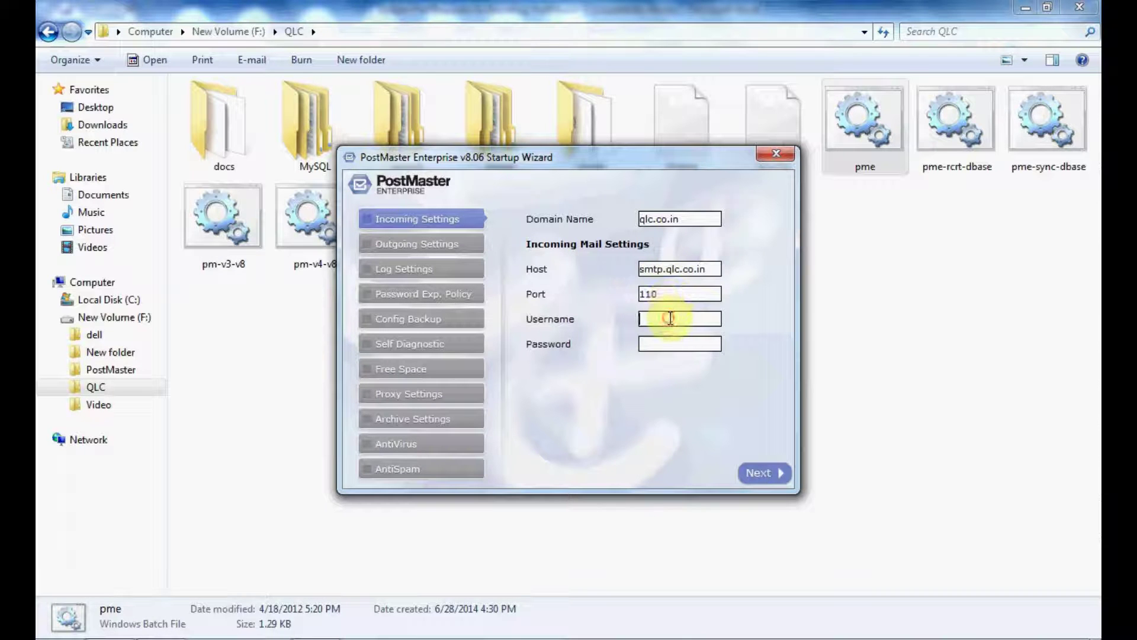
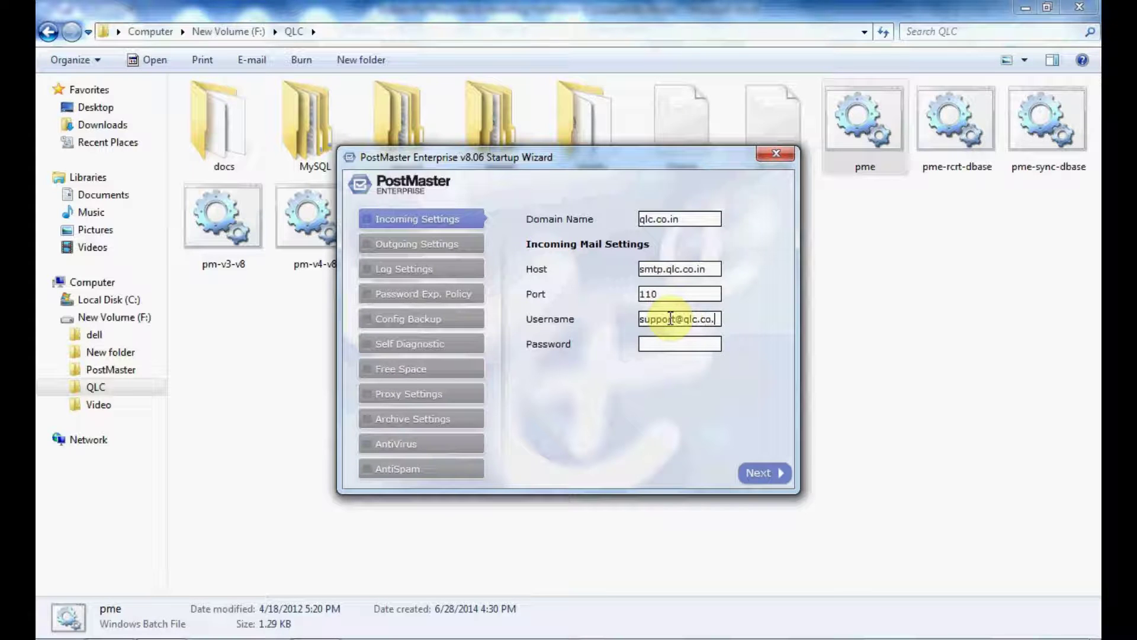
pyautogui.click(670, 344)
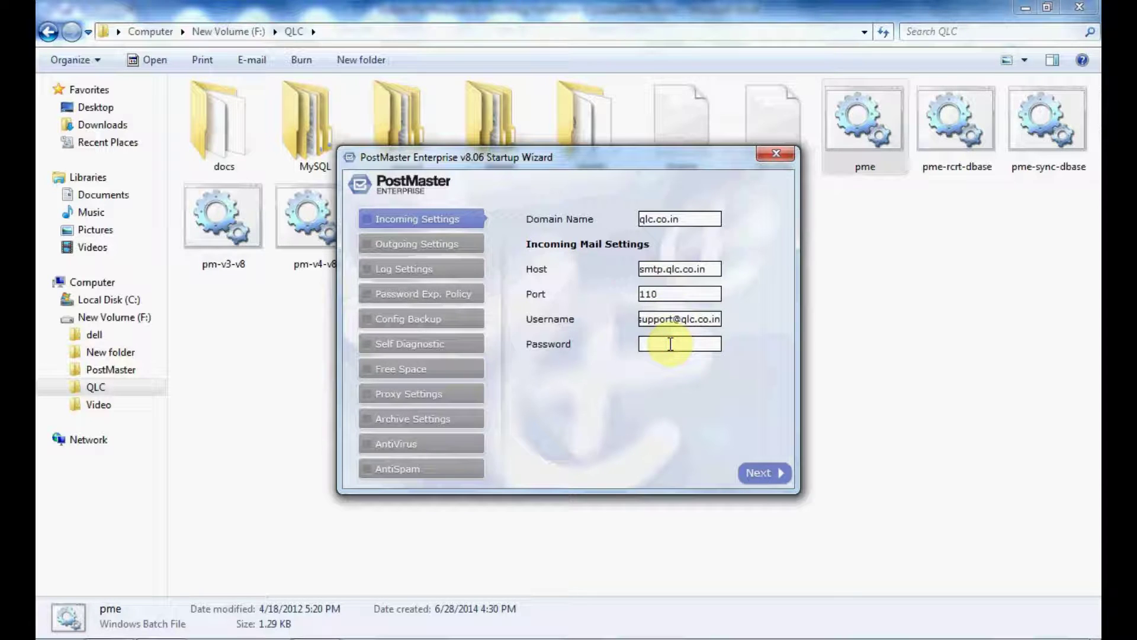
pyautogui.write('*****')
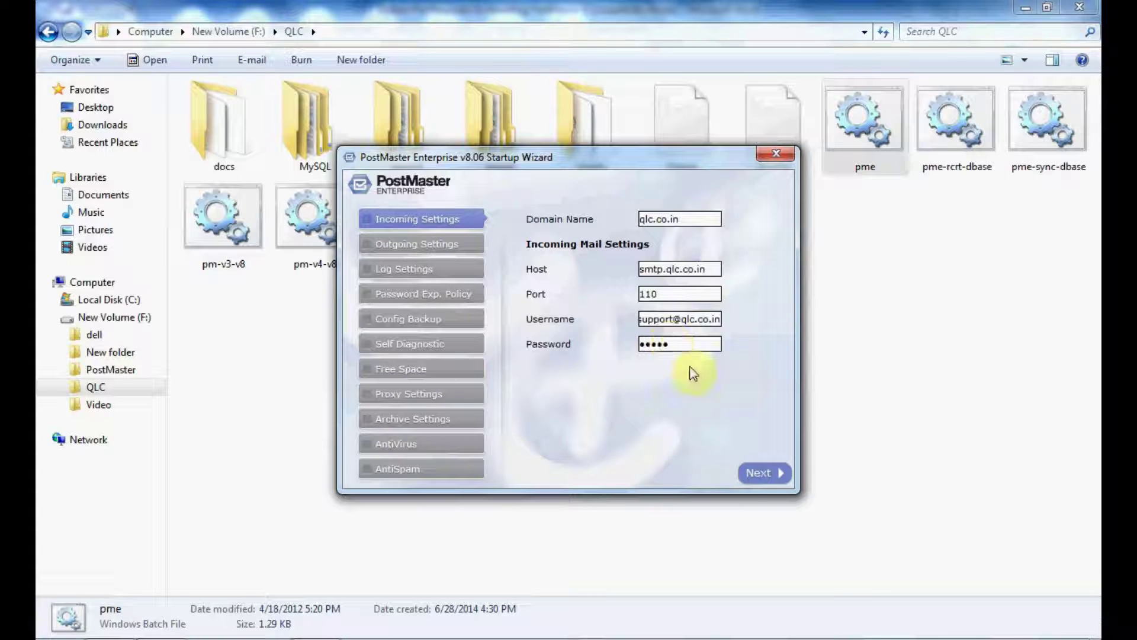
pyautogui.click(748, 468)
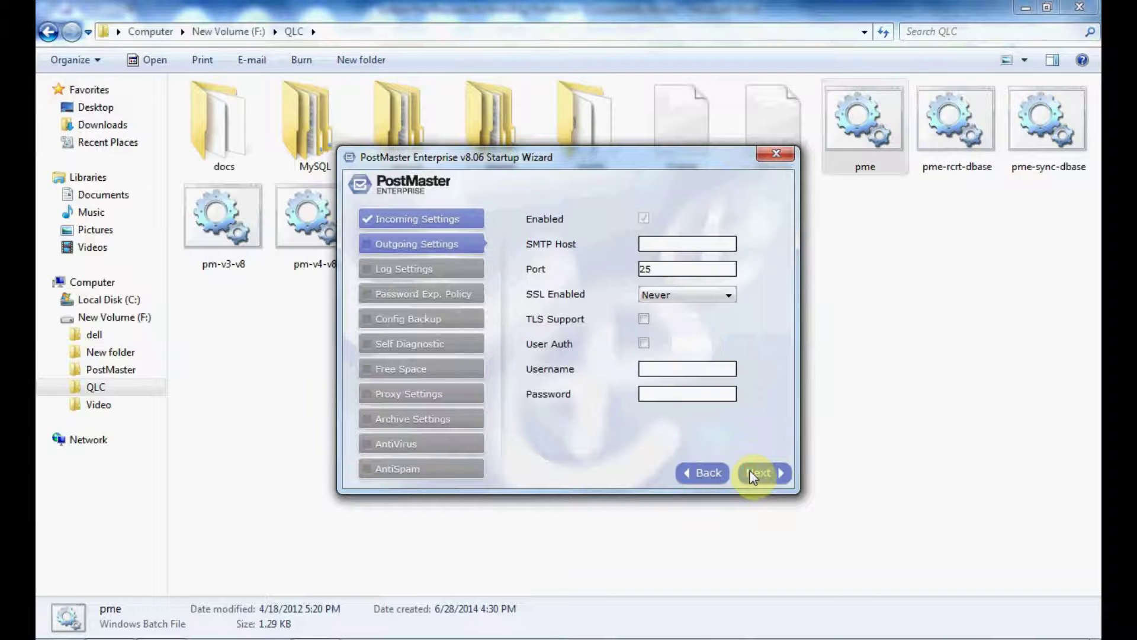
# Step: Set the outgoing SMTP host to smtp.qlc.co.in with SSL Enabled left at Never
pyautogui.click(652, 249)
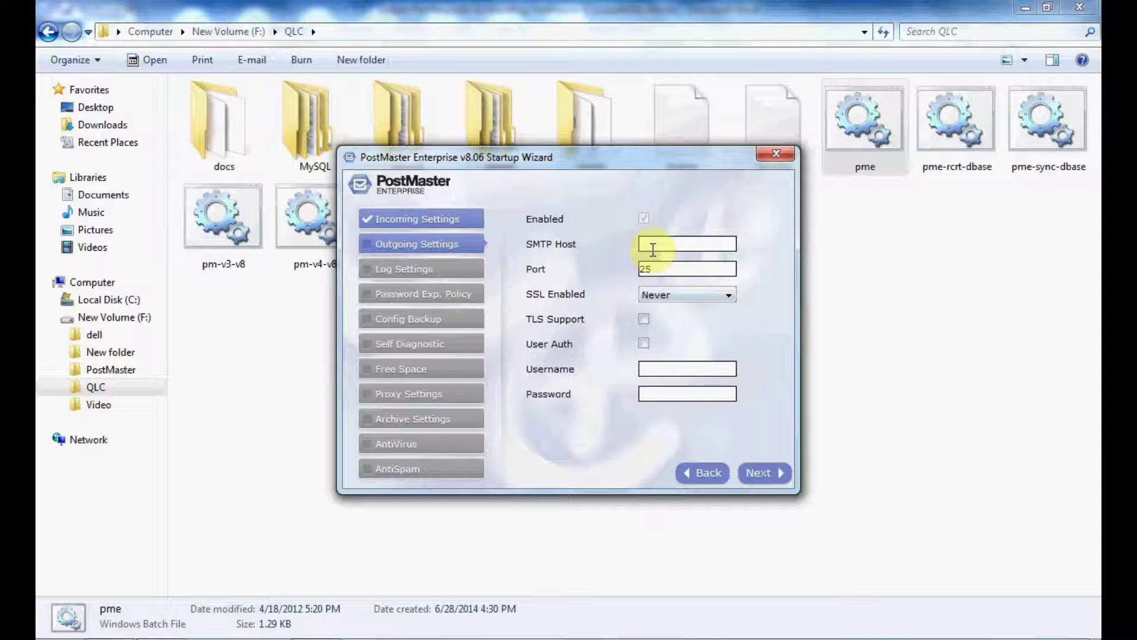
pyautogui.write('smtp.qlc.co.in')
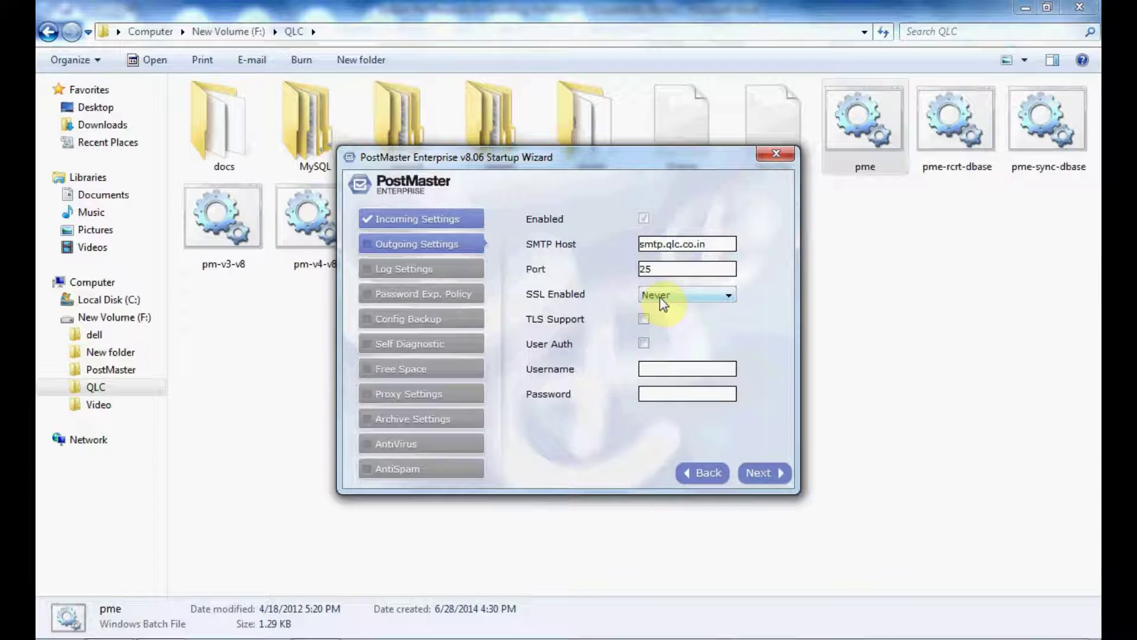
pyautogui.click(660, 296)
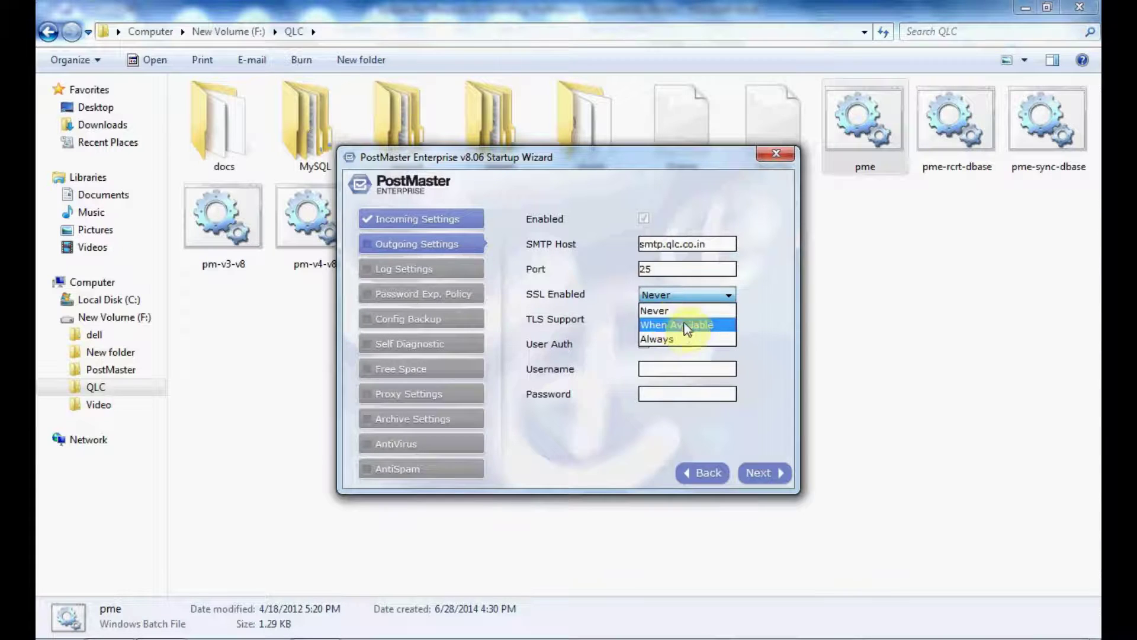
pyautogui.click(666, 310)
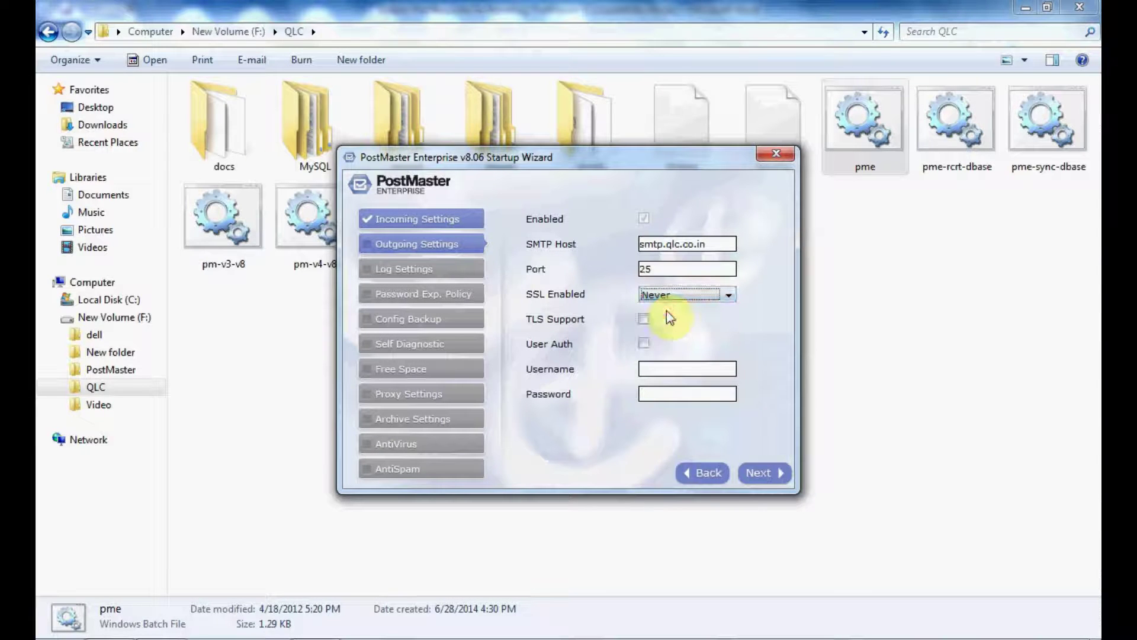
# Step: Turn on User Auth for outgoing mail and enter the account's username and password
pyautogui.click(642, 344)
pyautogui.click(650, 368)
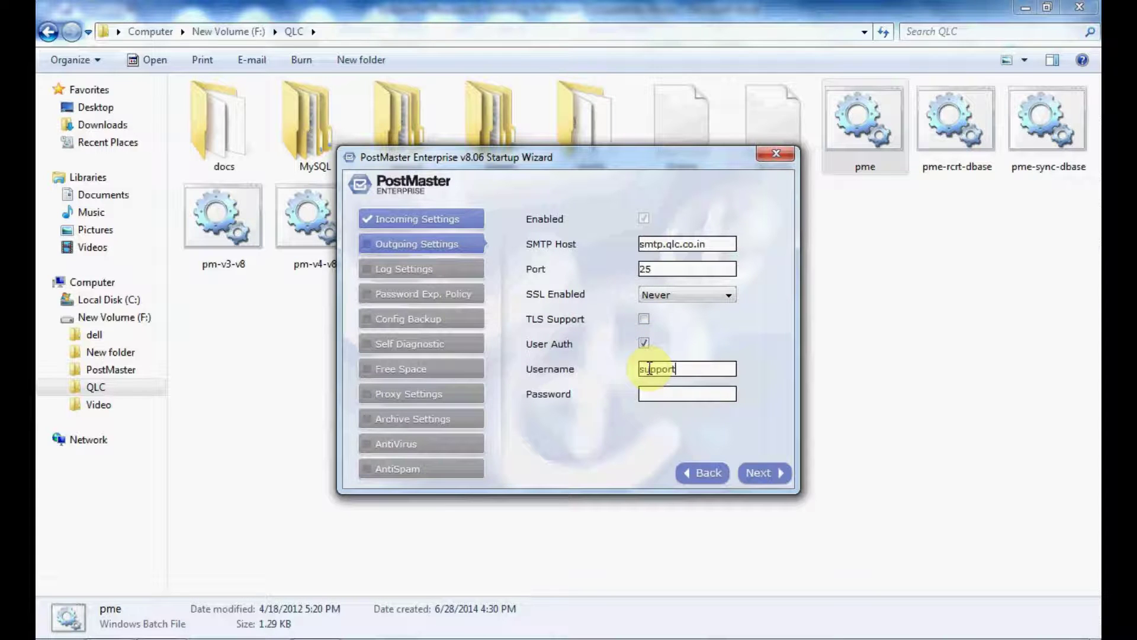
pyautogui.click(652, 393)
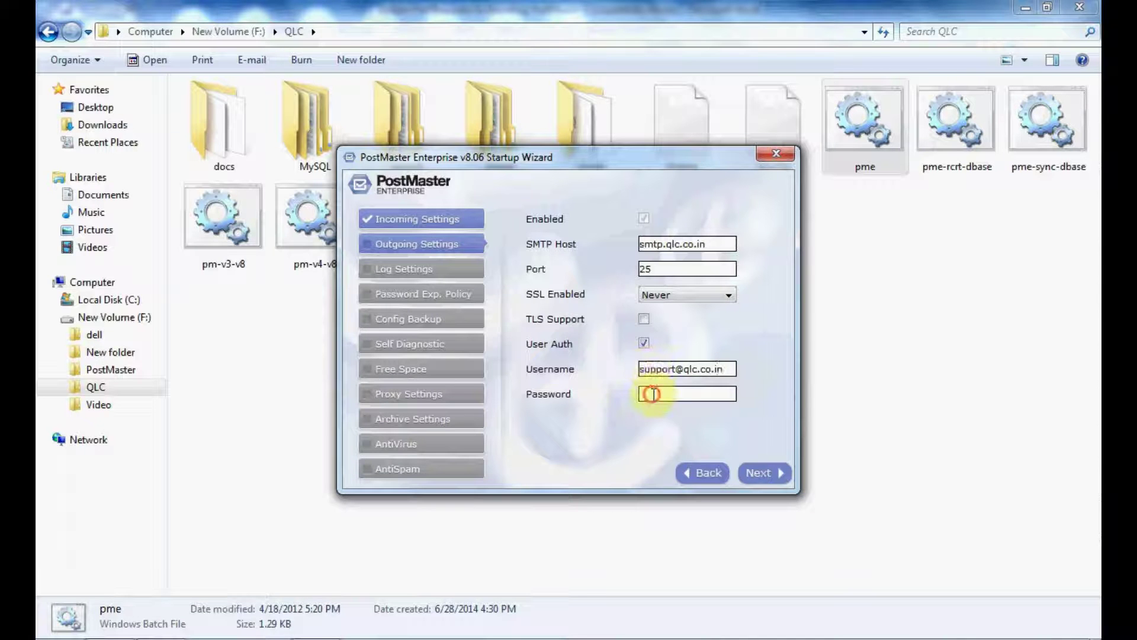
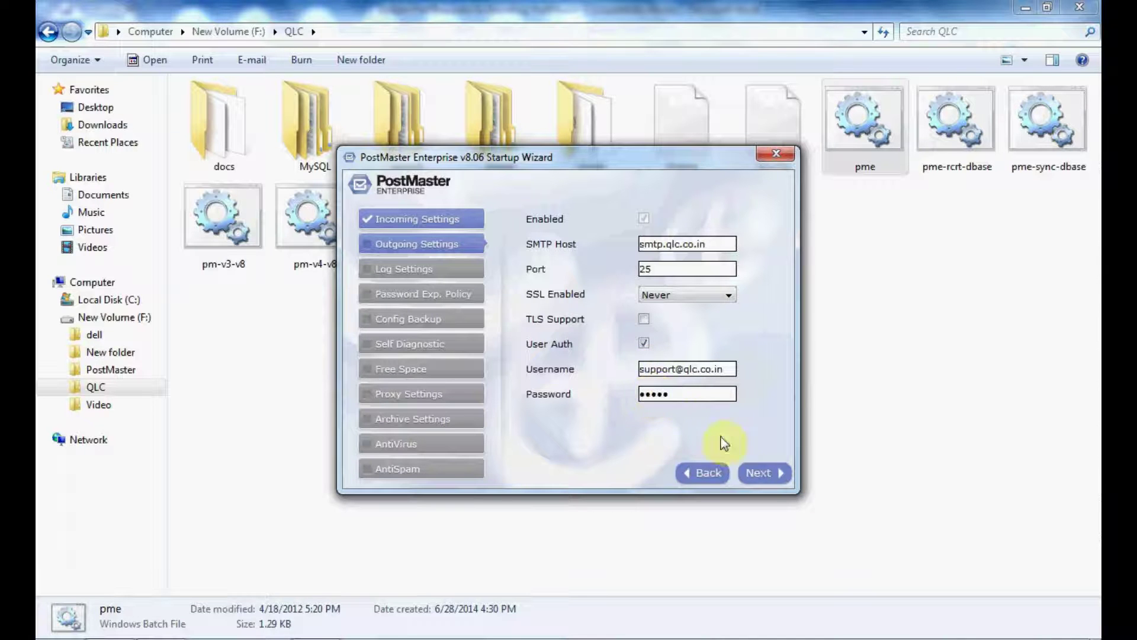
pyautogui.click(769, 477)
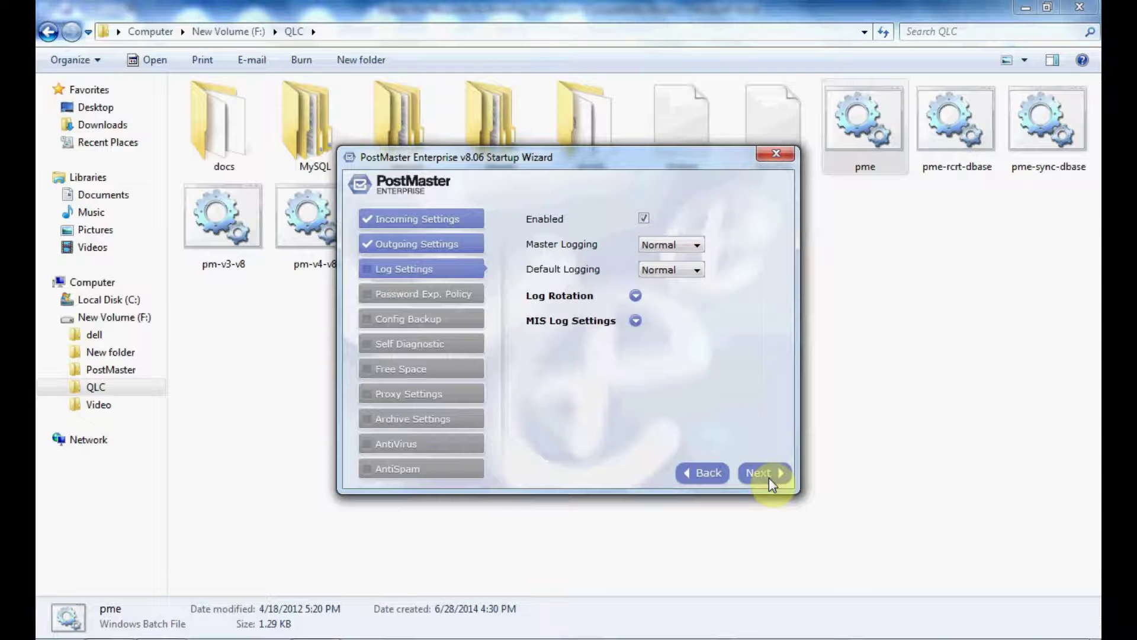
# Step: Keep both Master Logging and Default Logging at Normal
pyautogui.click(664, 245)
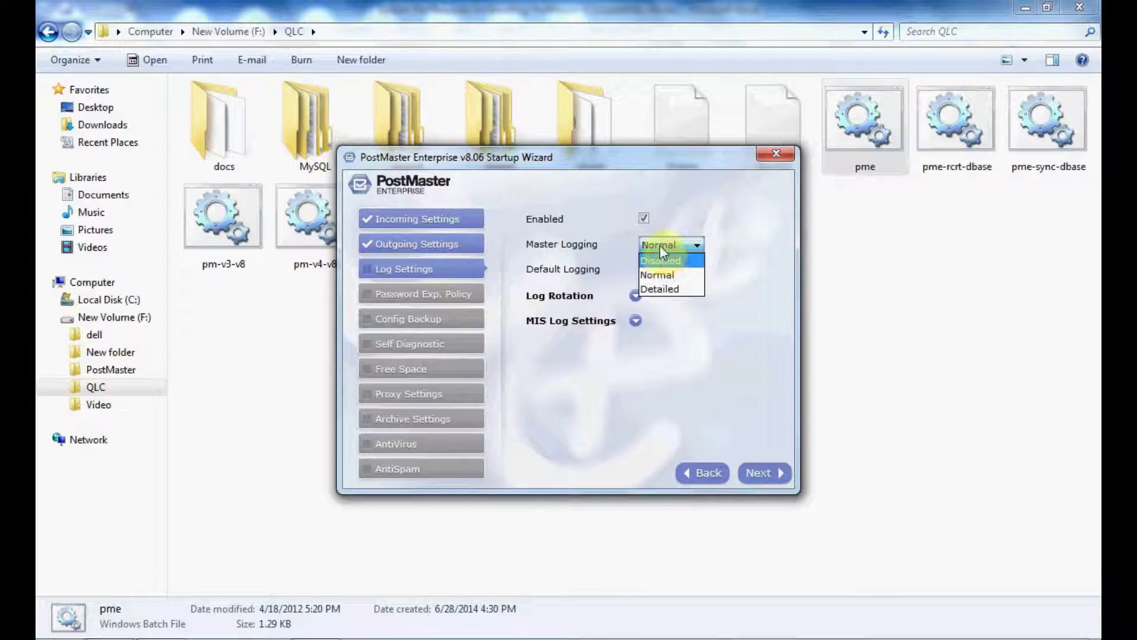
pyautogui.click(661, 248)
pyautogui.click(669, 271)
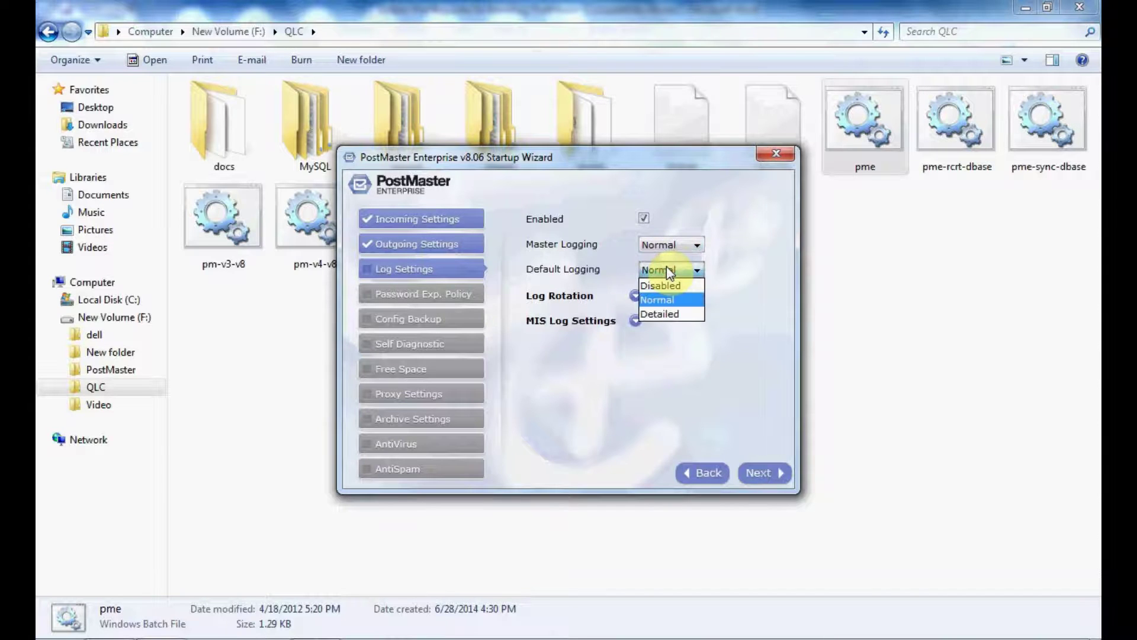
pyautogui.click(669, 271)
# Step: Set log rotation to Size-Based, retaining 5 files
pyautogui.click(635, 296)
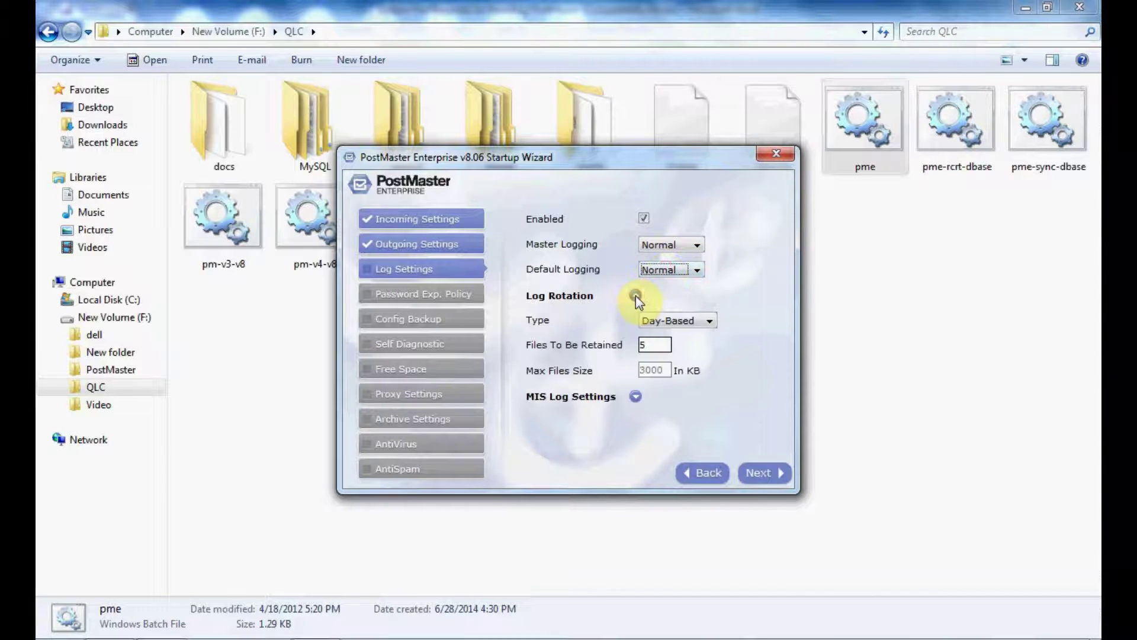
pyautogui.click(679, 321)
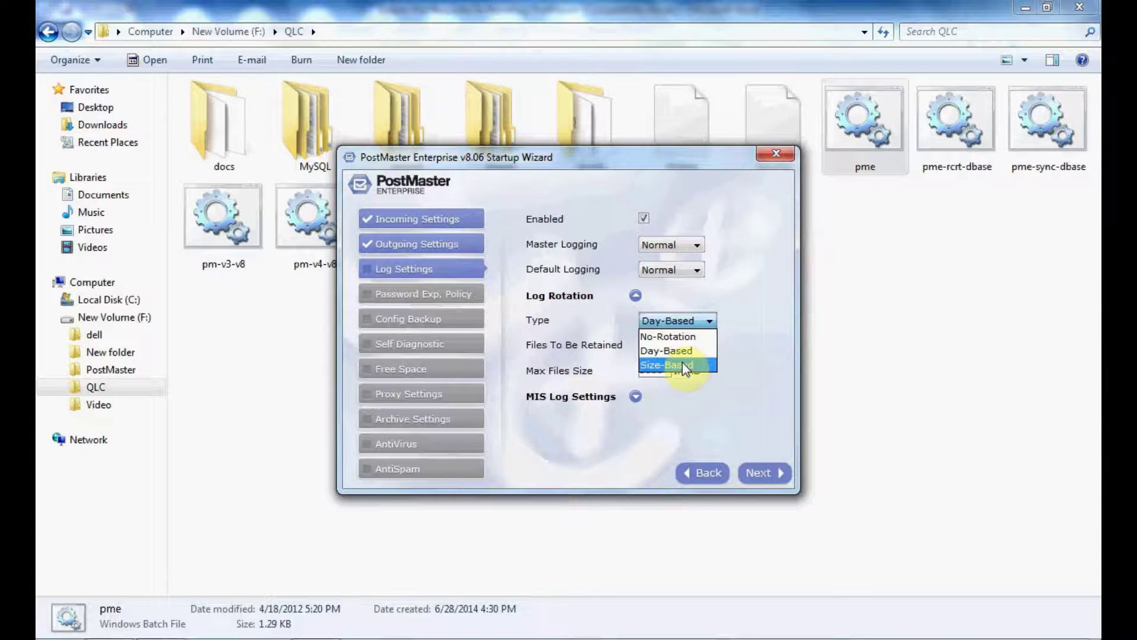
pyautogui.click(677, 321)
pyautogui.click(640, 346)
pyautogui.press('BackSpace')
pyautogui.write('5')
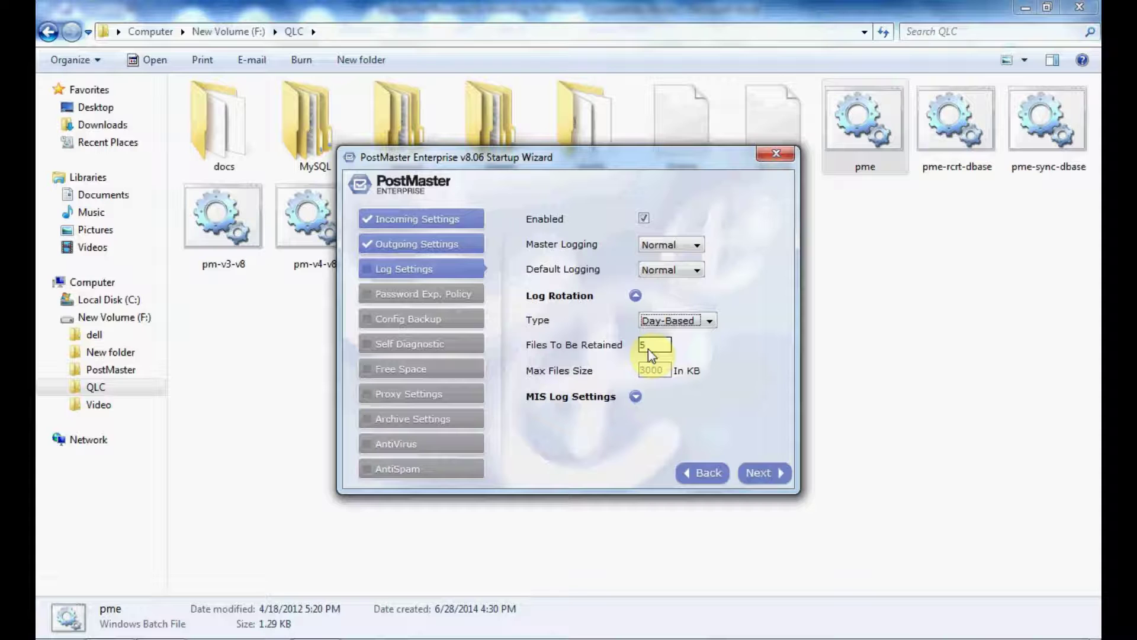
pyautogui.doubleClick(650, 343)
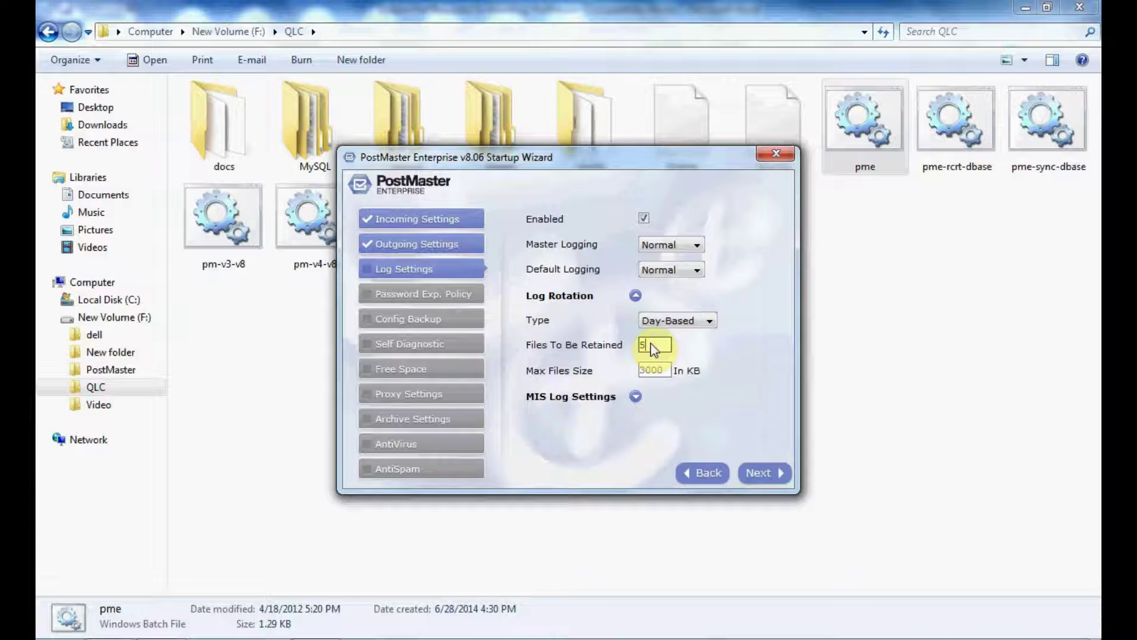
pyautogui.click(652, 321)
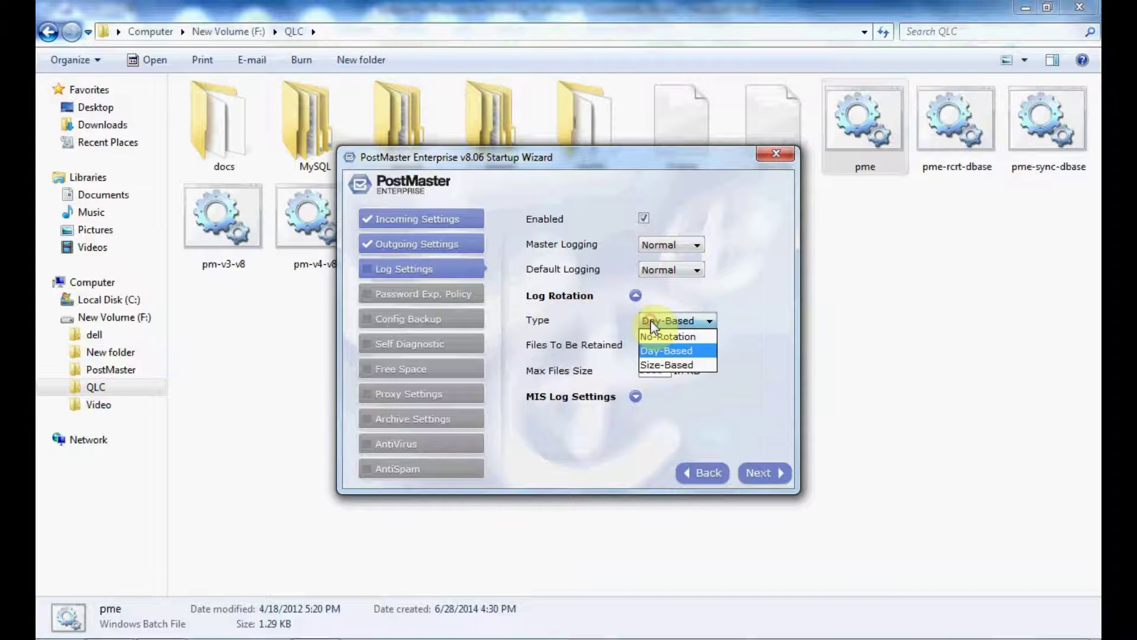
pyautogui.click(664, 364)
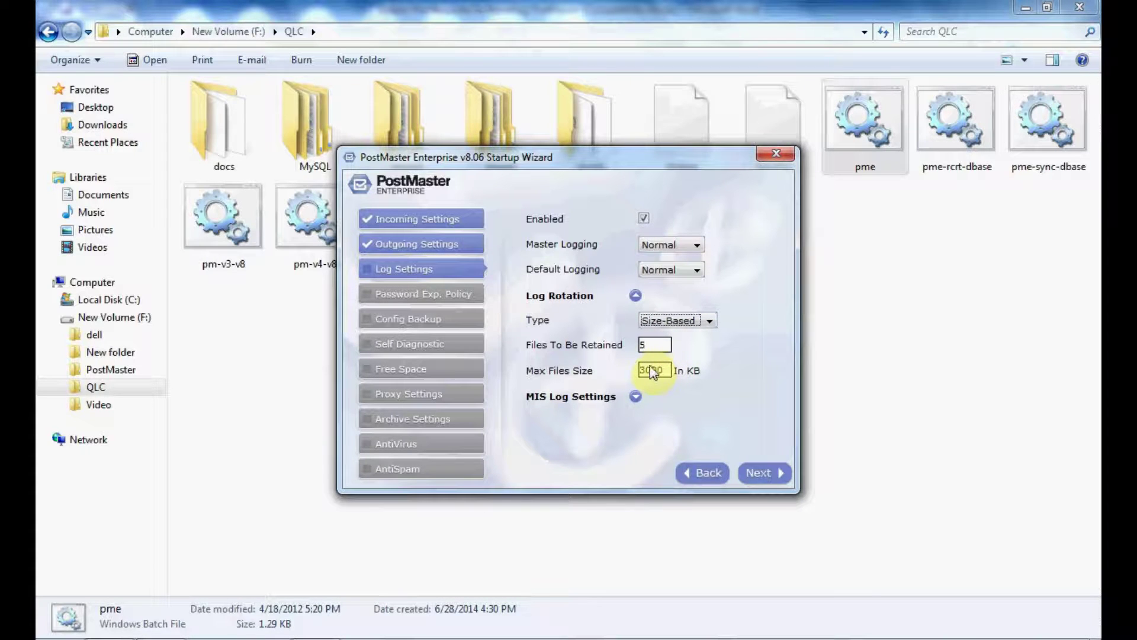
# Step: Set EMIS Logging under MIS Log Settings to Normal
pyautogui.click(636, 399)
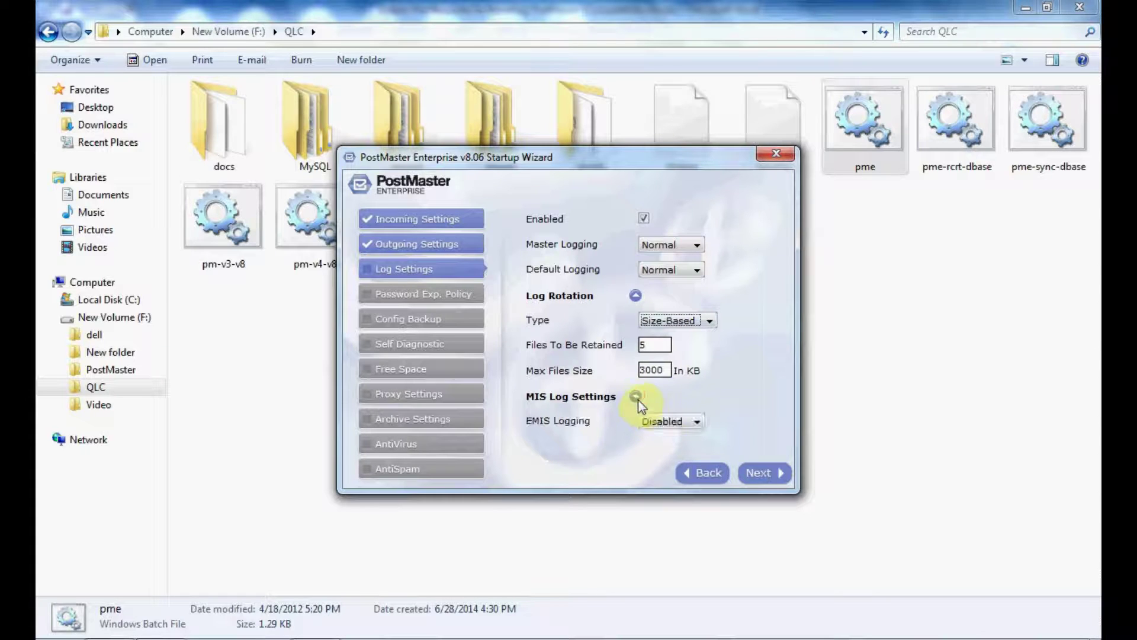
pyautogui.click(657, 418)
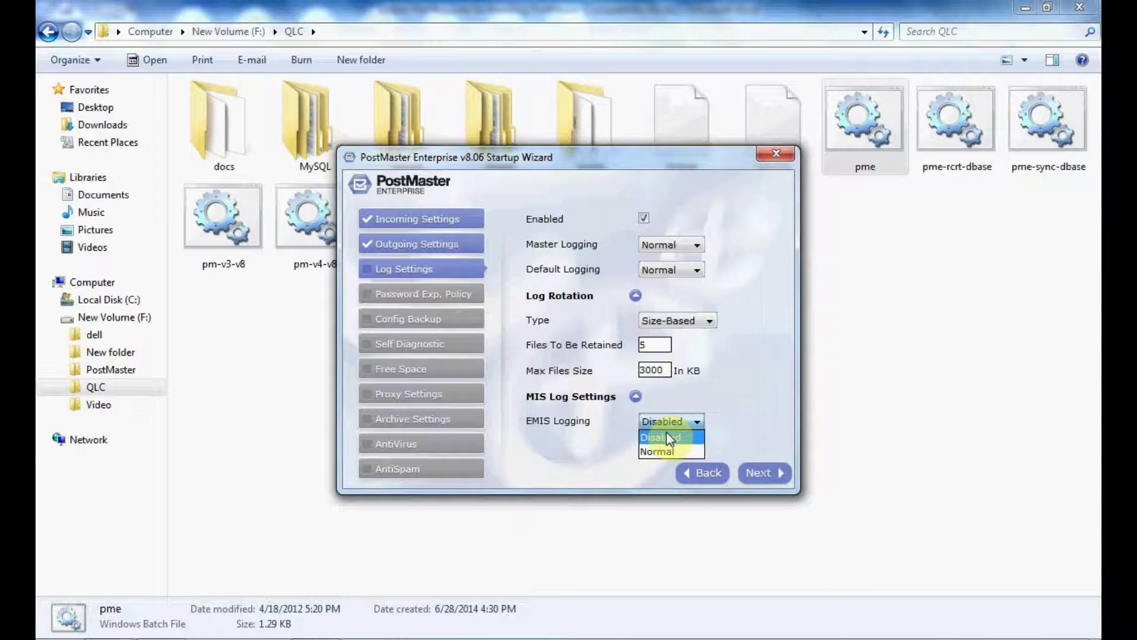
pyautogui.click(669, 451)
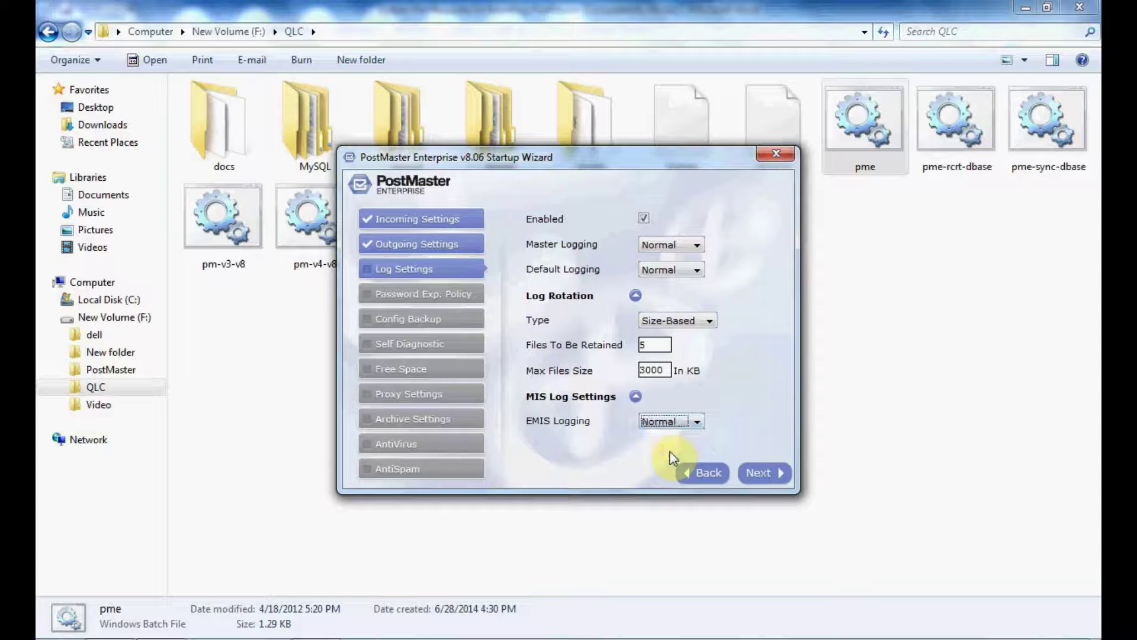
# Step: Add QuickMsg alerts to the 30-day password expiry policy, alerting 5 days before, keeping Email Alert on
pyautogui.click(763, 475)
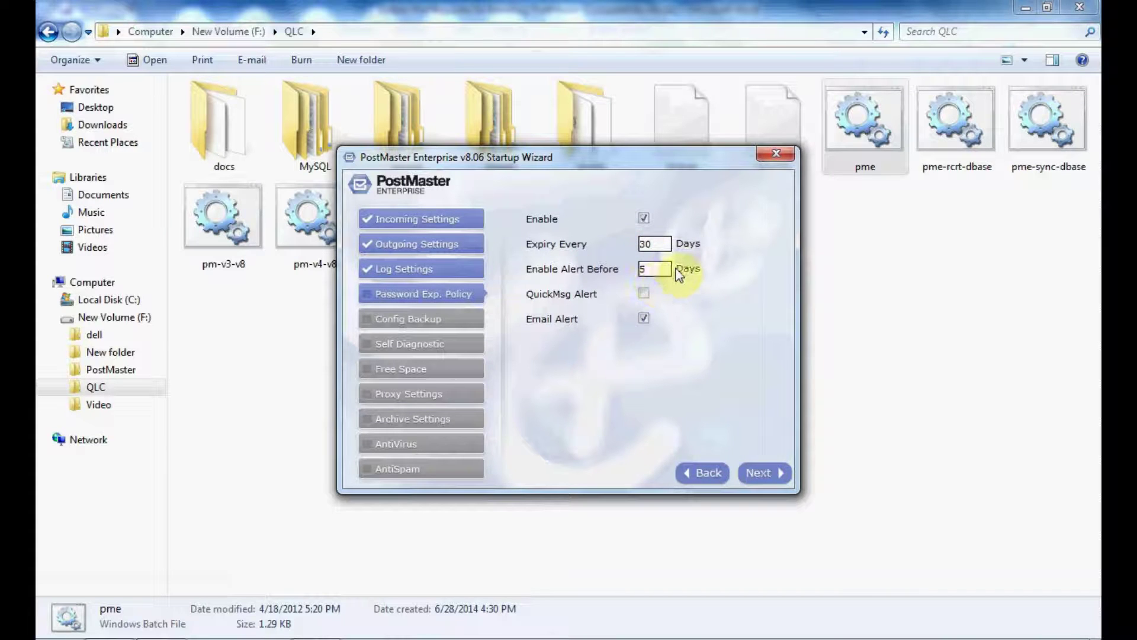
pyautogui.click(656, 247)
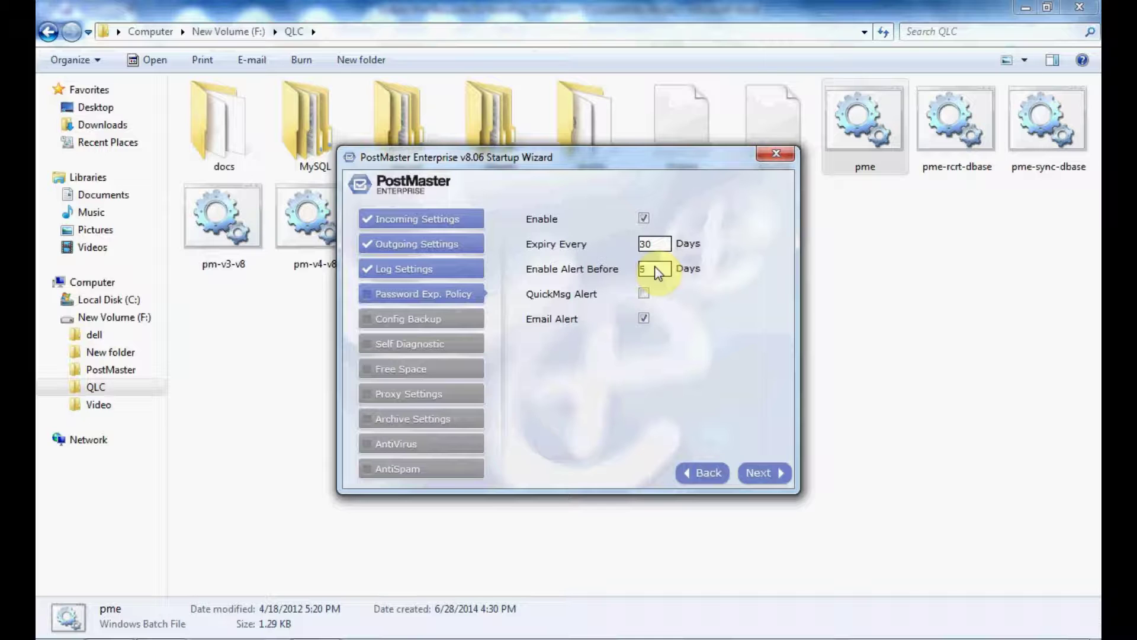
pyautogui.doubleClick(645, 267)
pyautogui.click(644, 296)
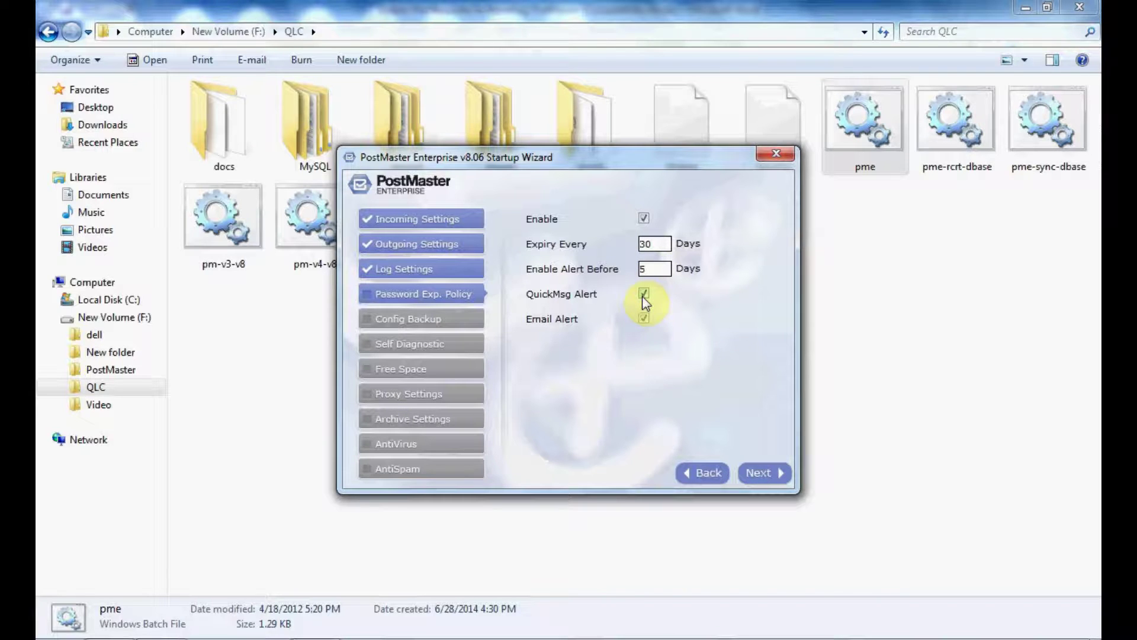
pyautogui.click(645, 320)
pyautogui.click(756, 473)
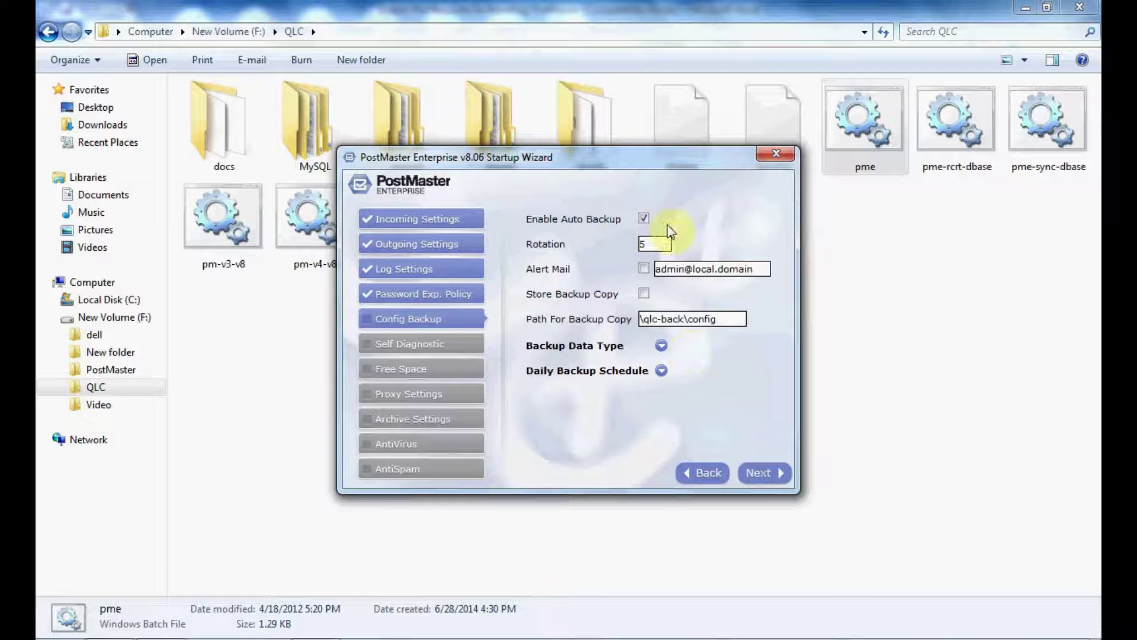
# Step: Turn on backup Alert Mail and change the alert address domain to qlc.co.in
pyautogui.click(645, 273)
pyautogui.click(759, 270)
pyautogui.press('BackSpace')
pyautogui.press('BackSpace')
pyautogui.press('BackSpace')
pyautogui.press('BackSpace')
pyautogui.press('BackSpace')
pyautogui.press('BackSpace')
pyautogui.press('BackSpace')
pyautogui.press('BackSpace')
pyautogui.press('BackSpace')
pyautogui.press('BackSpace')
pyautogui.press('BackSpace')
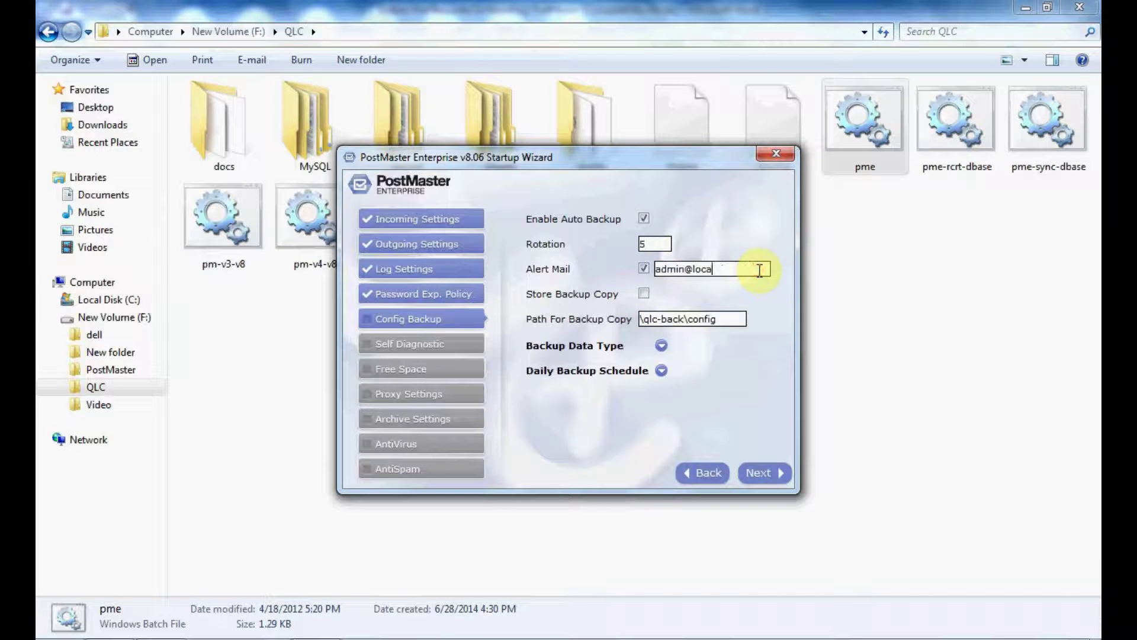
pyautogui.press('BackSpace')
pyautogui.write('qlc.co.in')
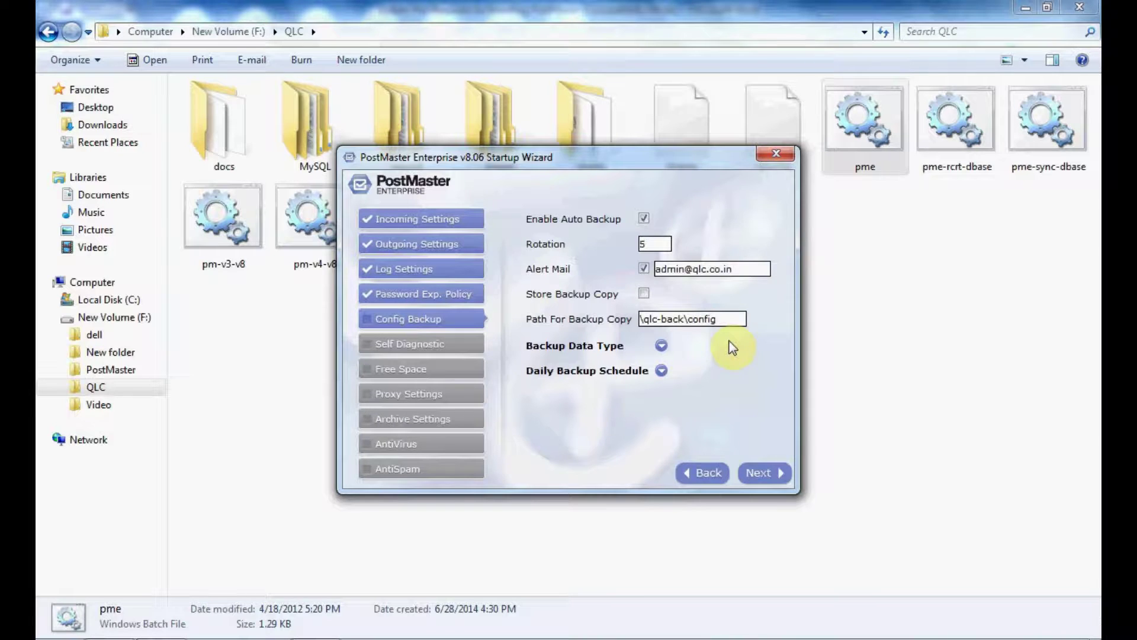
# Step: Expand and collapse the Backup Data Type and Daily Backup Schedule sections to review them
pyautogui.click(663, 346)
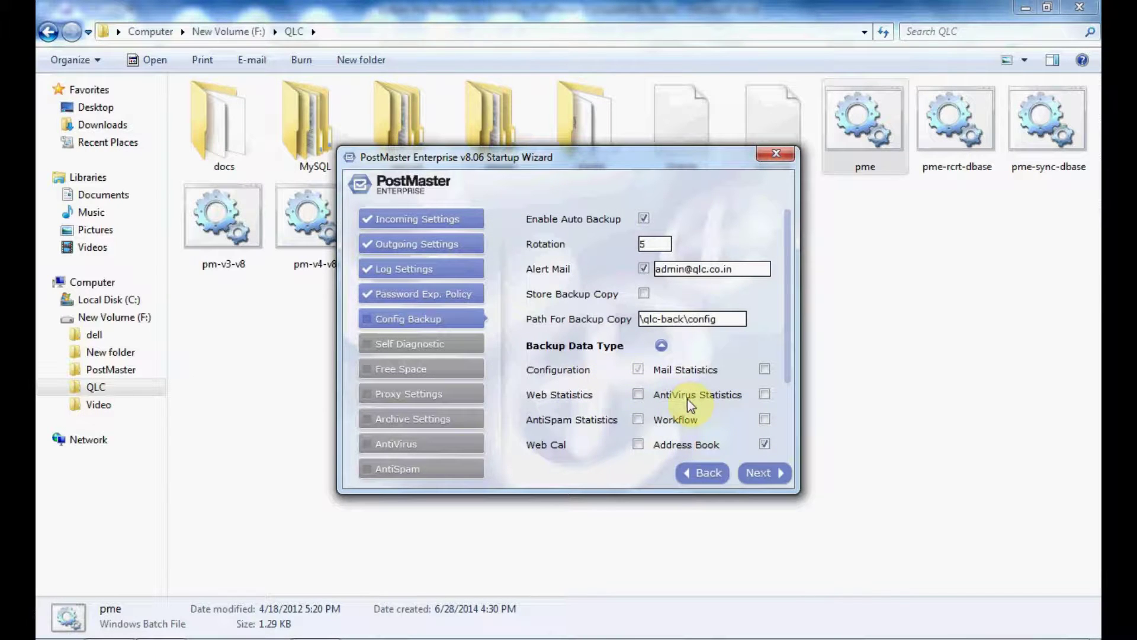
pyautogui.click(661, 346)
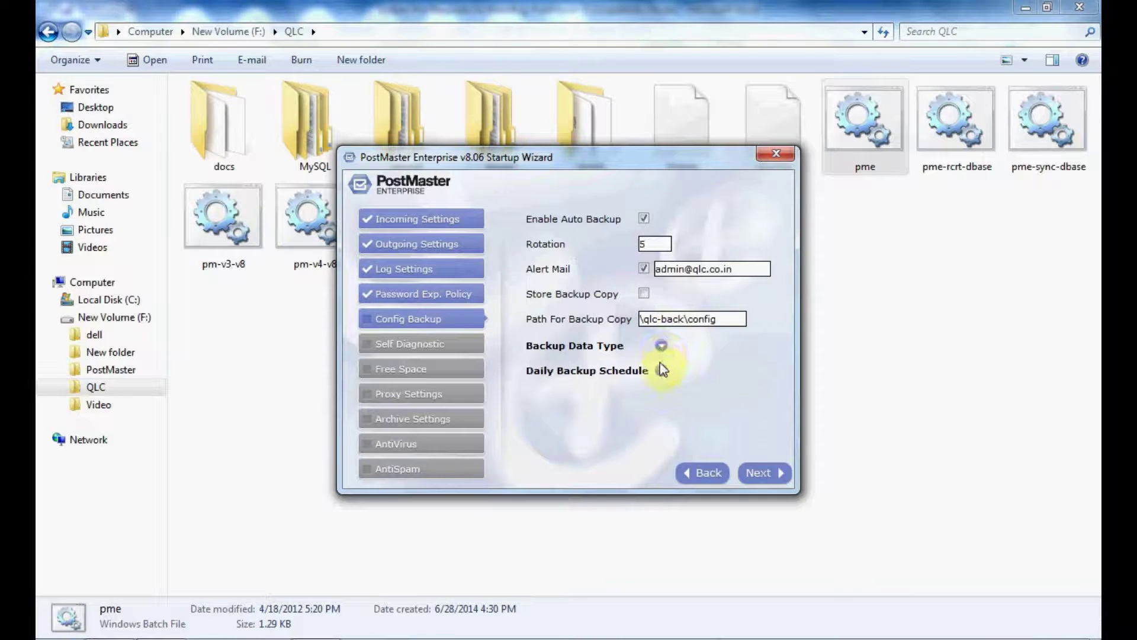
pyautogui.click(663, 372)
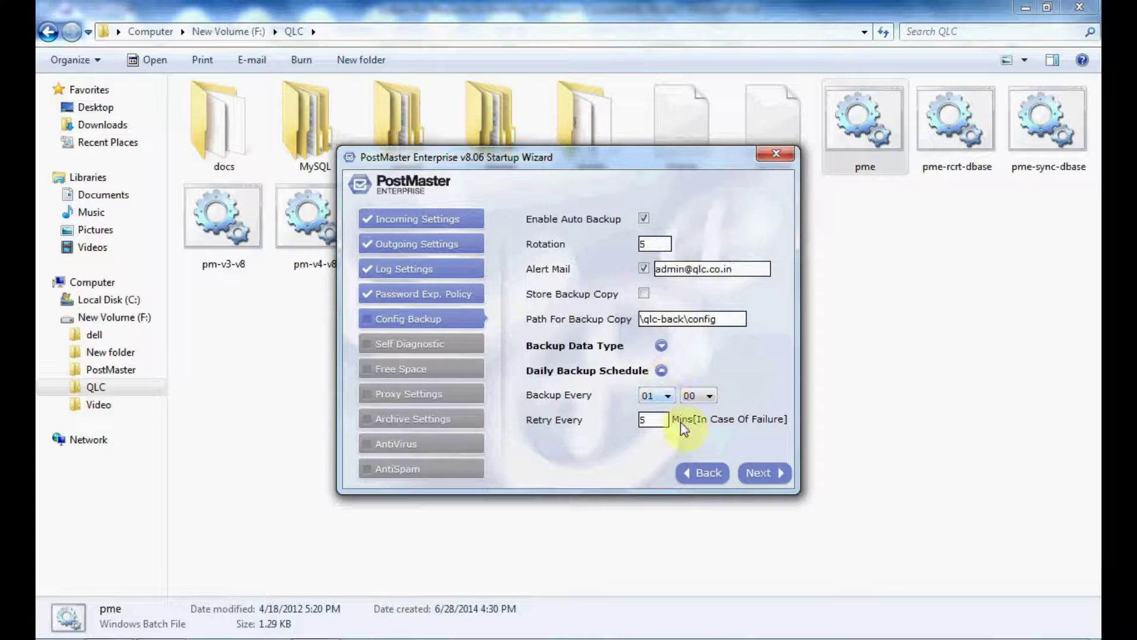
pyautogui.click(658, 373)
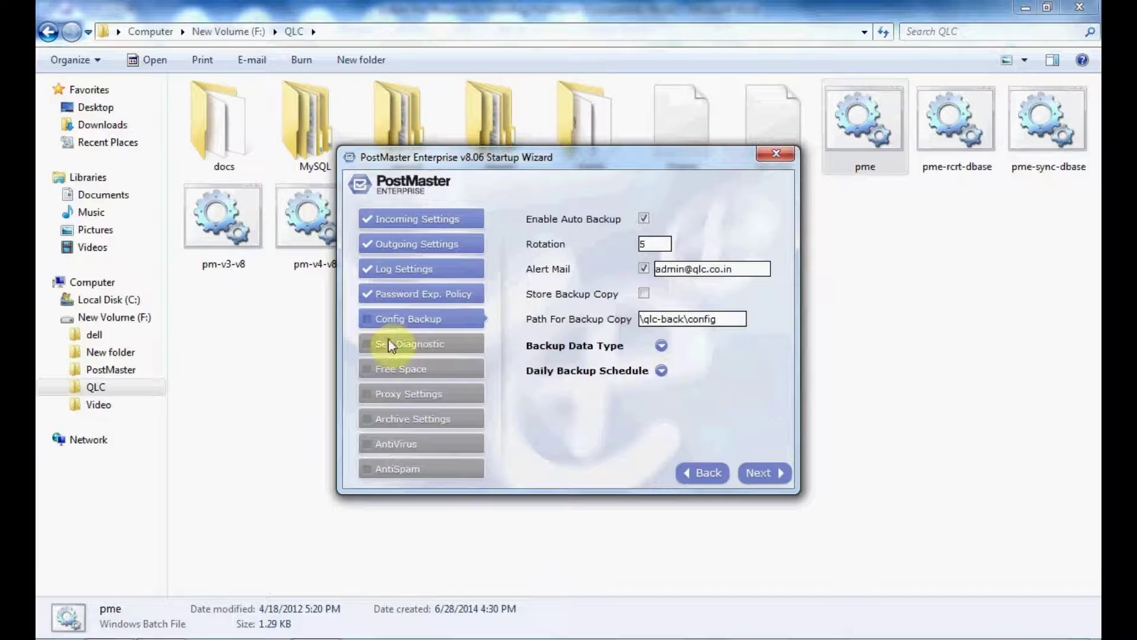
# Step: Enable self-diagnostics every 5 minutes, monitoring Live, Peak, Daemon, Total Threads and Allocated Memory
pyautogui.click(766, 474)
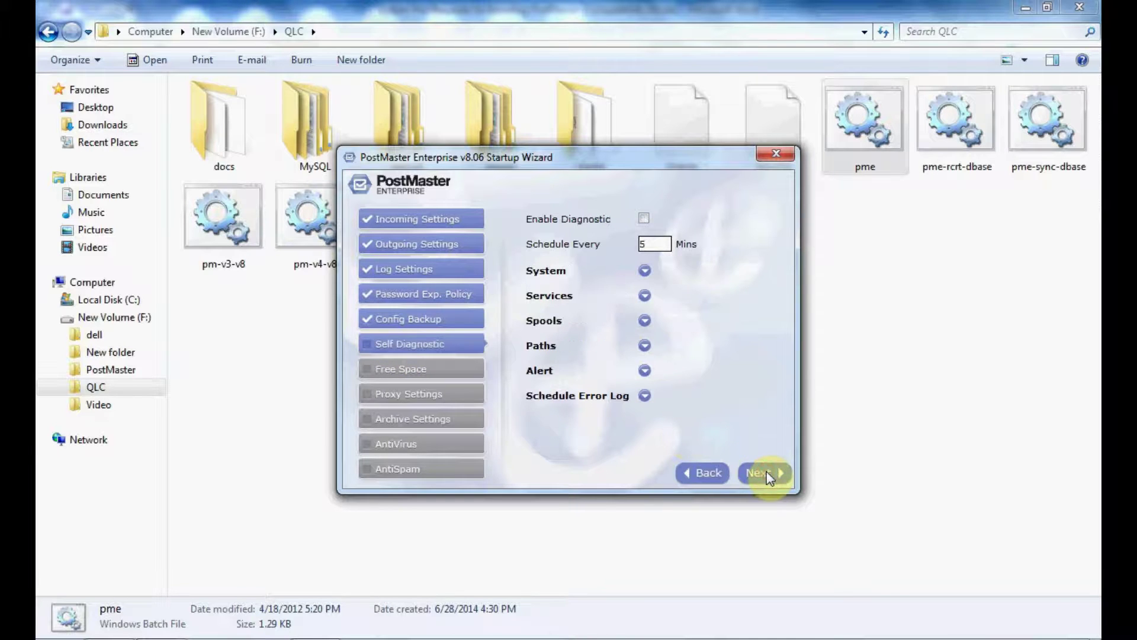
pyautogui.click(646, 219)
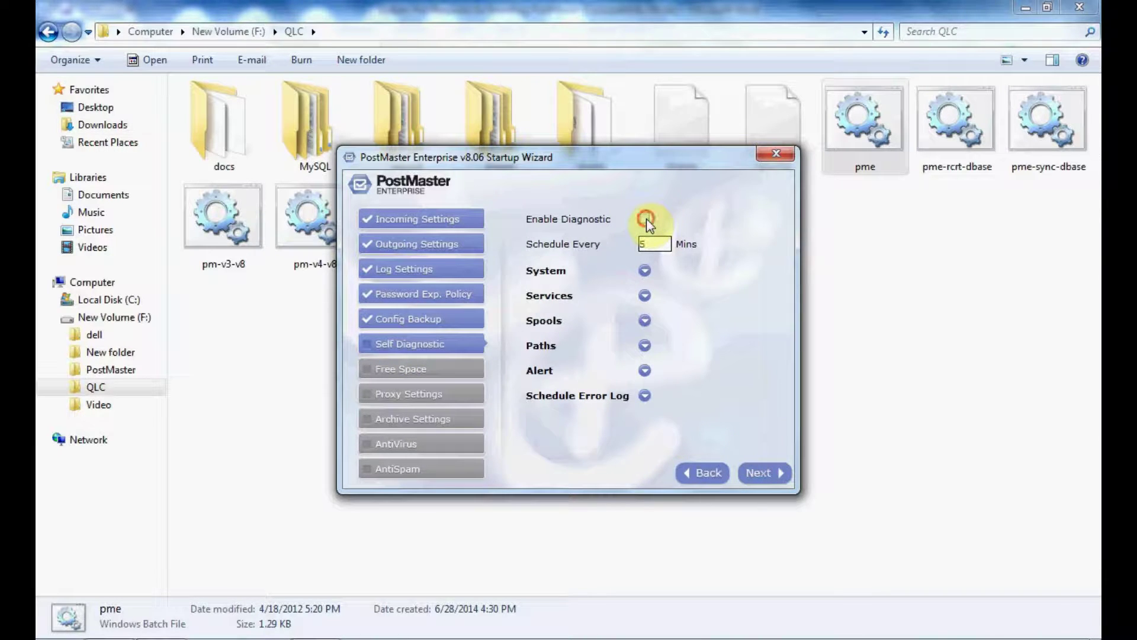
pyautogui.click(655, 250)
pyautogui.click(646, 272)
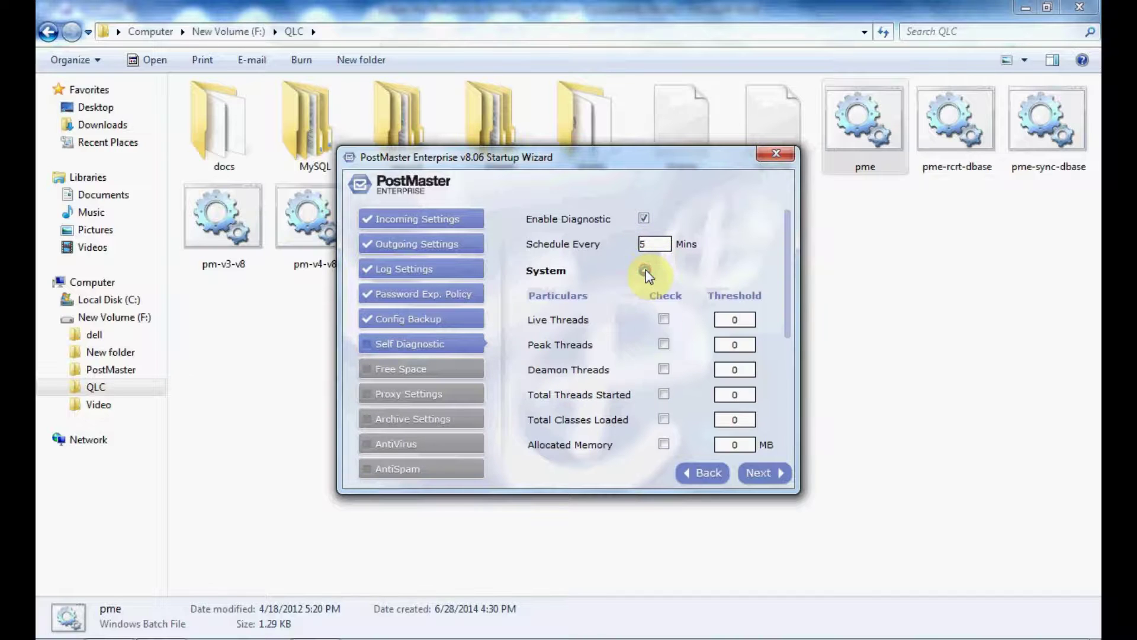
pyautogui.click(664, 319)
pyautogui.click(664, 344)
pyautogui.click(664, 369)
pyautogui.click(664, 395)
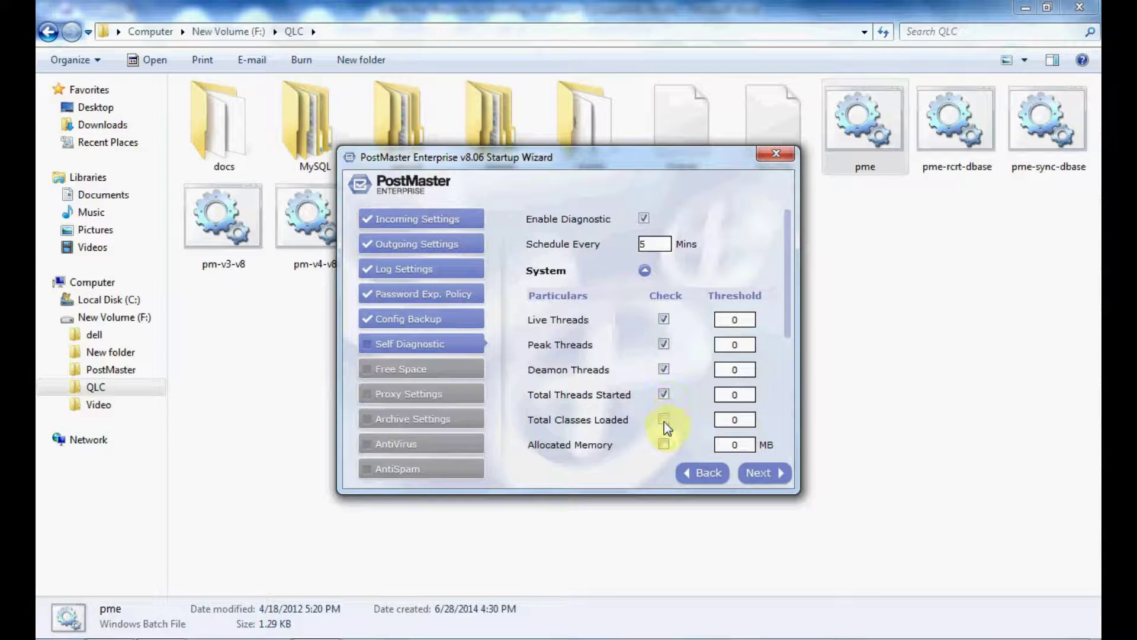
pyautogui.click(663, 444)
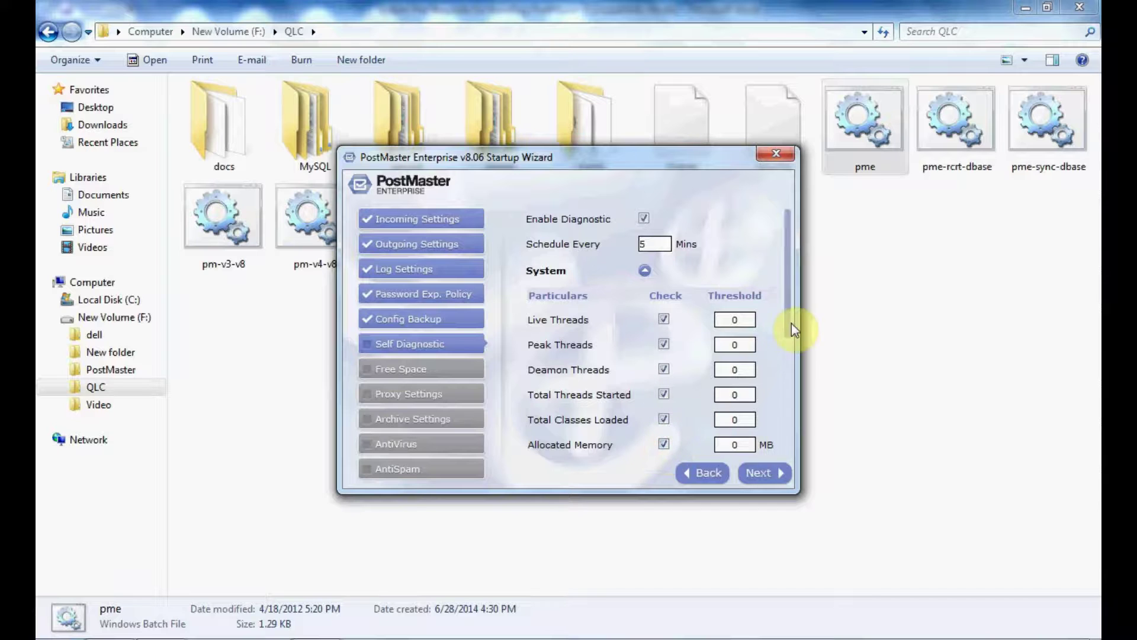
pyautogui.click(644, 270)
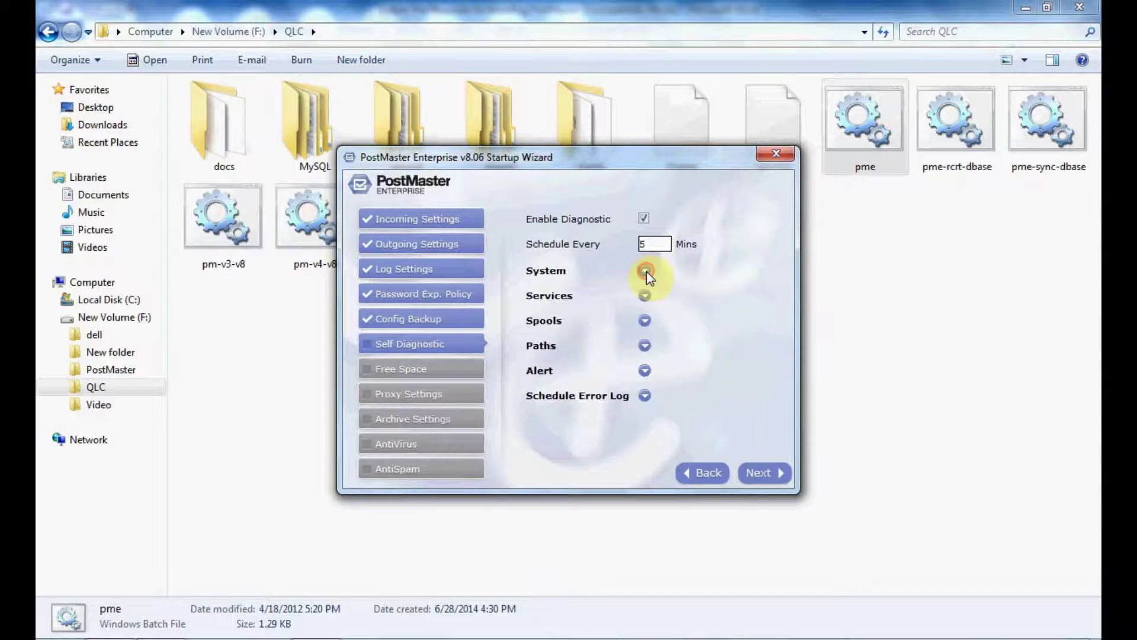
# Step: Monitor every listed service: web, FTP/FTPS, LDAP, POP3, POP3S, IMAP and IMAPS servers
pyautogui.click(646, 296)
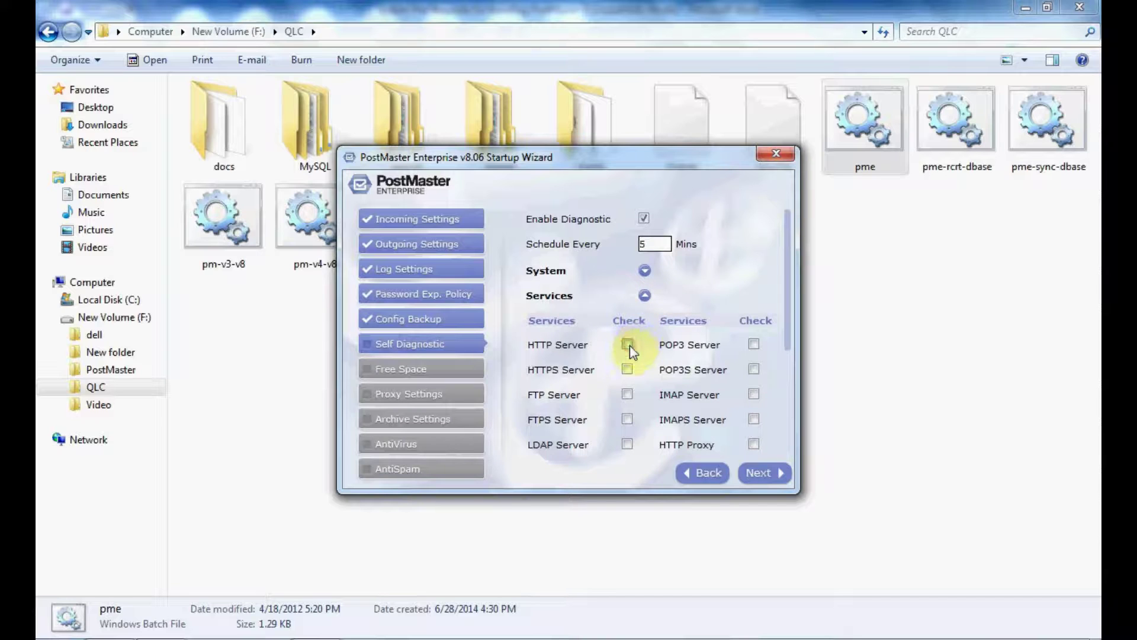
pyautogui.click(628, 369)
pyautogui.click(628, 421)
pyautogui.click(628, 445)
pyautogui.click(756, 343)
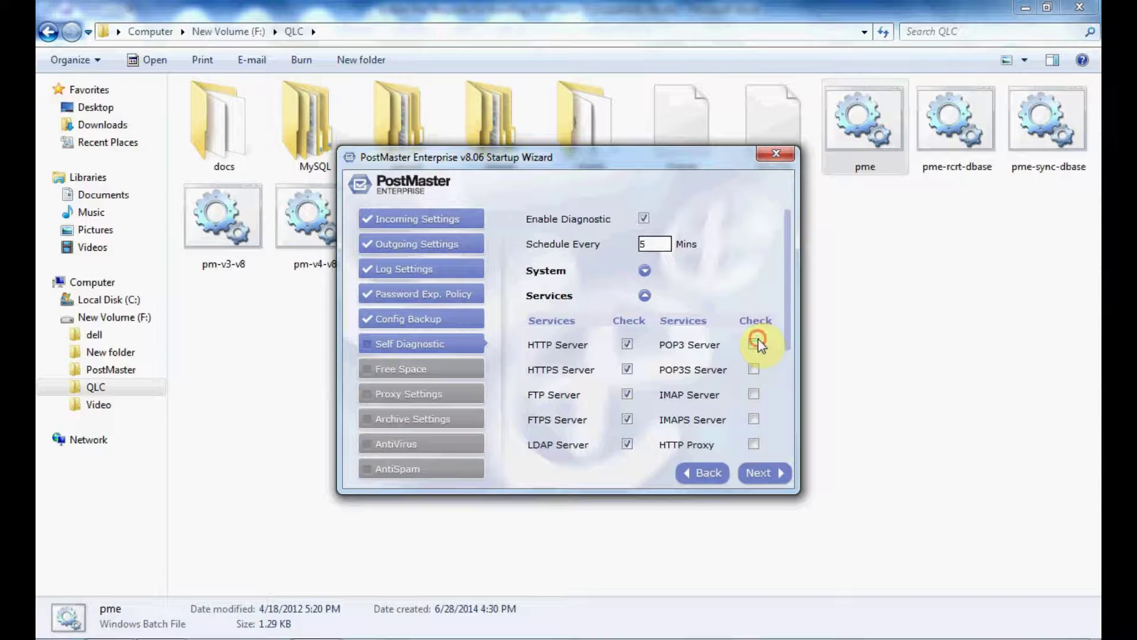
pyautogui.click(754, 368)
pyautogui.click(754, 395)
pyautogui.click(754, 419)
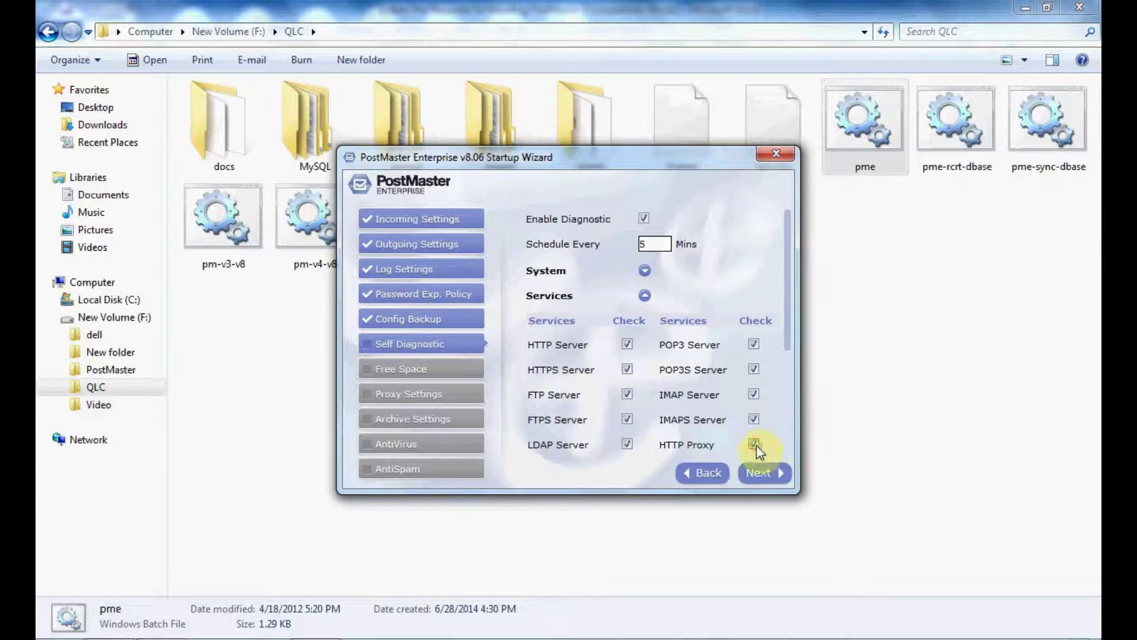
# Step: Monitor the Incoming, Archive and Deferred spools in diagnostics
pyautogui.click(644, 296)
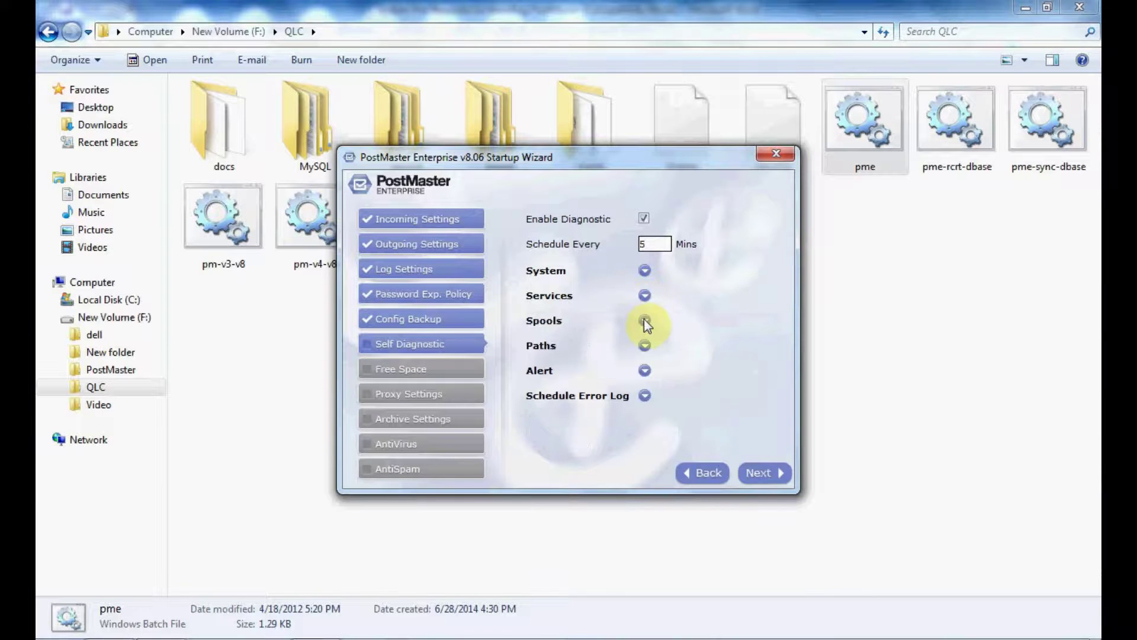
pyautogui.click(644, 320)
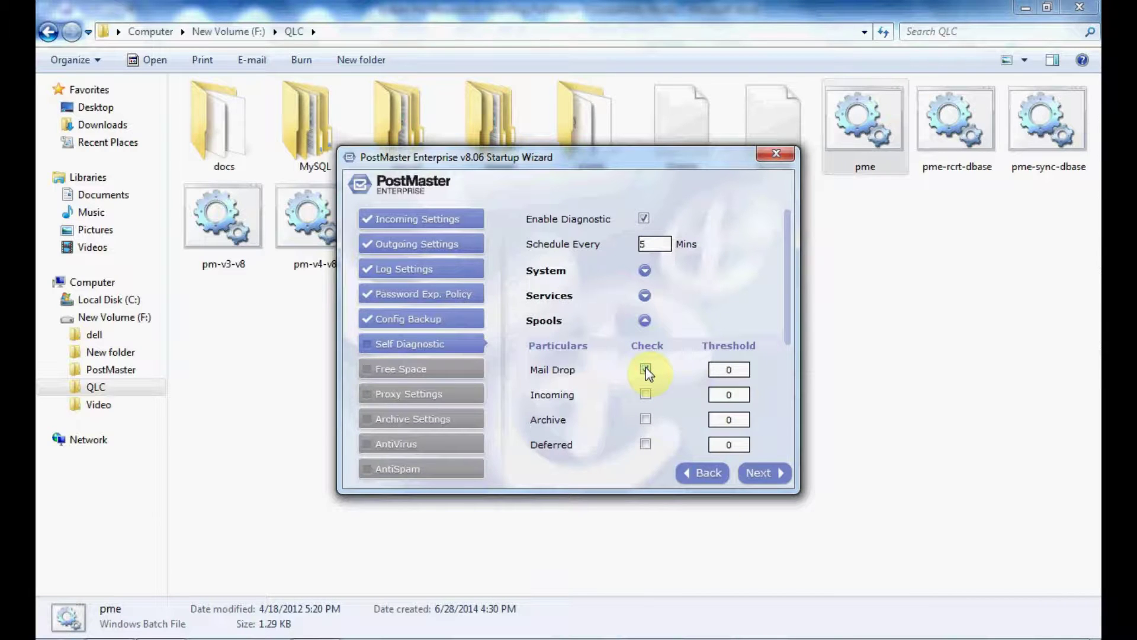
pyautogui.click(645, 394)
pyautogui.click(647, 421)
pyautogui.click(646, 445)
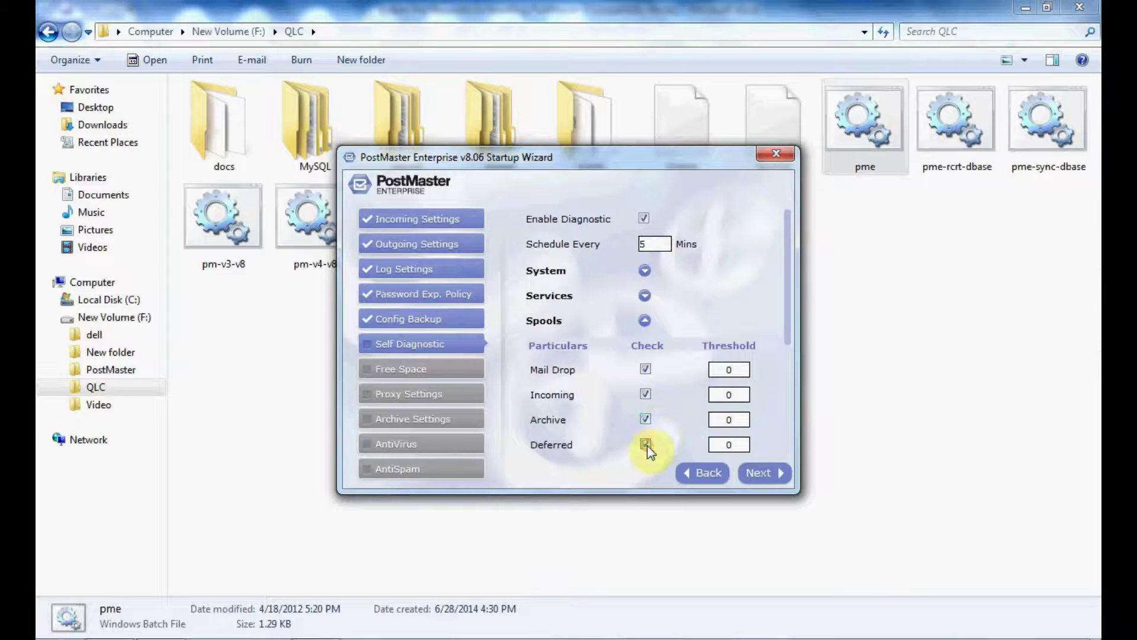
pyautogui.click(645, 320)
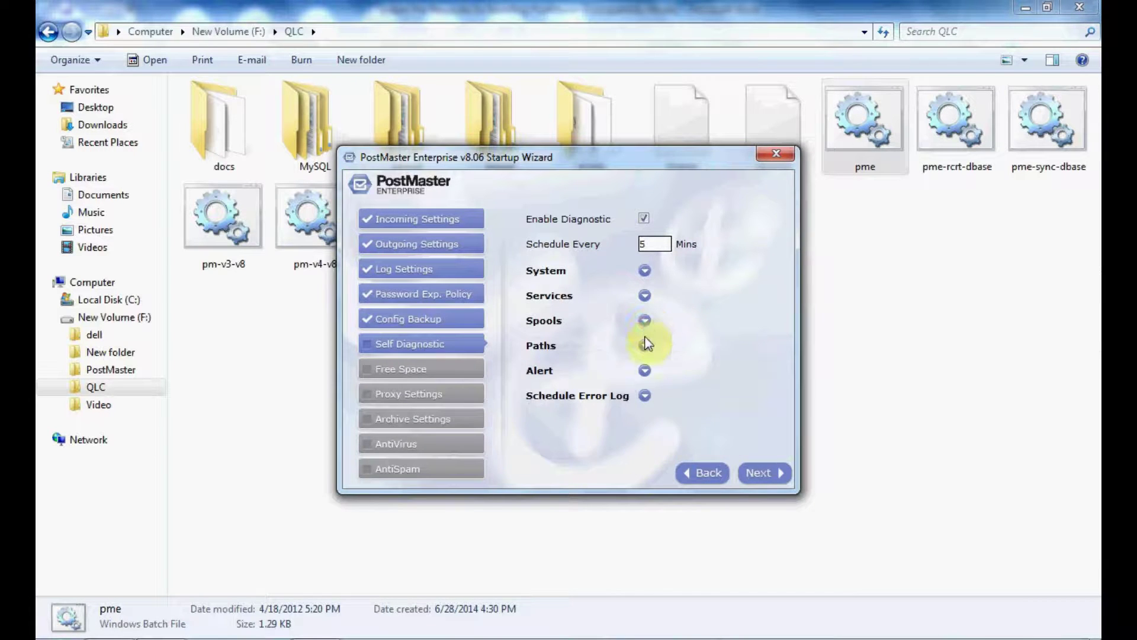
# Step: Include the Logs, Spool and Users paths in diagnostics
pyautogui.click(645, 346)
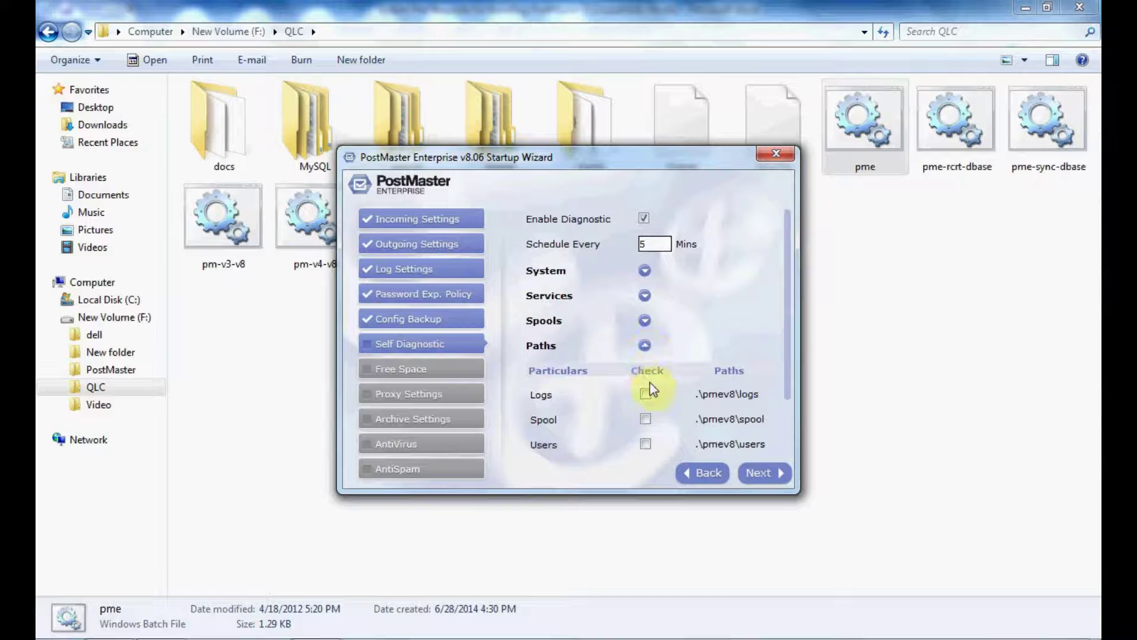
pyautogui.click(647, 394)
pyautogui.click(645, 420)
pyautogui.click(645, 443)
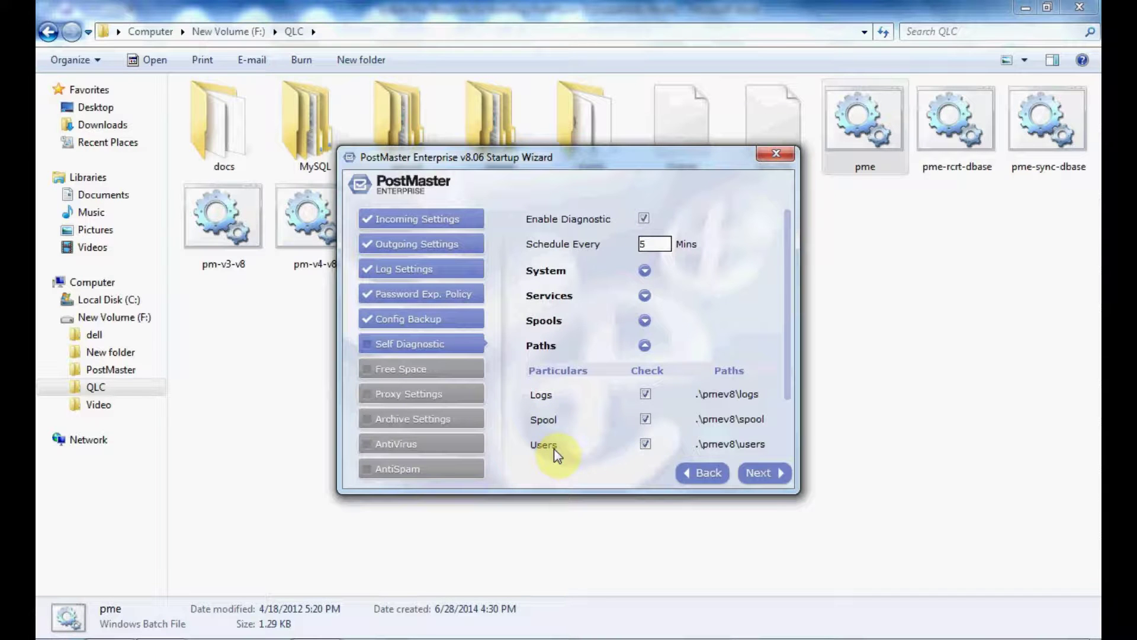
pyautogui.click(648, 347)
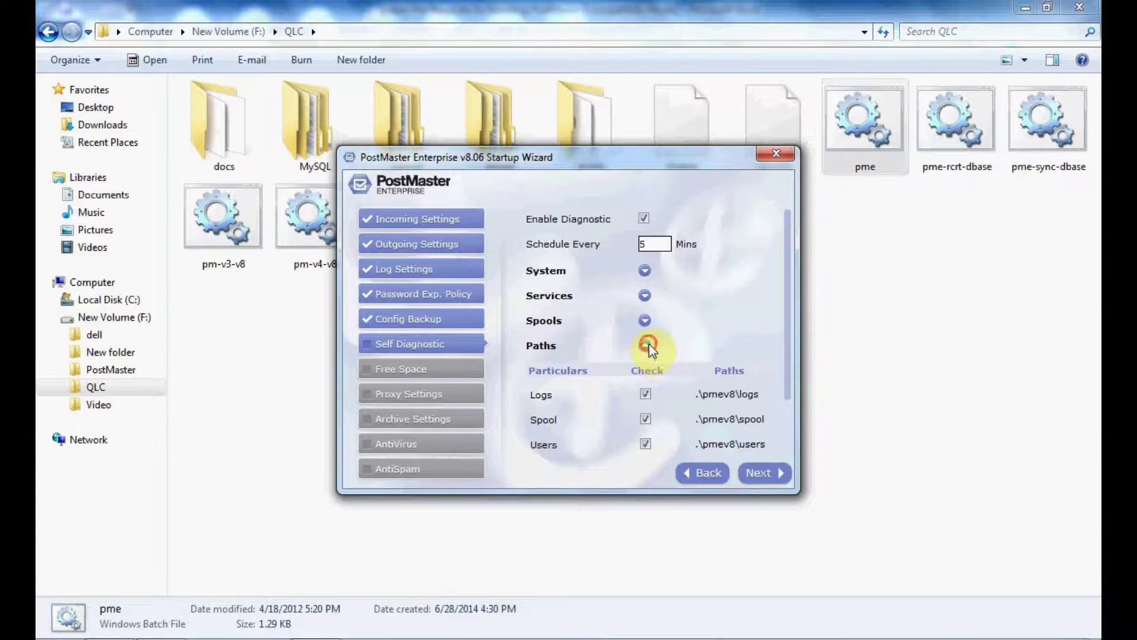
# Step: Enable Display UI, Display Web and Send Email alerts, with the address domain changed to qlc.co.in
pyautogui.click(646, 371)
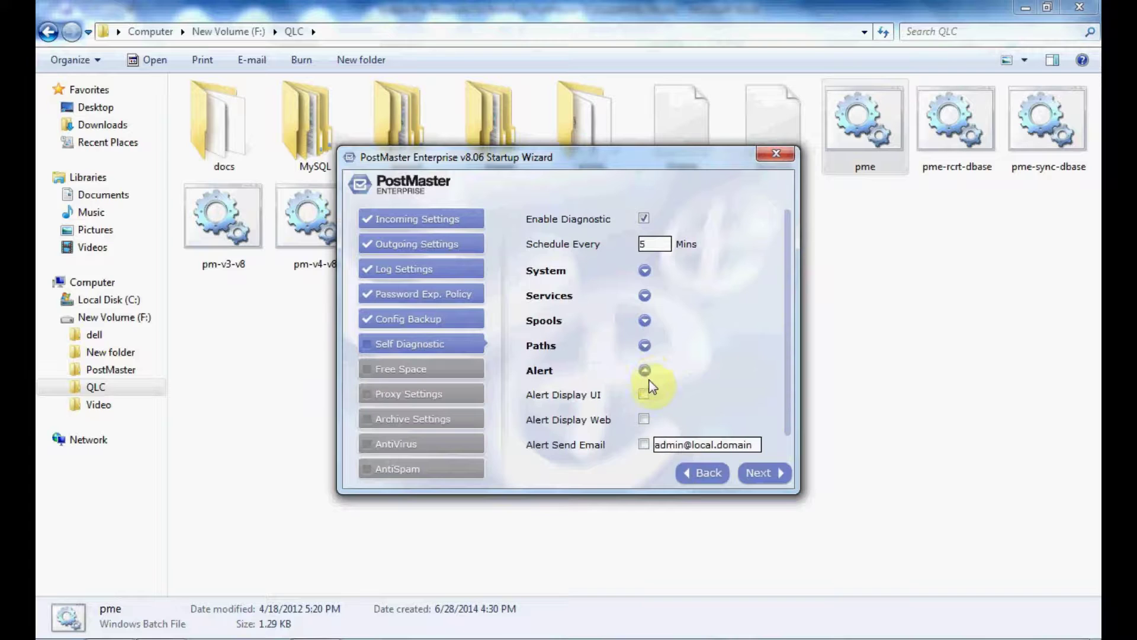
pyautogui.click(649, 394)
pyautogui.click(647, 419)
pyautogui.click(644, 444)
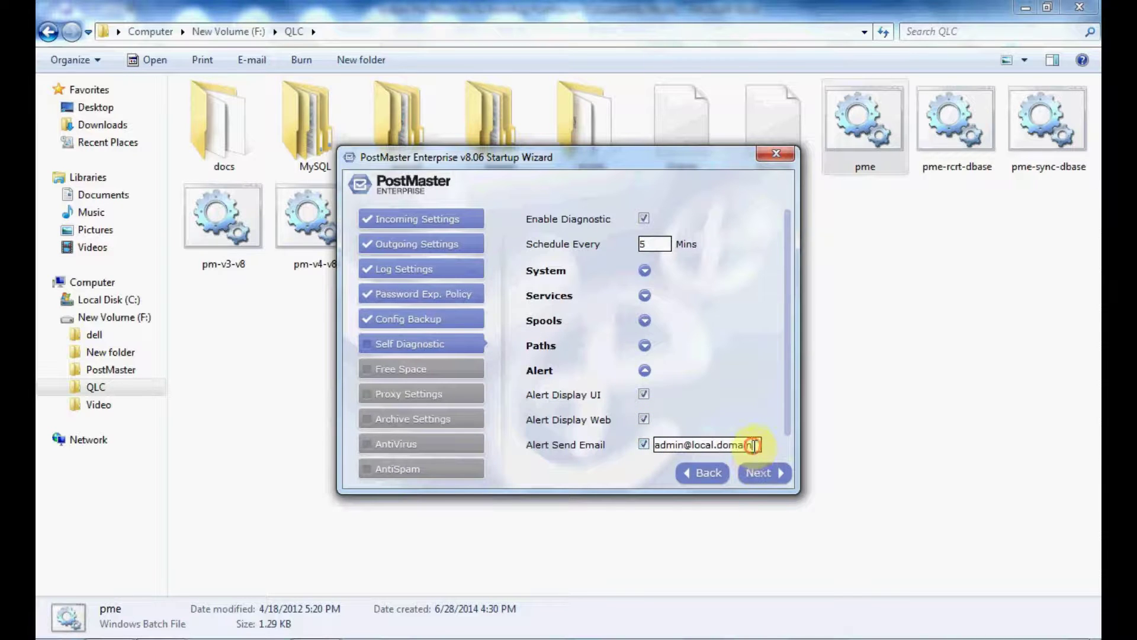
pyautogui.press('BackSpace')
pyautogui.press('BackSpace')
pyautogui.press('BackSpace')
pyautogui.press('BackSpace')
pyautogui.press('BackSpace')
pyautogui.press('BackSpace')
pyautogui.press('BackSpace')
pyautogui.press('BackSpace')
pyautogui.press('BackSpace')
pyautogui.press('BackSpace')
pyautogui.press('BackSpace')
pyautogui.press('BackSpace')
pyautogui.write('qlc.co.in')
pyautogui.click(766, 478)
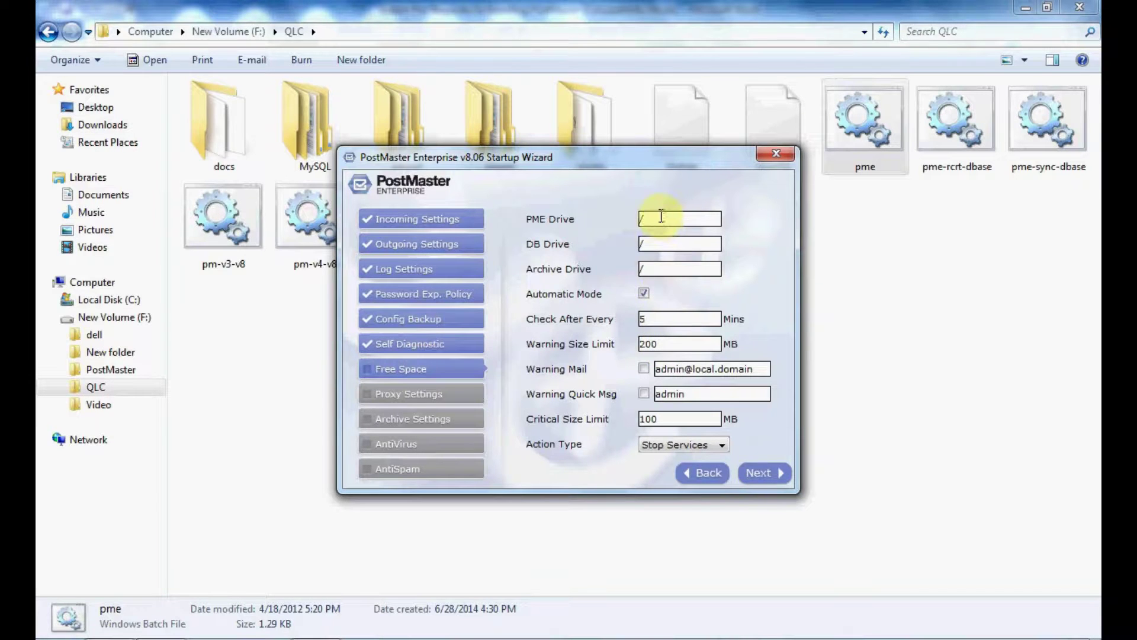
# Step: Enable Warning Mail to the qlc.co.in admin address and Warning Quick Msg
pyautogui.click(644, 369)
pyautogui.click(766, 370)
pyautogui.press('BackSpace')
pyautogui.press('BackSpace')
pyautogui.press('BackSpace')
pyautogui.press('BackSpace')
pyautogui.press('BackSpace')
pyautogui.press('BackSpace')
pyautogui.press('BackSpace')
pyautogui.press('BackSpace')
pyautogui.press('BackSpace')
pyautogui.press('BackSpace')
pyautogui.press('BackSpace')
pyautogui.press('BackSpace')
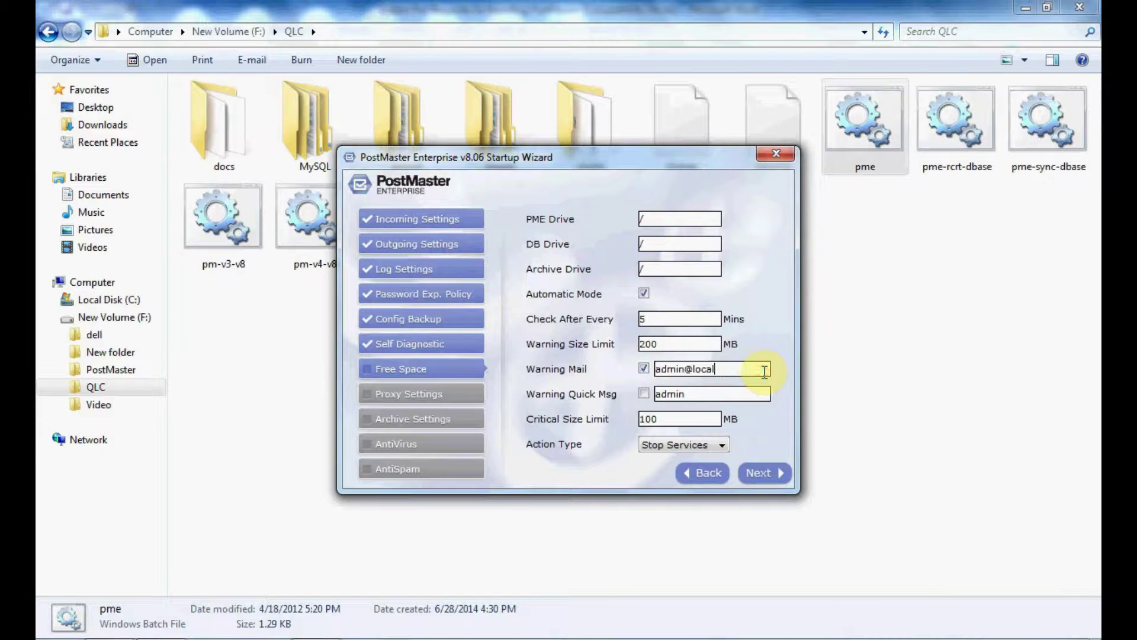
pyautogui.write('qlc.co.in')
pyautogui.click(649, 395)
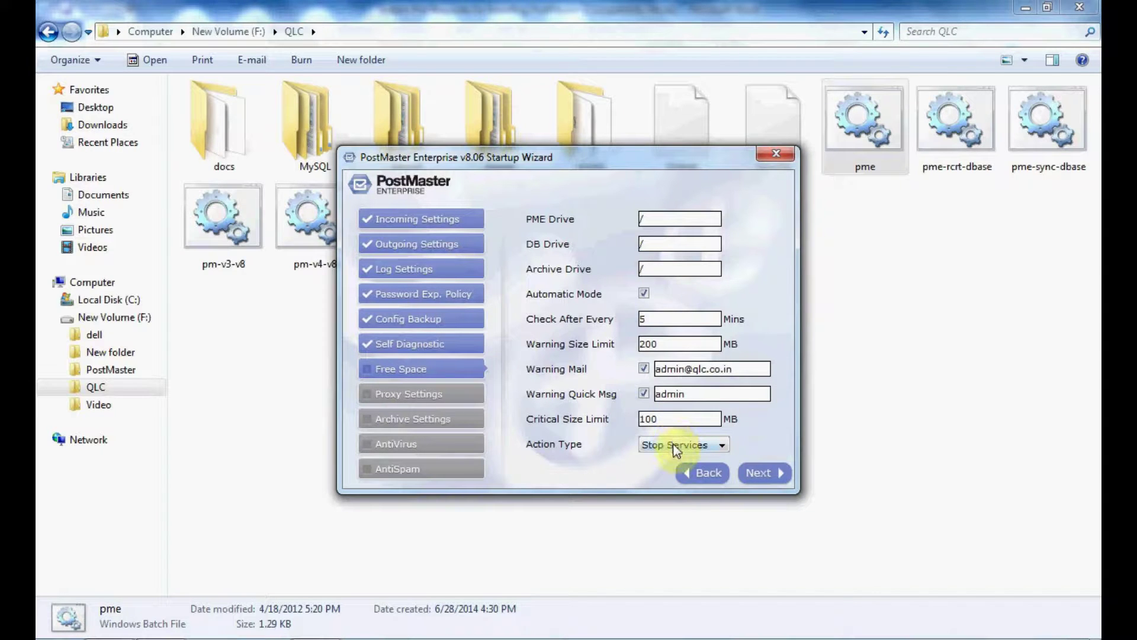
# Step: Keep the critical-space Action Type on Stop Services and continue to Proxy Settings
pyautogui.click(673, 444)
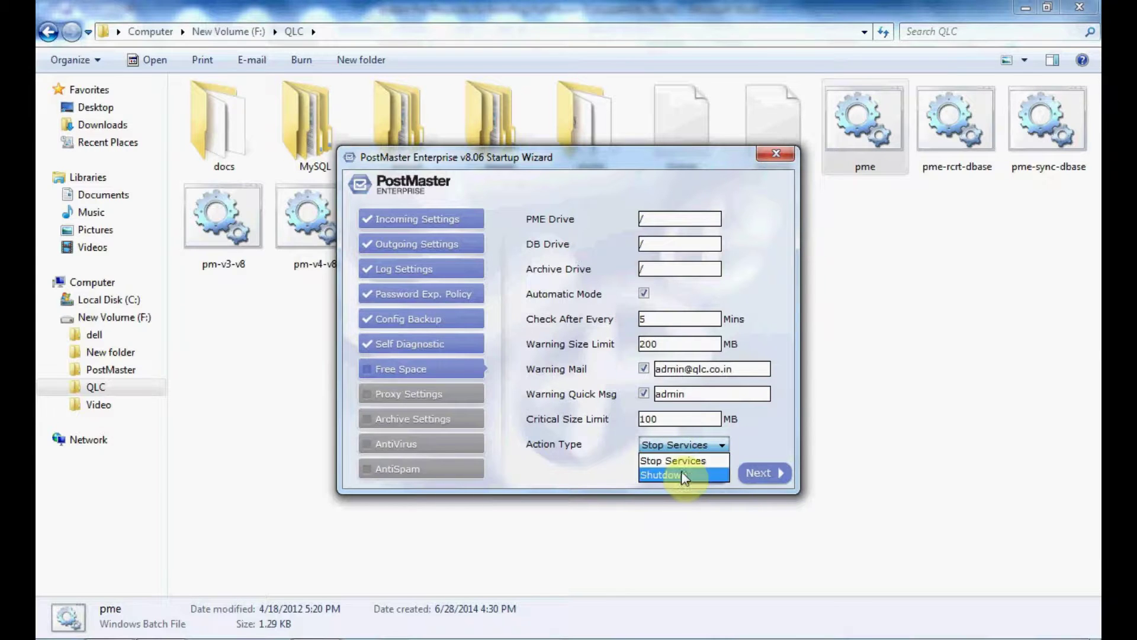
pyautogui.click(677, 464)
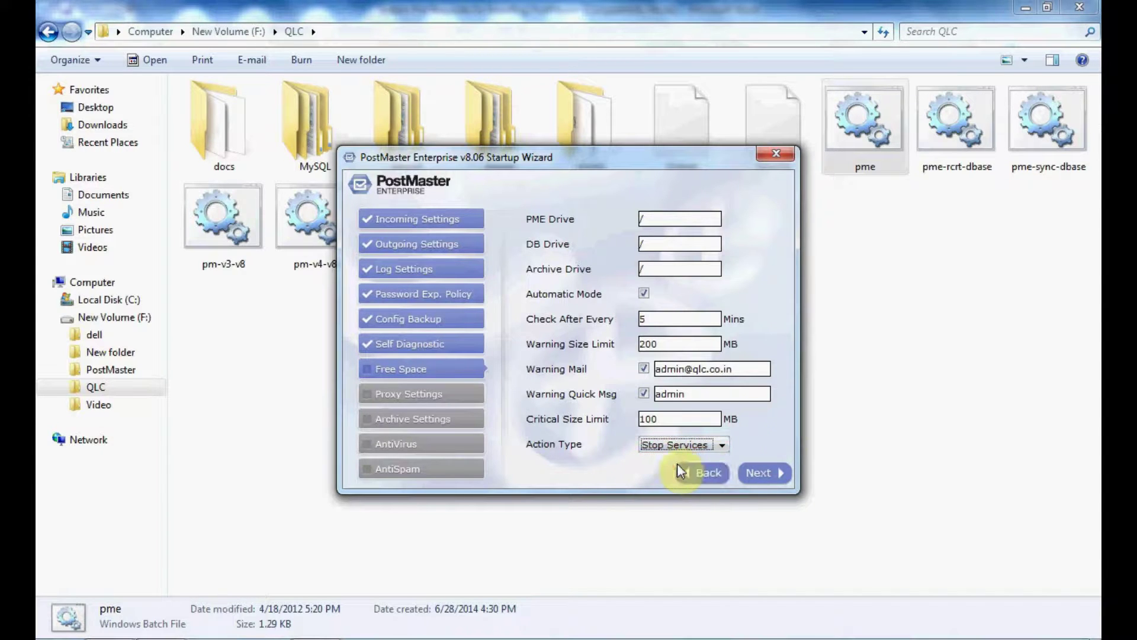
pyautogui.click(767, 473)
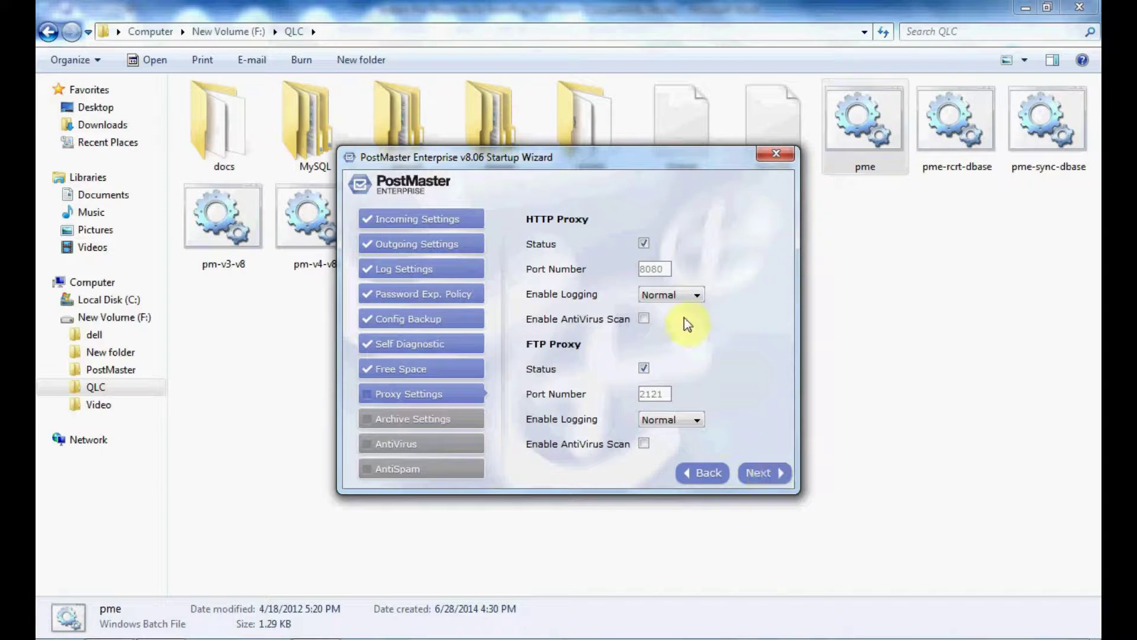
# Step: Enable the HTTP proxy with Normal logging and AntiVirus Scan on both HTTP and FTP proxies
pyautogui.click(645, 243)
pyautogui.click(669, 296)
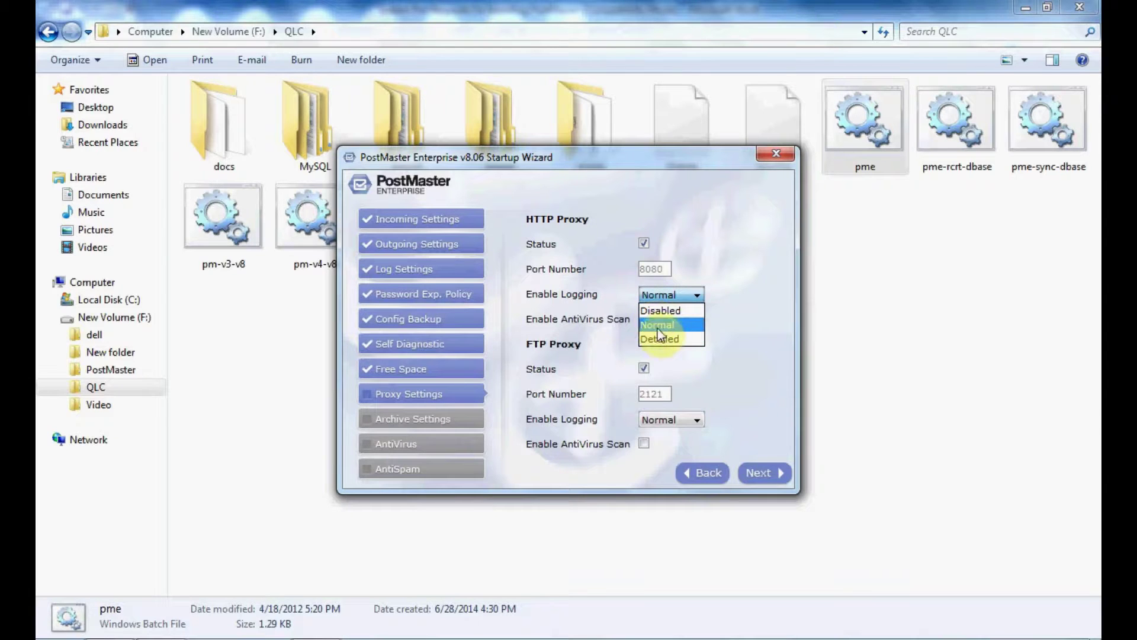
pyautogui.click(648, 295)
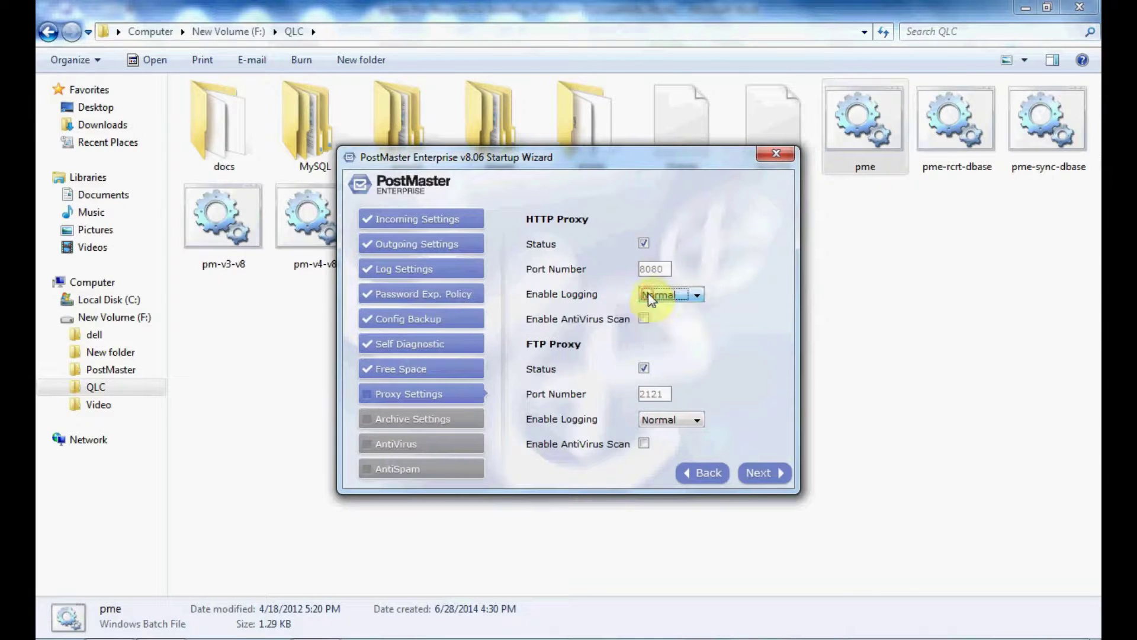
pyautogui.click(642, 319)
pyautogui.click(645, 445)
pyautogui.click(762, 474)
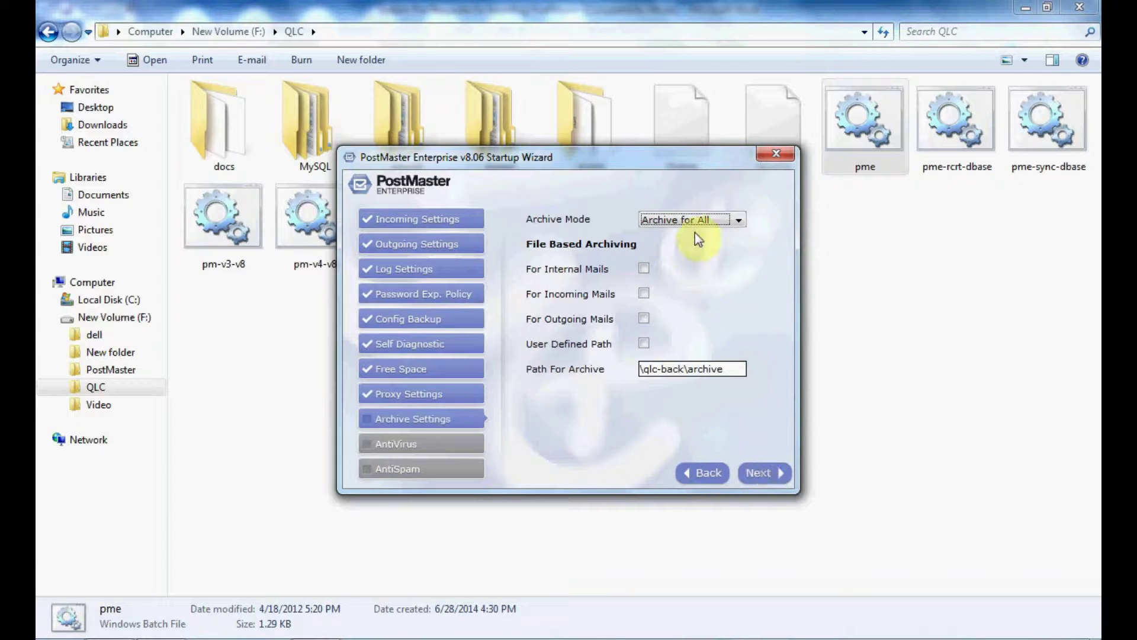
# Step: Keep Archive for All, archive internal, incoming and outgoing mails, leaving User Defined Path off
pyautogui.click(702, 222)
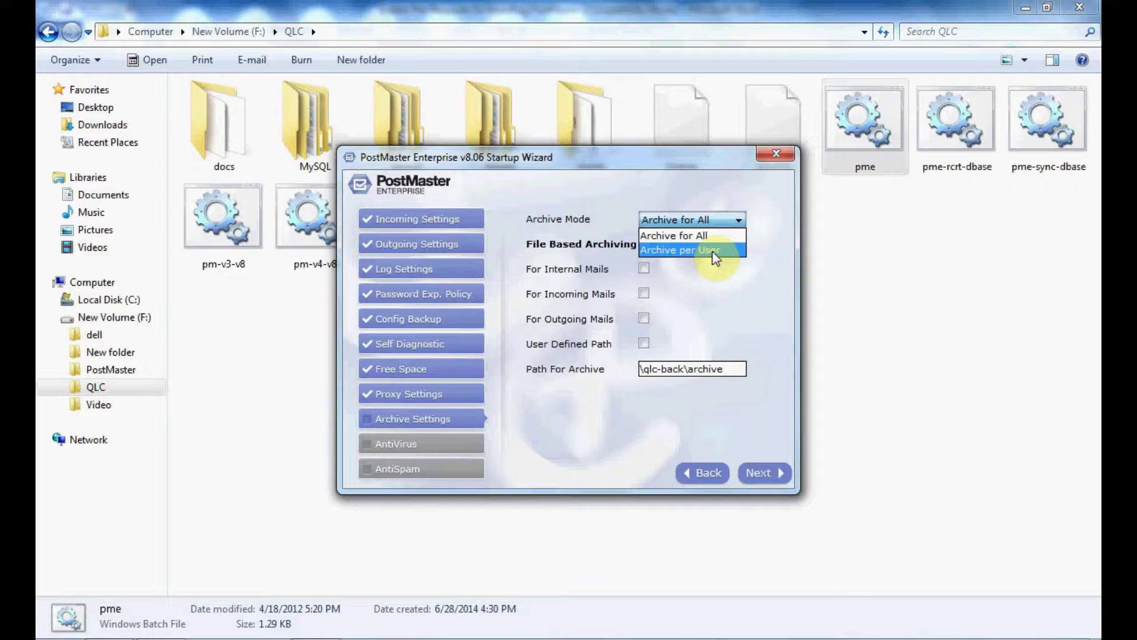
pyautogui.click(706, 221)
pyautogui.click(644, 270)
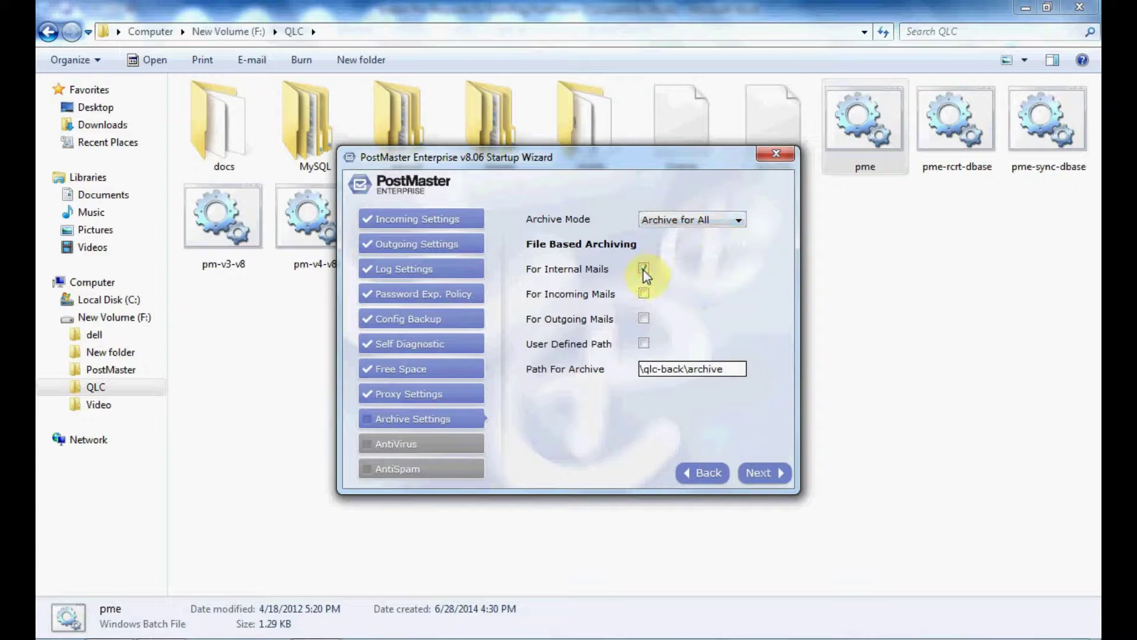
pyautogui.click(643, 296)
pyautogui.click(646, 346)
pyautogui.click(725, 374)
pyautogui.click(645, 347)
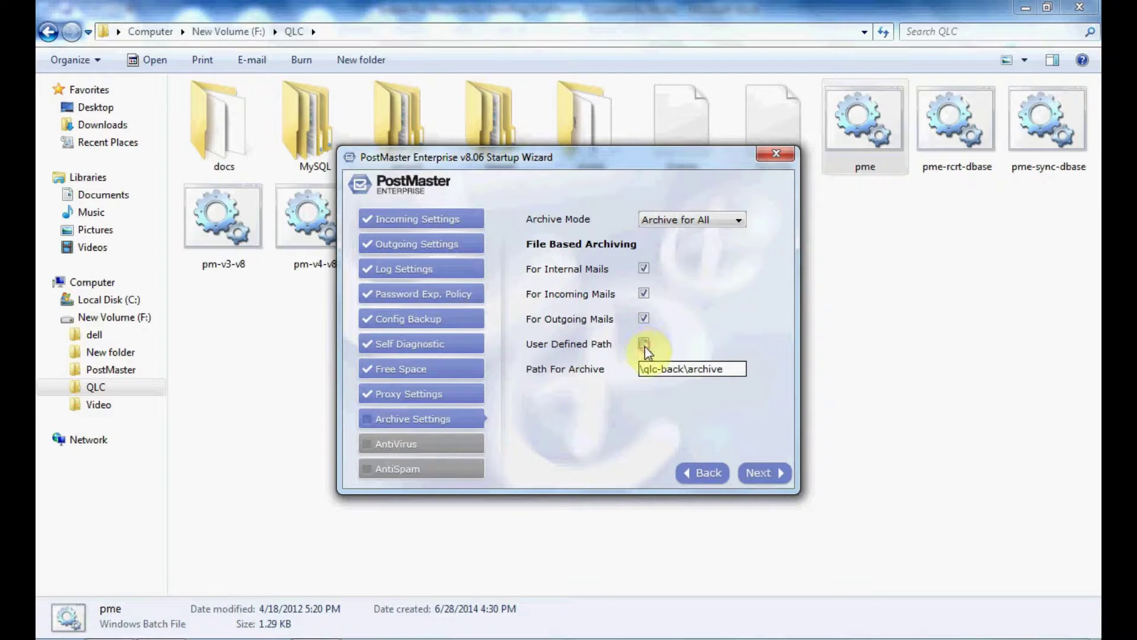
pyautogui.click(762, 472)
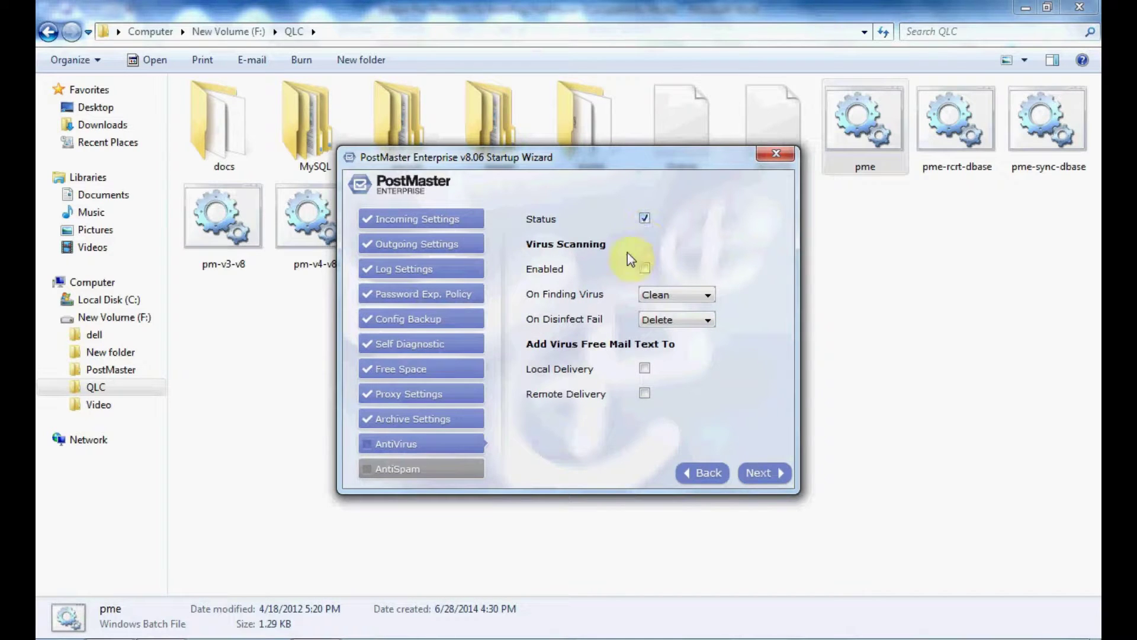
# Step: Enable virus scanning with Clean then Delete actions and virus-free text on local and remote deliveries
pyautogui.click(645, 269)
pyautogui.click(664, 296)
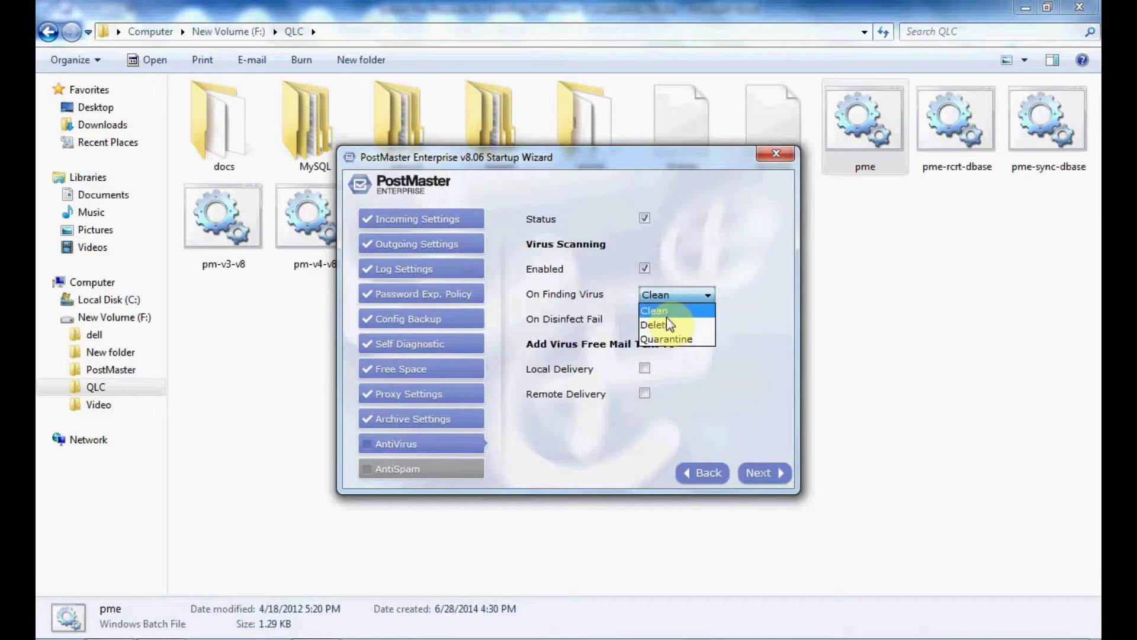
pyautogui.click(665, 312)
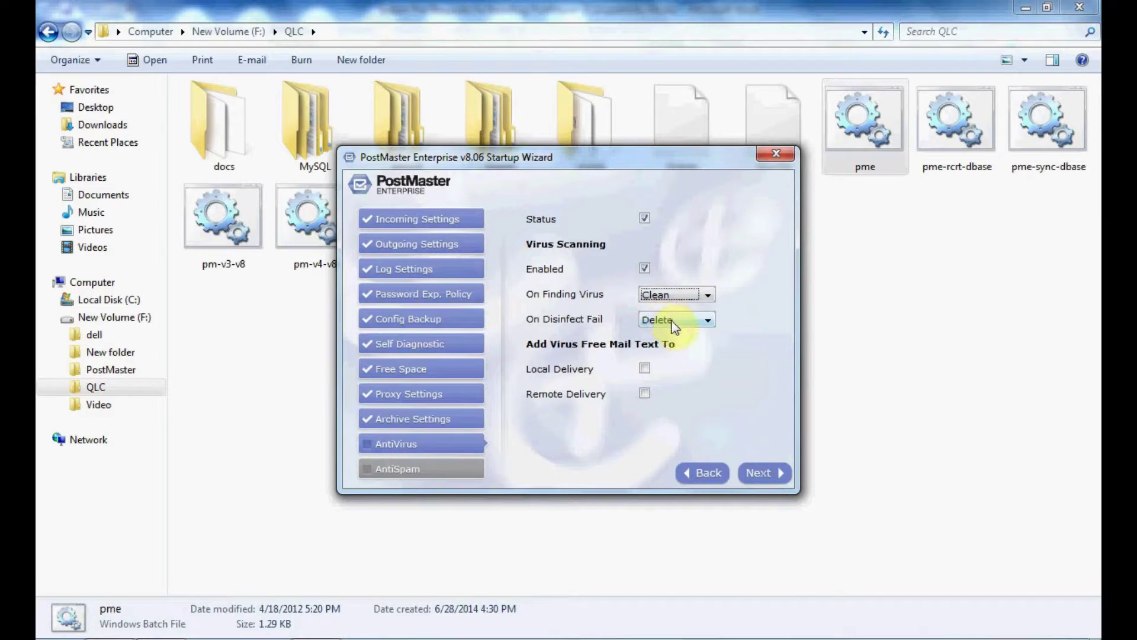
pyautogui.click(670, 320)
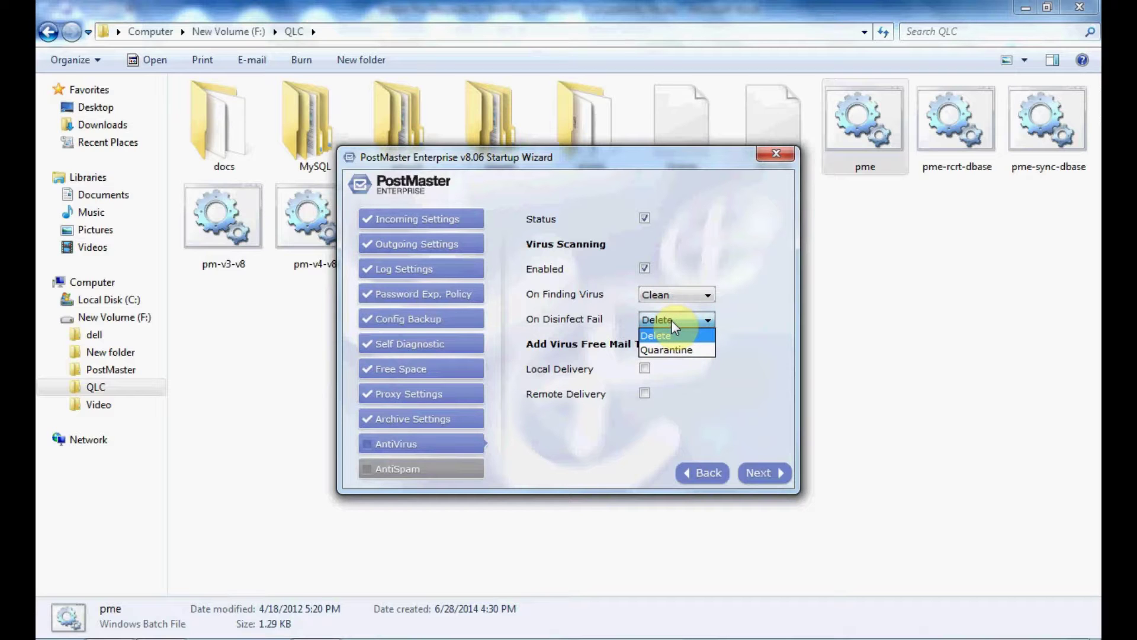
pyautogui.click(665, 320)
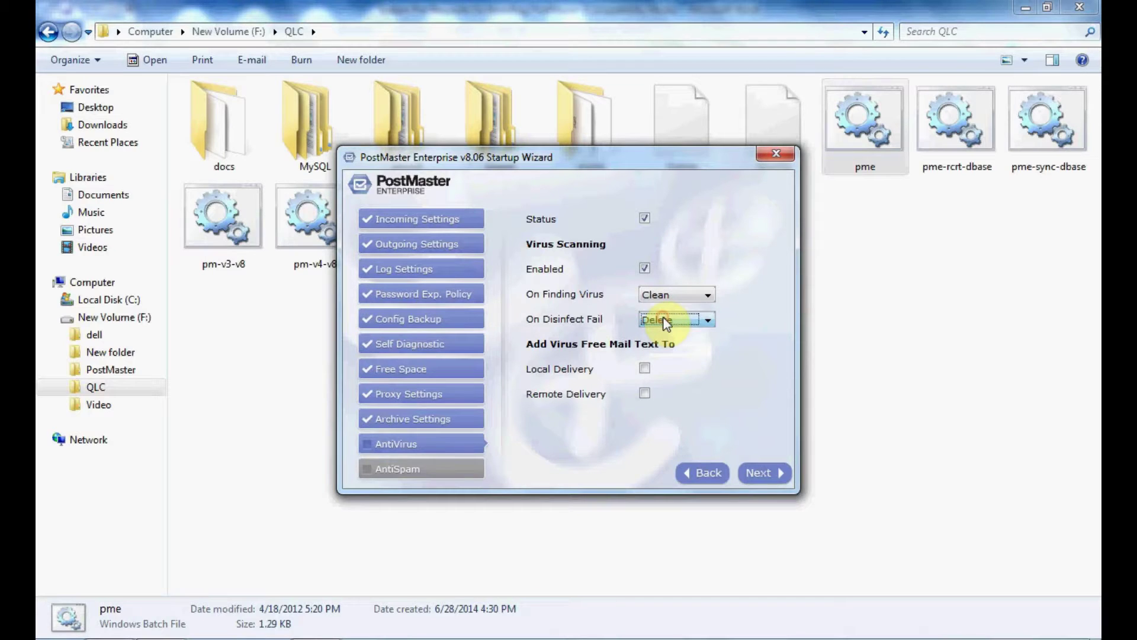
pyautogui.click(647, 369)
pyautogui.click(645, 393)
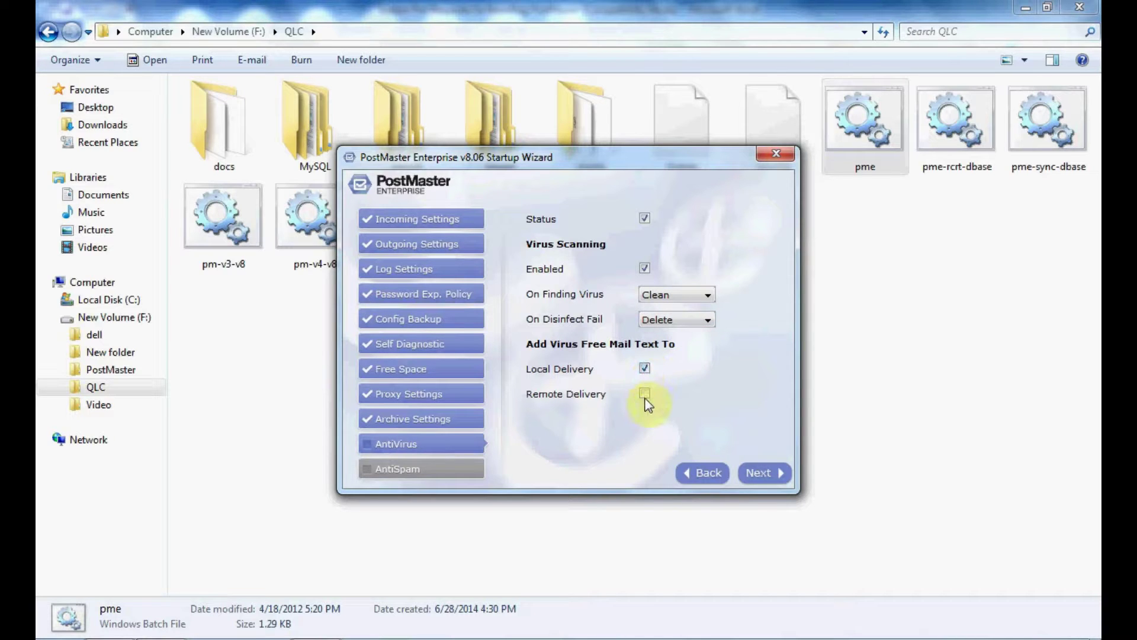
pyautogui.click(760, 473)
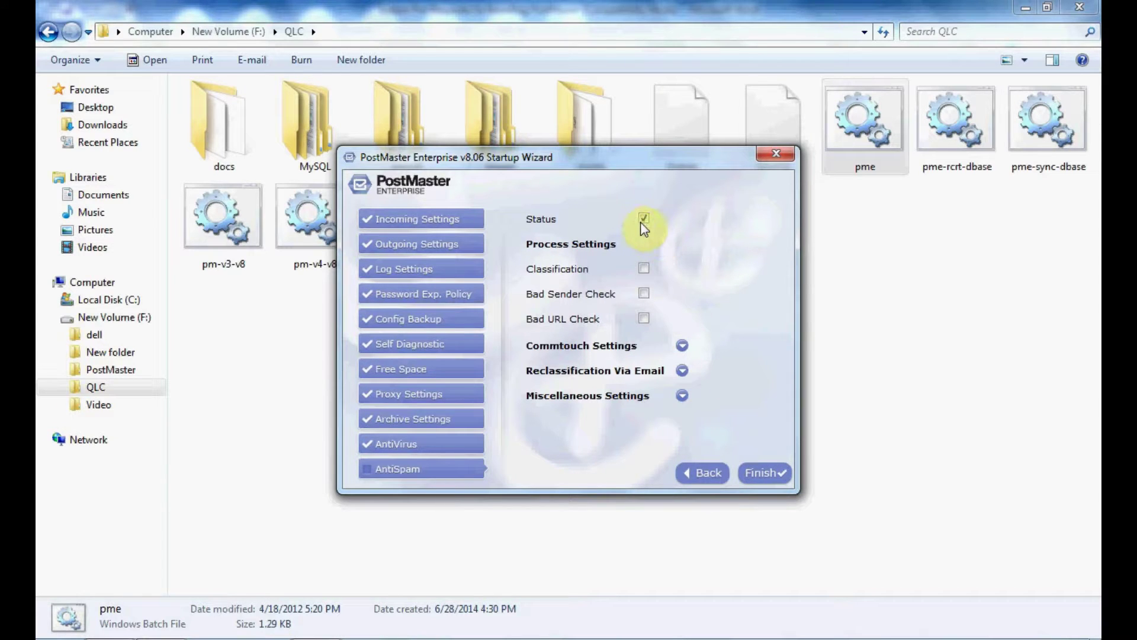
# Step: Enable Bad Sender Check and Bad URL Check, then review the Commtouch and reclassification sections
pyautogui.click(644, 297)
pyautogui.click(644, 318)
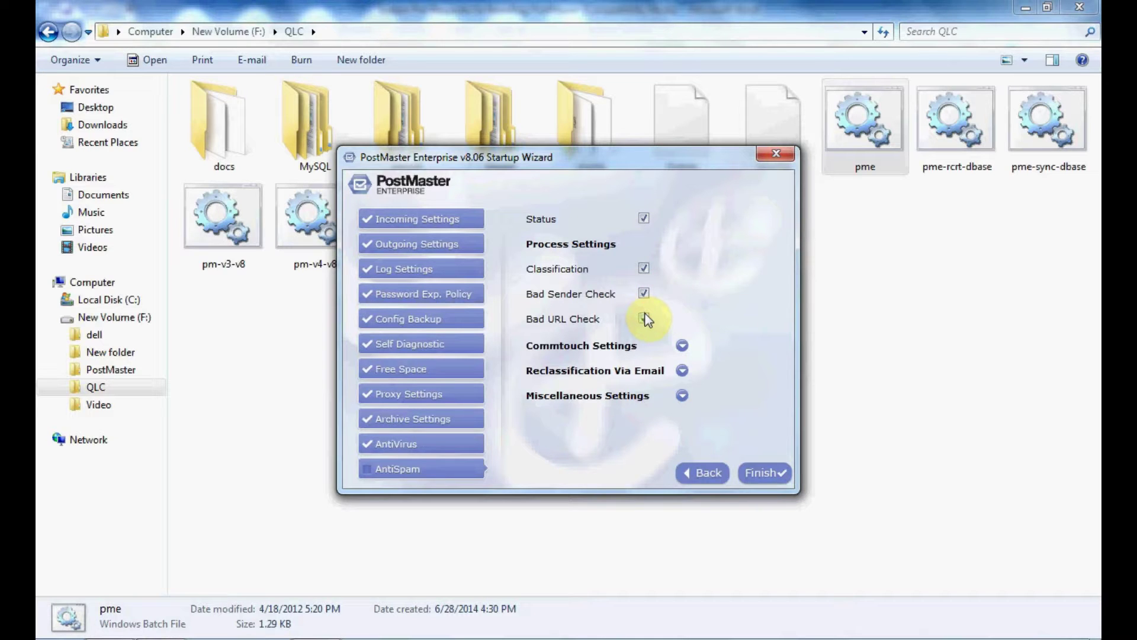
pyautogui.click(681, 348)
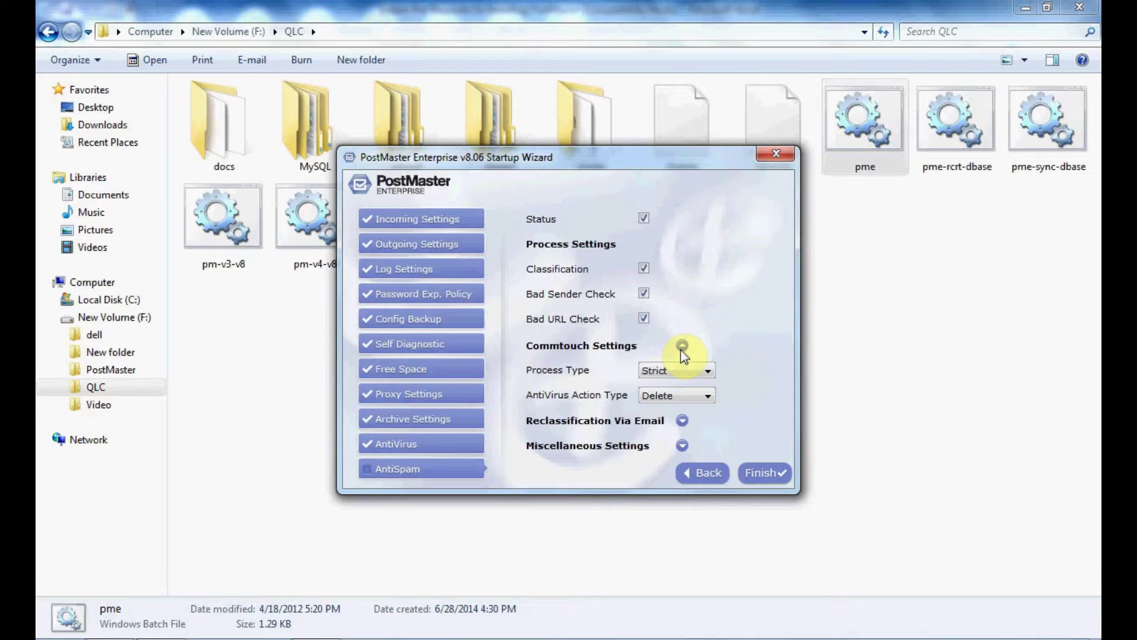
pyautogui.click(681, 348)
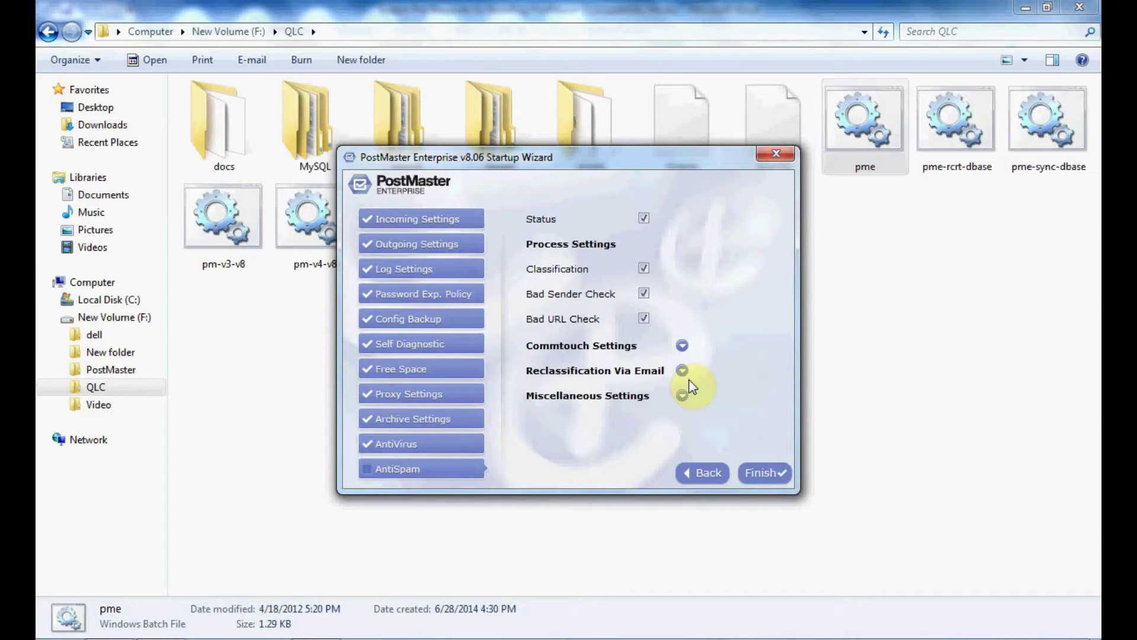
pyautogui.click(681, 372)
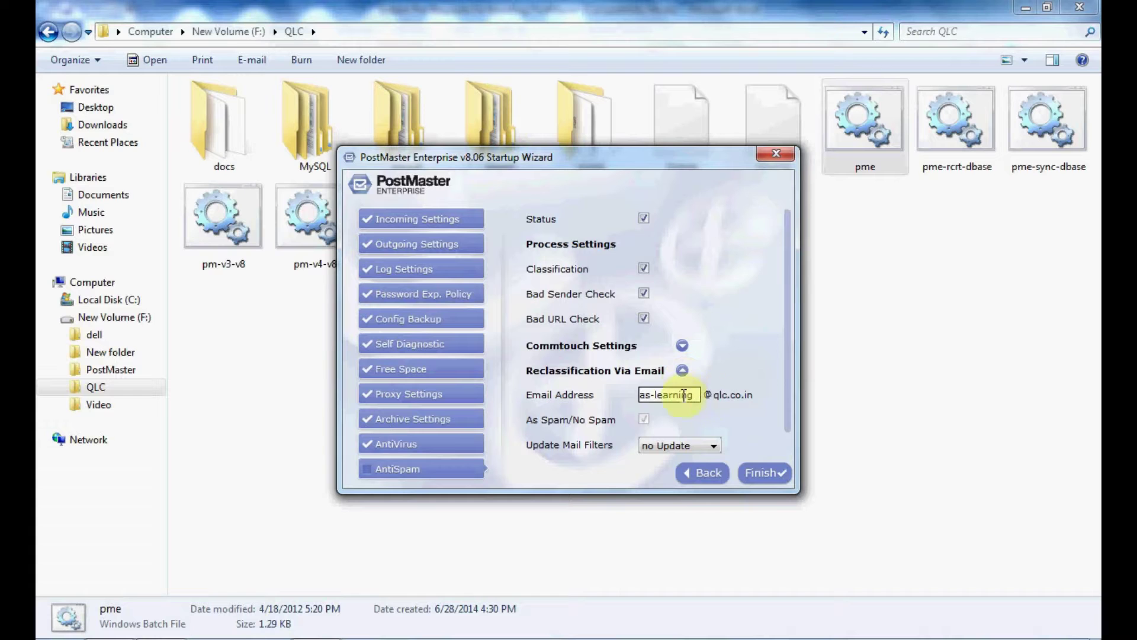
# Step: Keep mail filter updates at No Update, review miscellaneous settings, and finish the wizard
pyautogui.click(710, 449)
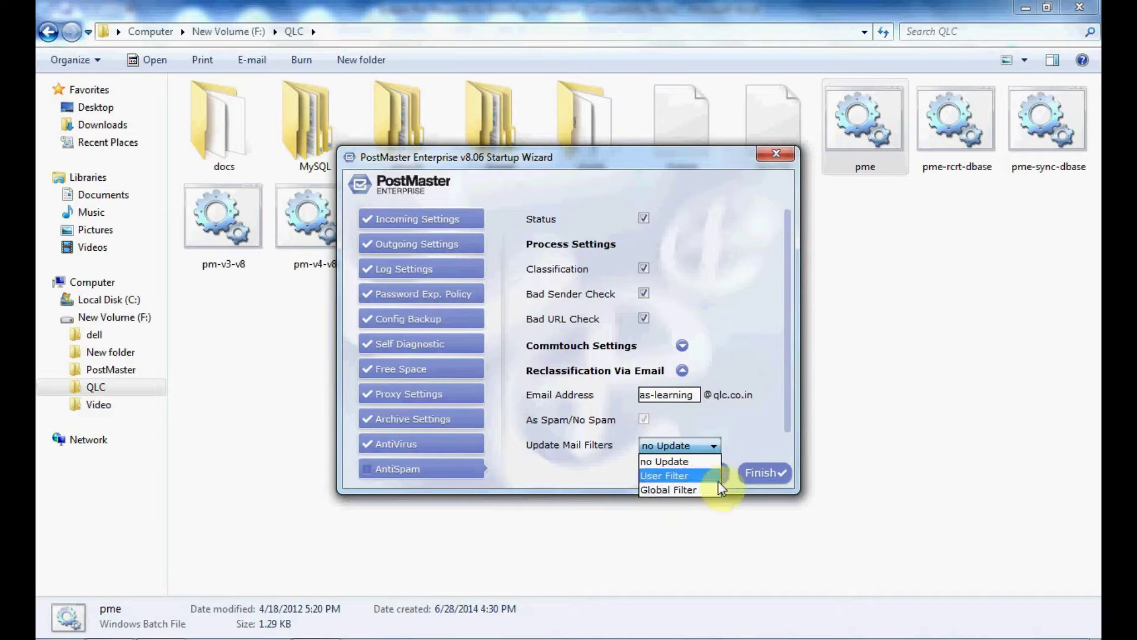
pyautogui.click(684, 444)
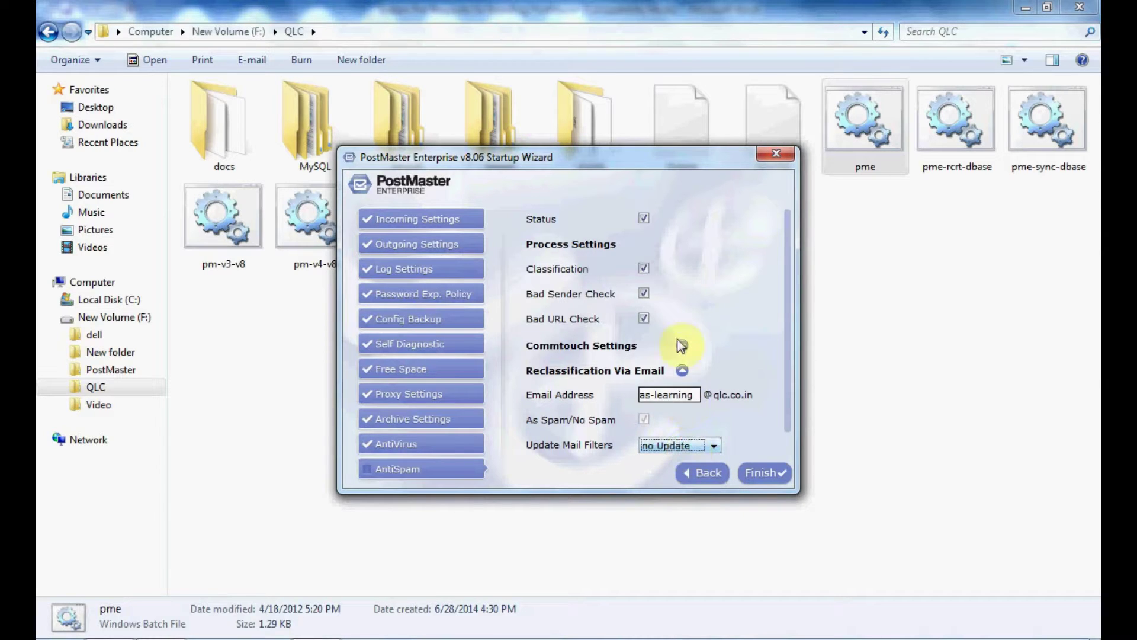
pyautogui.click(683, 371)
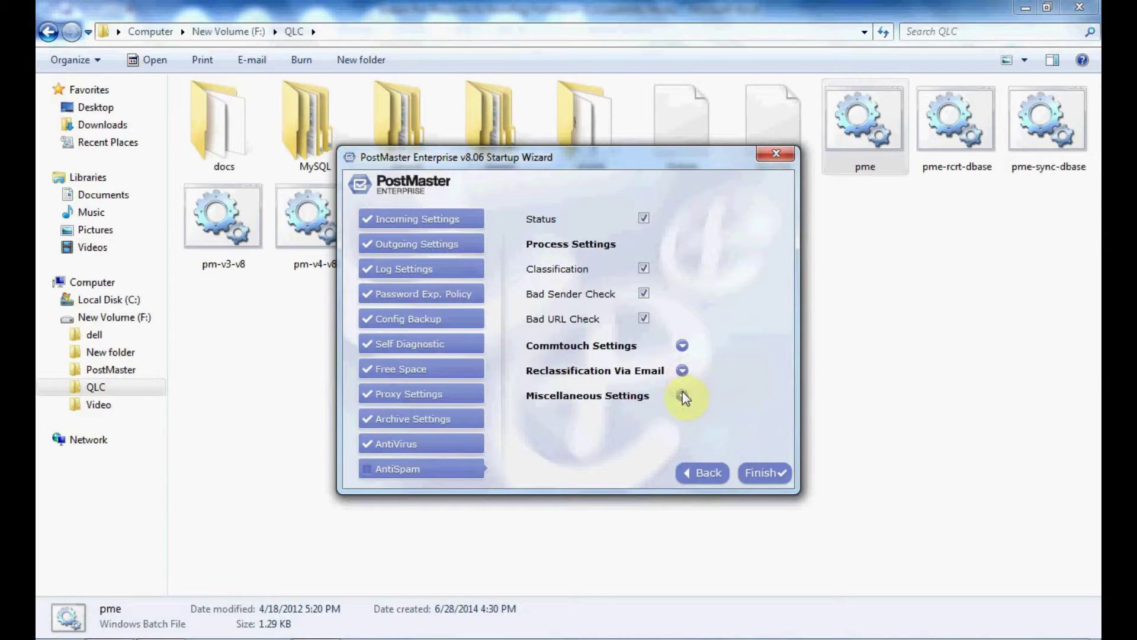
pyautogui.click(682, 394)
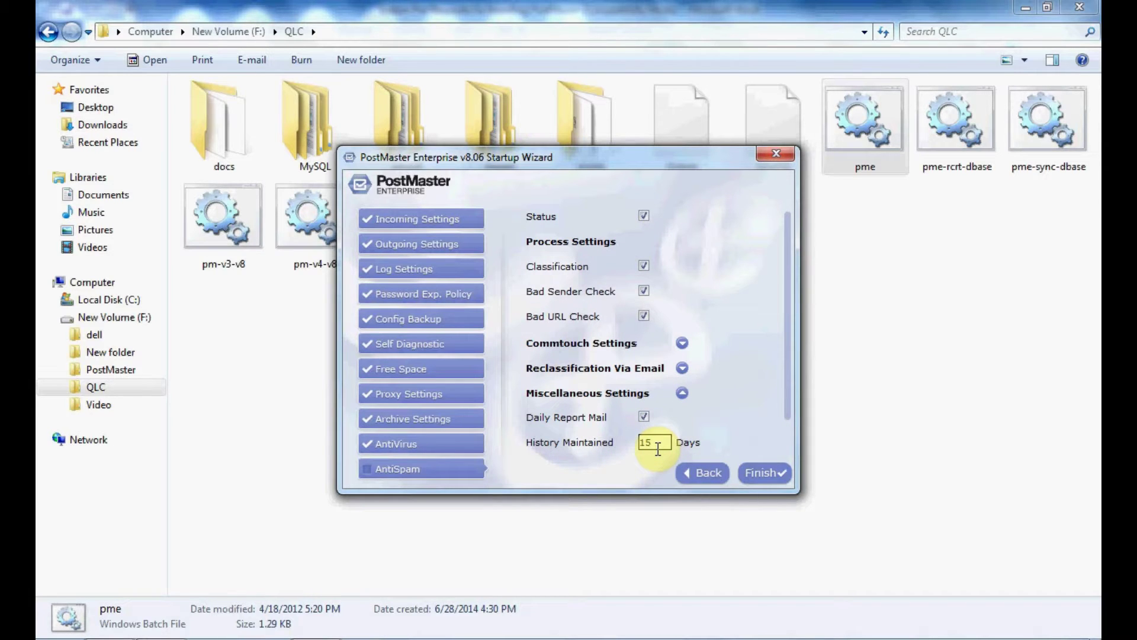
pyautogui.click(759, 474)
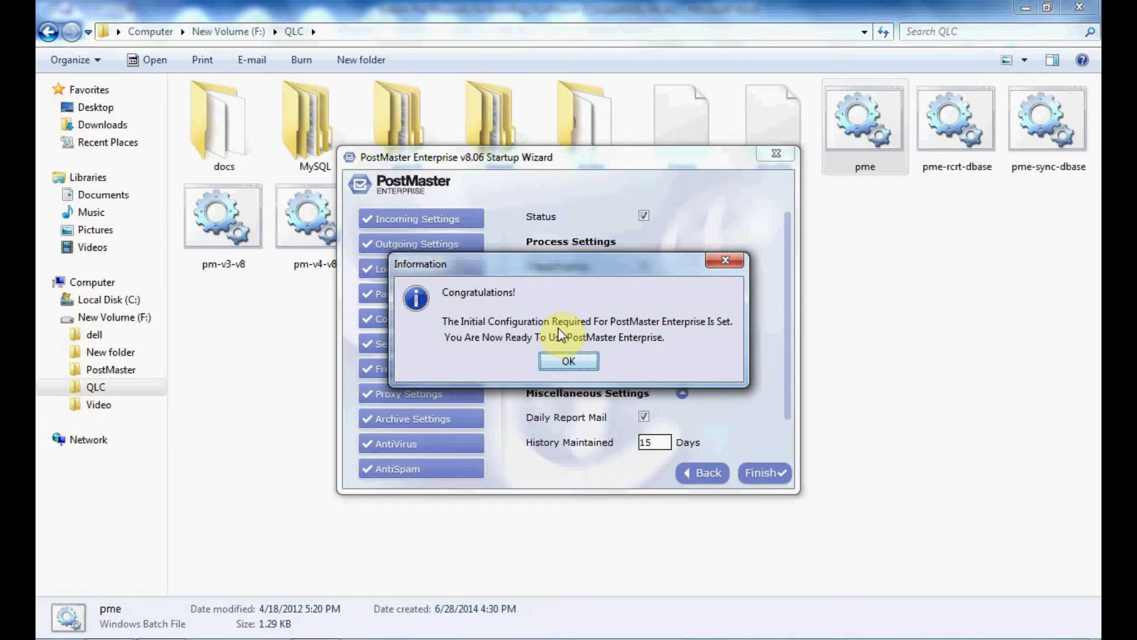
# Step: Acknowledge the Congratulations message to close the wizard and reveal the server console
pyautogui.click(569, 362)
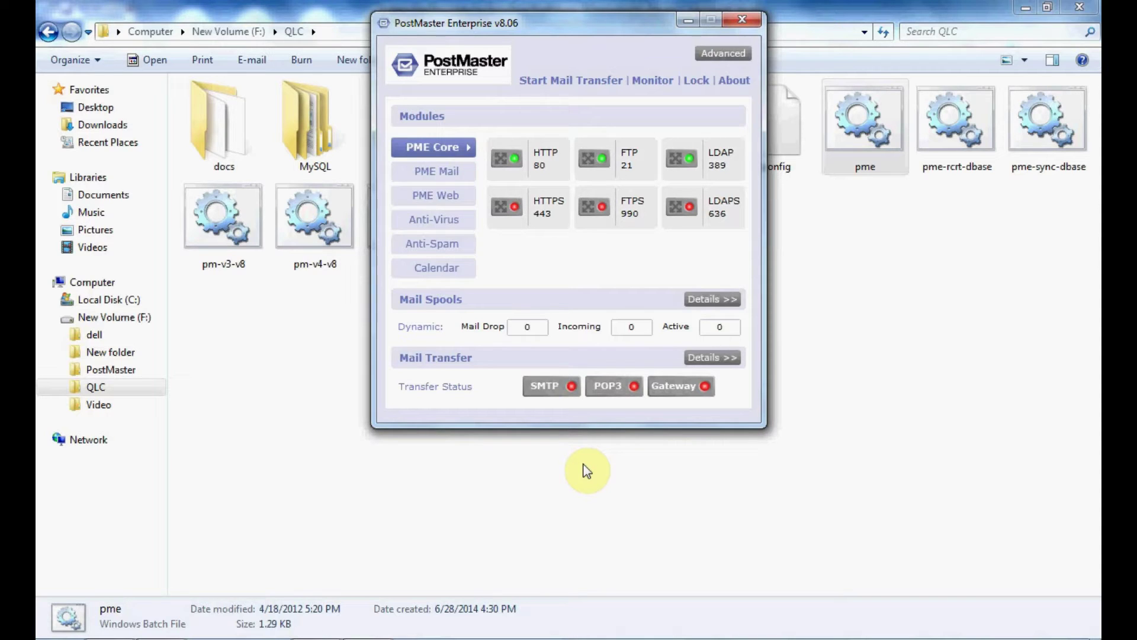
# Step: Launch Google Chrome from the taskbar and bring the PostMaster console forward
pyautogui.moveTo(278, 639)
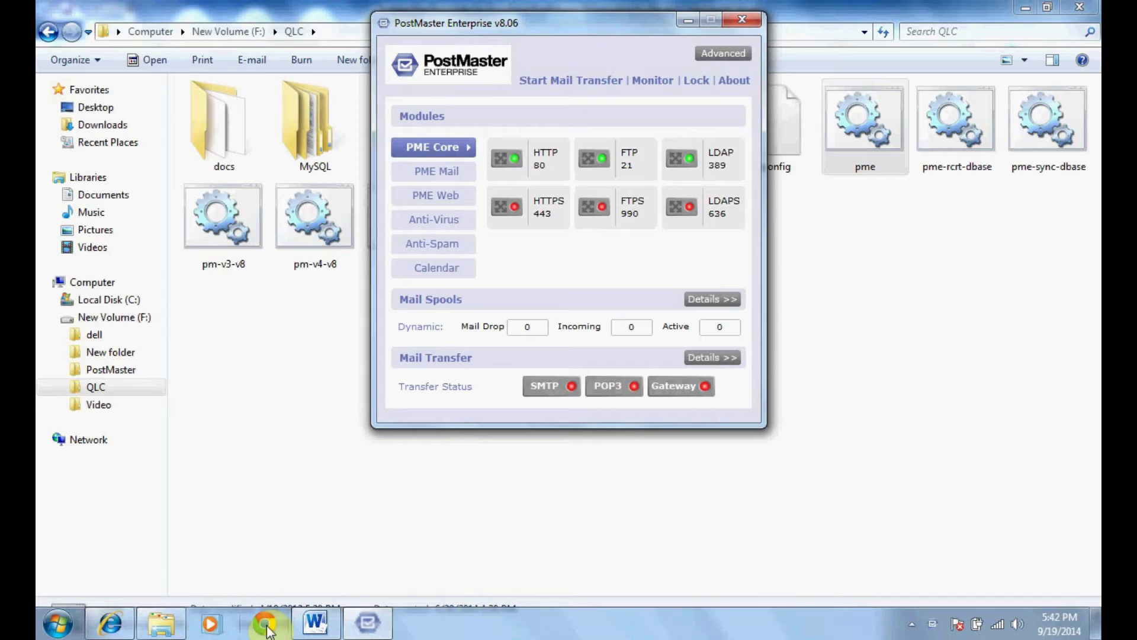
pyautogui.click(268, 630)
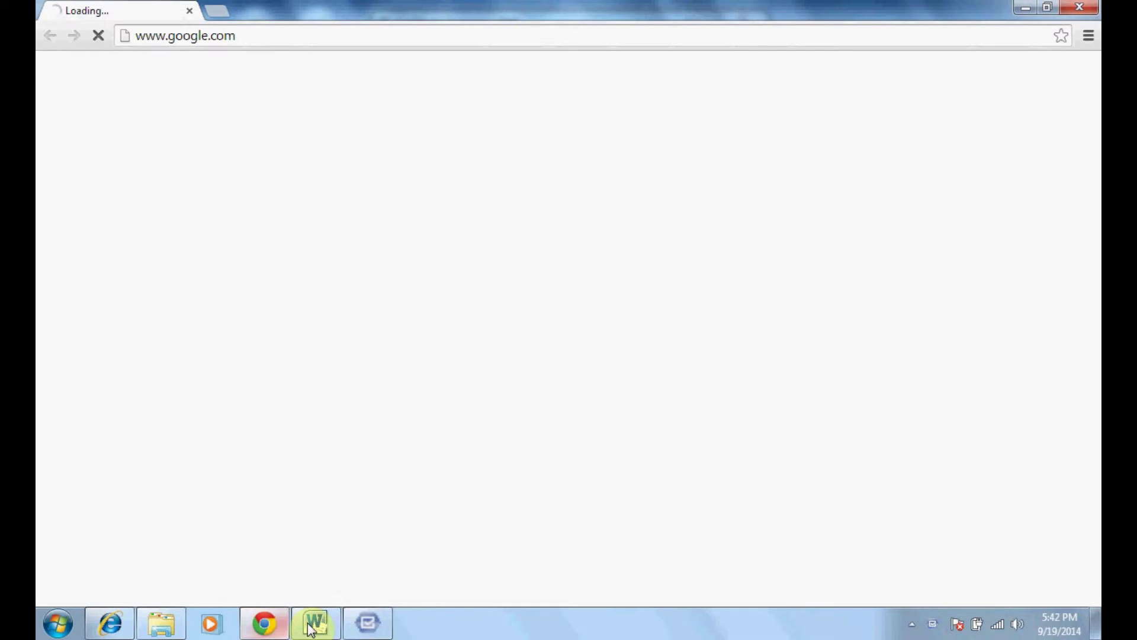
pyautogui.click(368, 627)
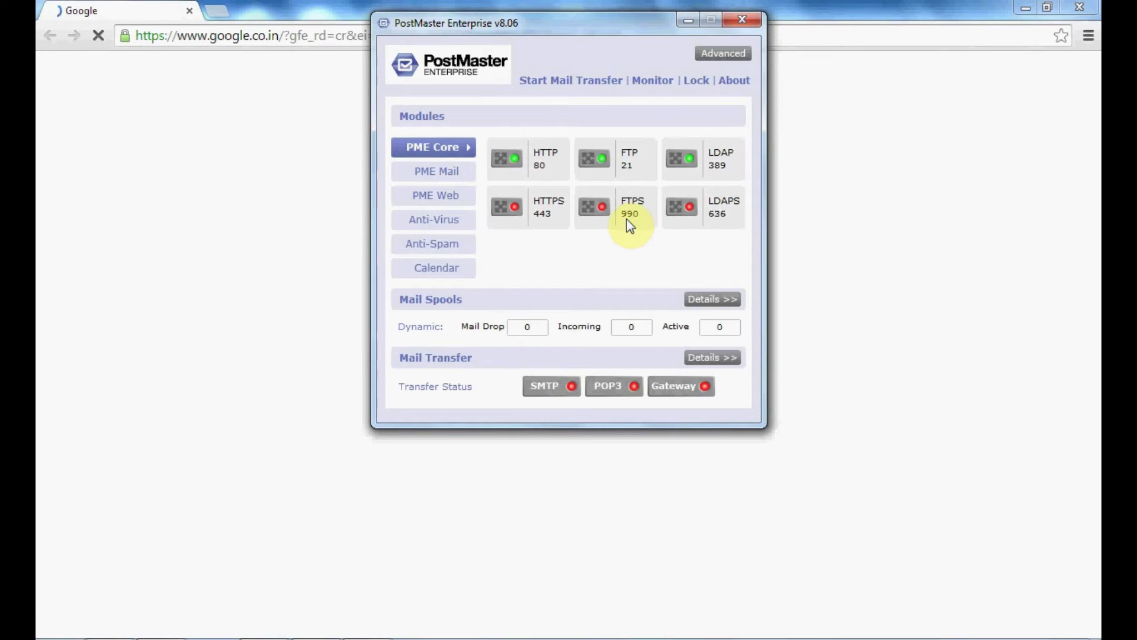
pyautogui.click(297, 37)
pyautogui.write('httpL//')
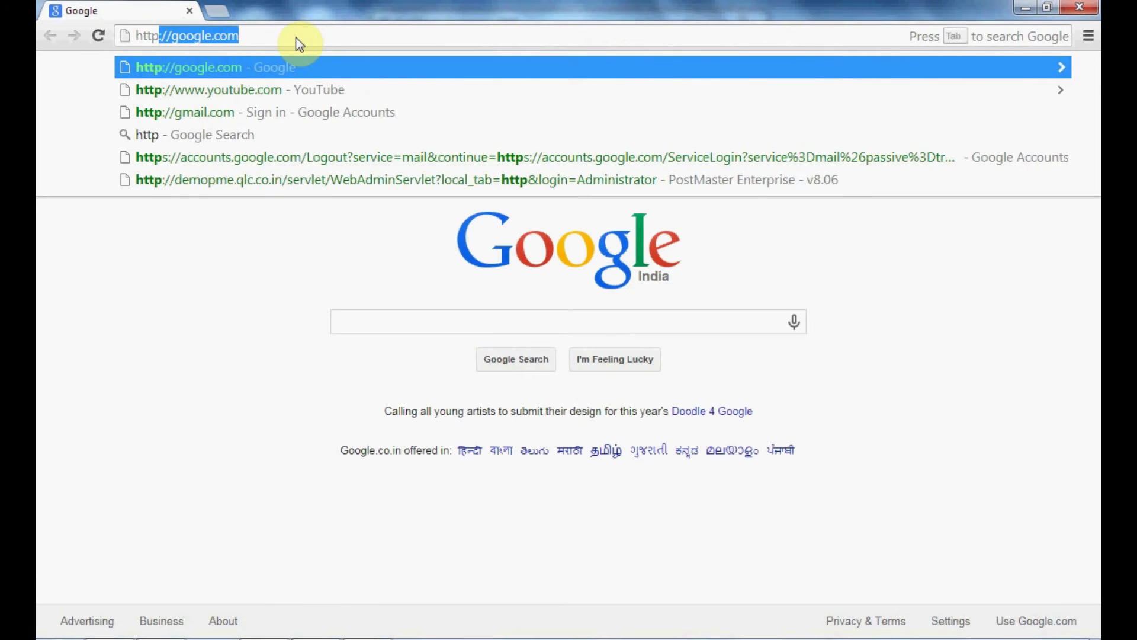
pyautogui.write('loc')
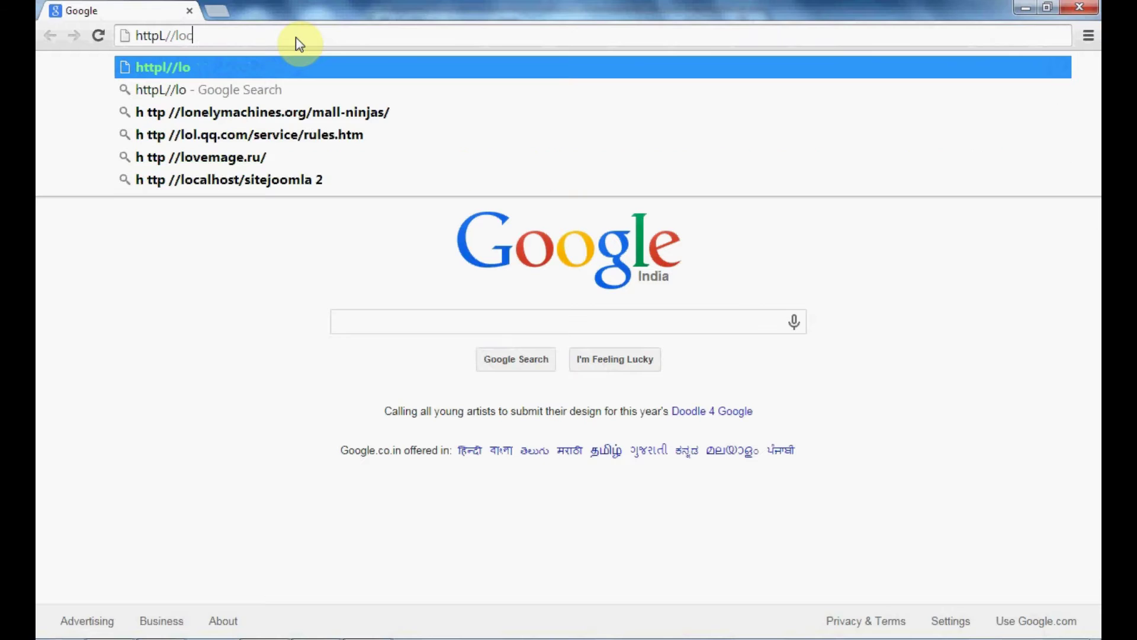
pyautogui.write('alhost')
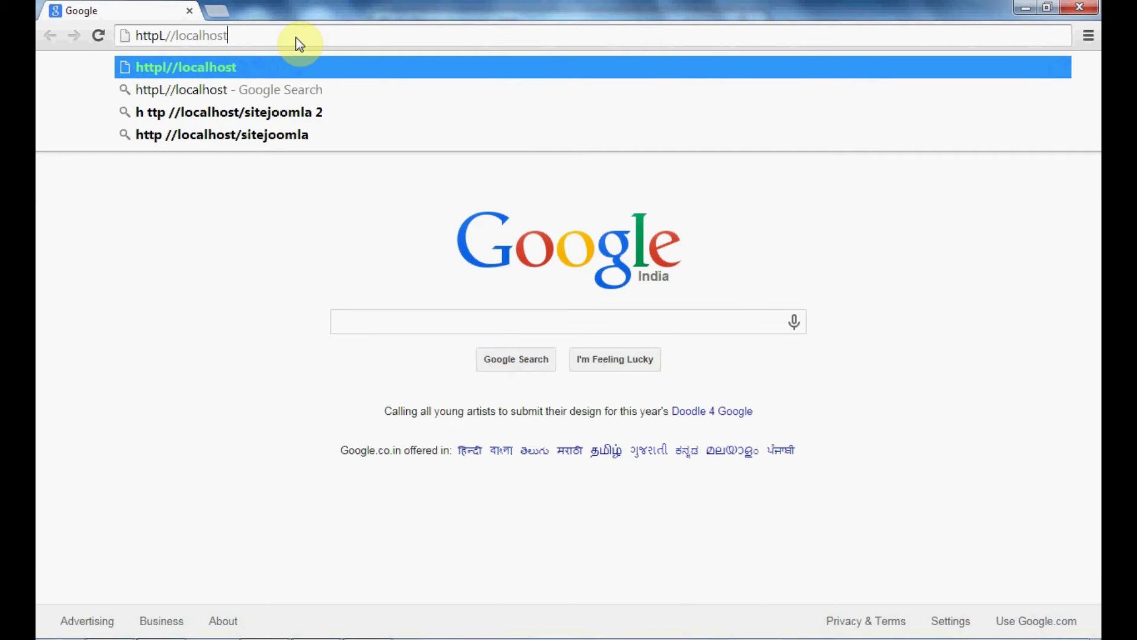
pyautogui.write(':80')
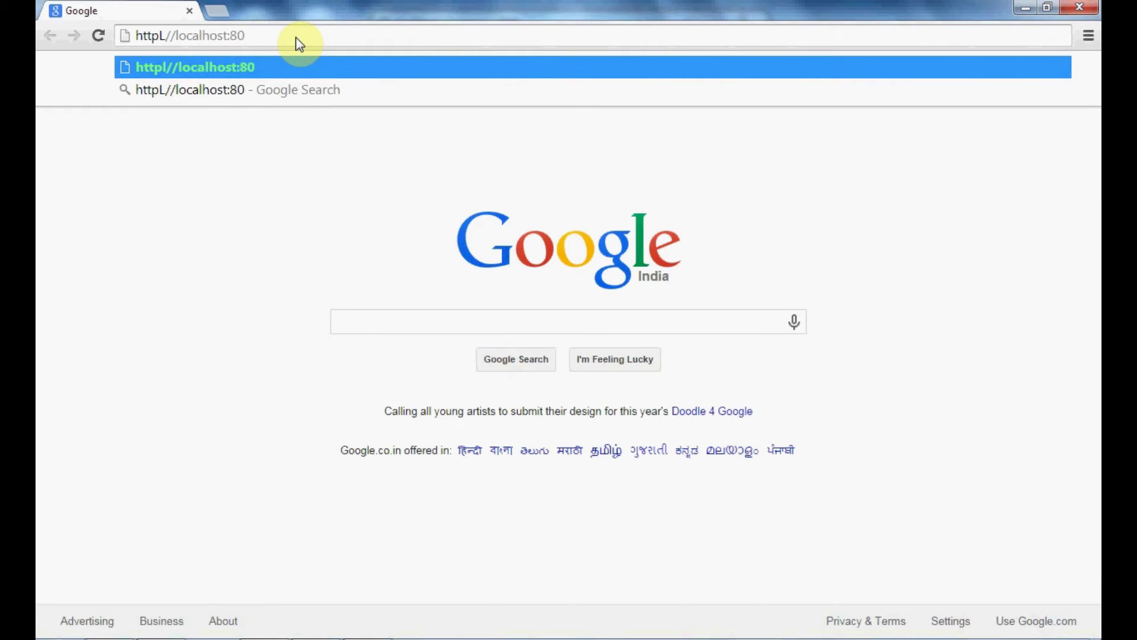
pyautogui.press('Return')
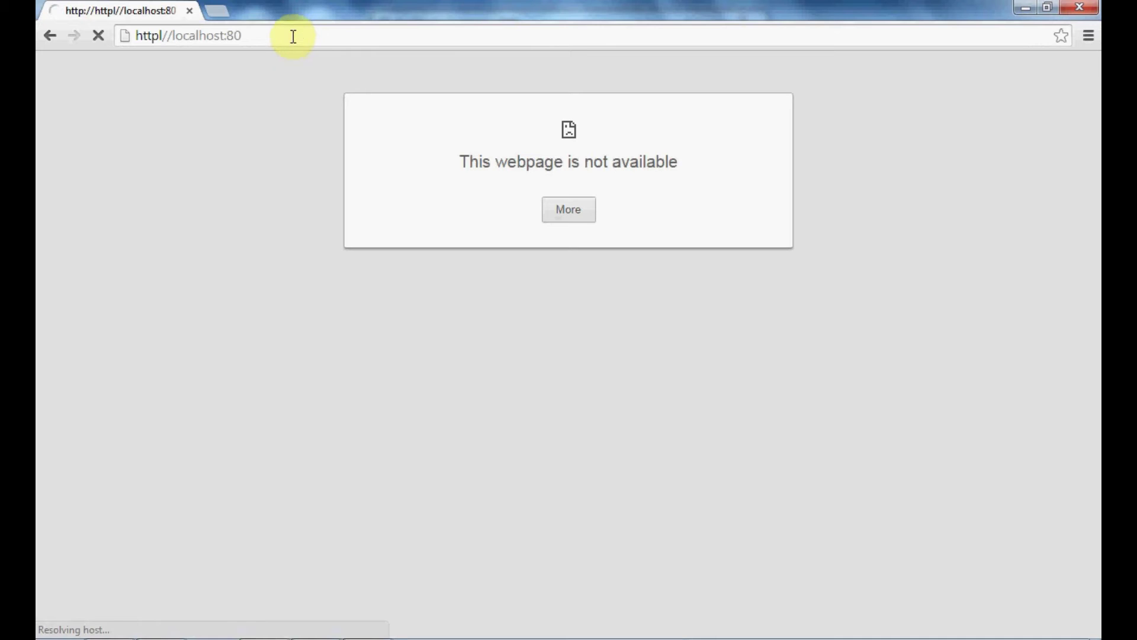
pyautogui.click(169, 35)
pyautogui.press('End')
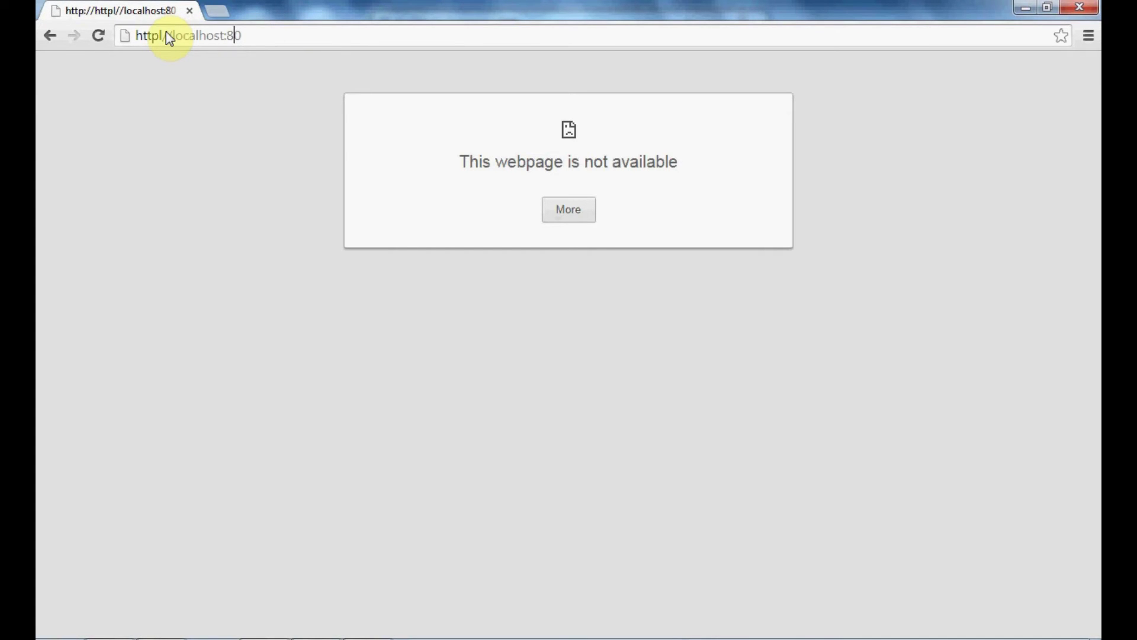
pyautogui.press('Return')
pyautogui.press('BackSpace')
pyautogui.write(':')
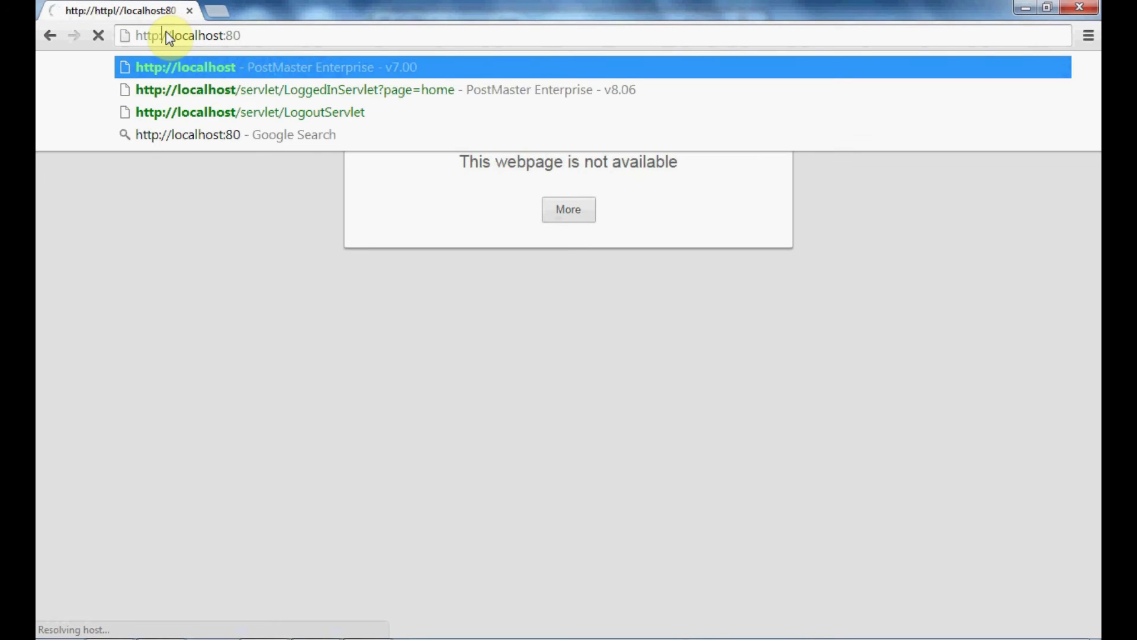
pyautogui.press('Return')
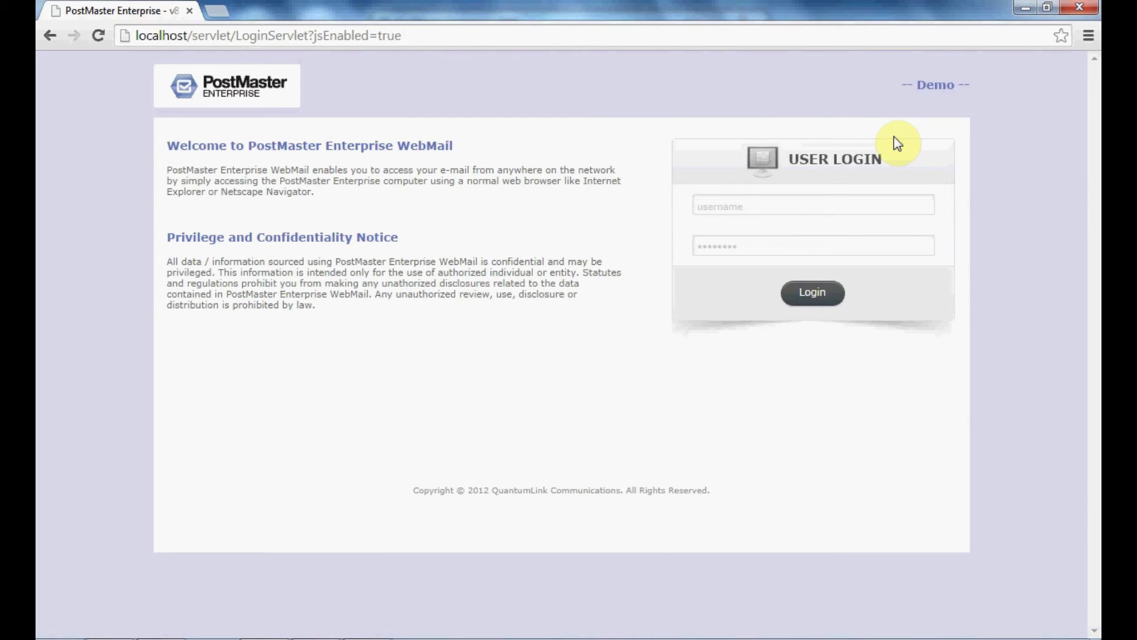
# Step: Log in to WebMail with username admin and the administrator password
pyautogui.click(765, 204)
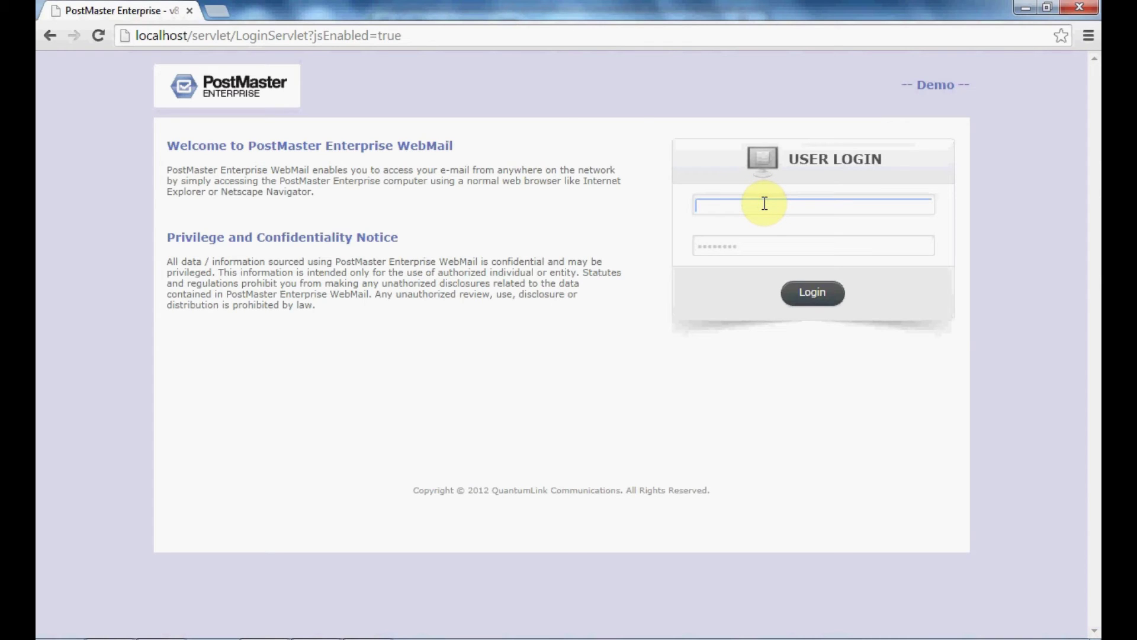
pyautogui.write('admin')
pyautogui.click(716, 247)
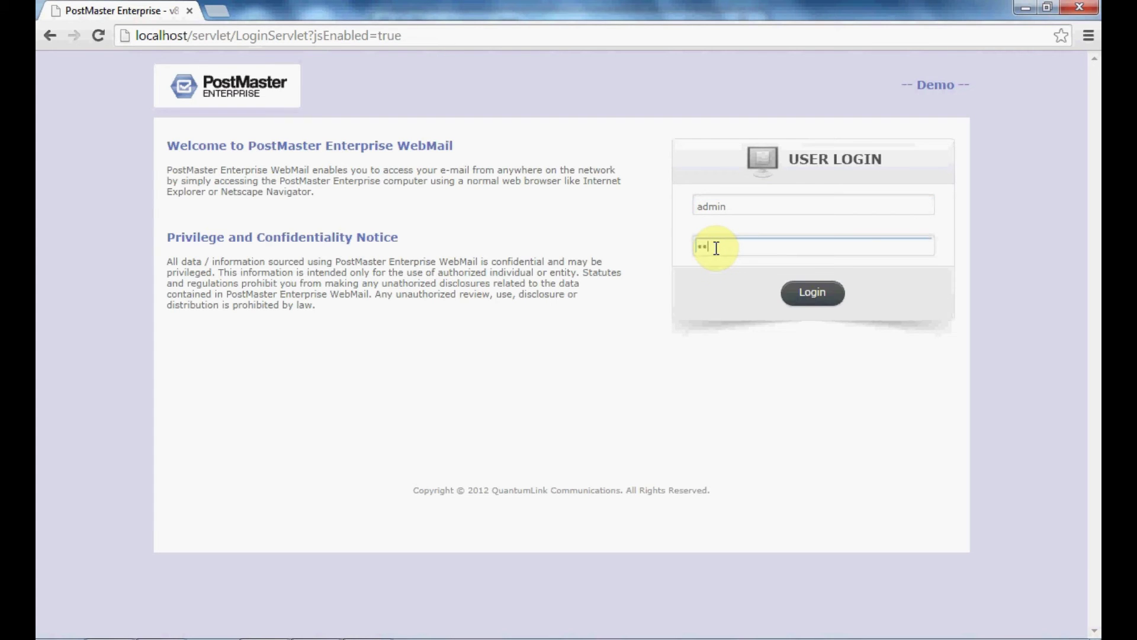
pyautogui.click(805, 293)
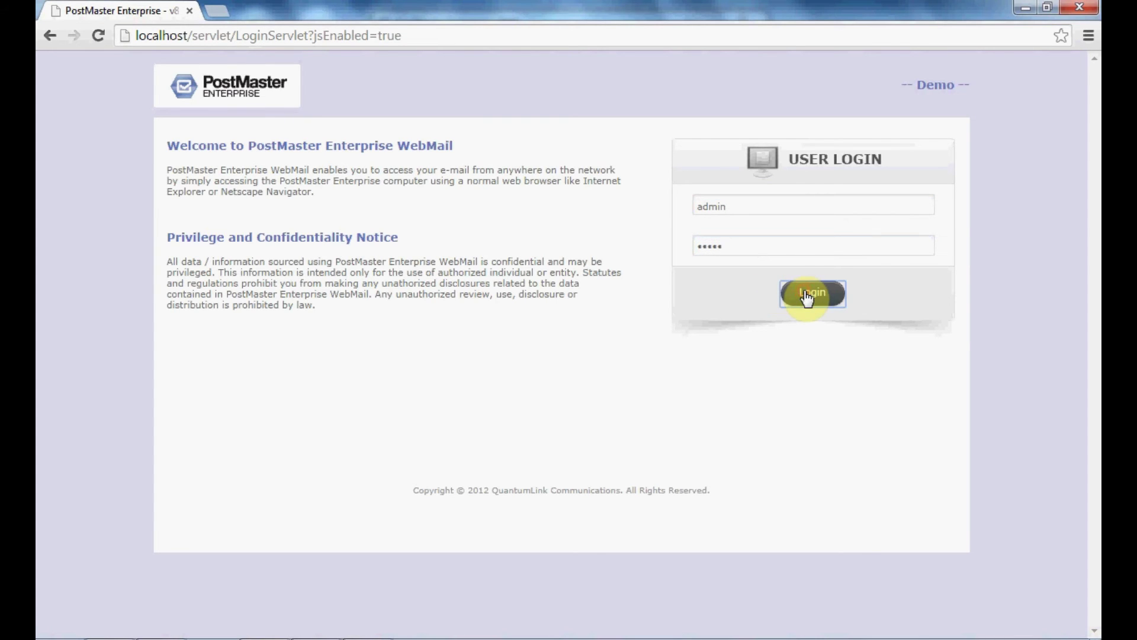